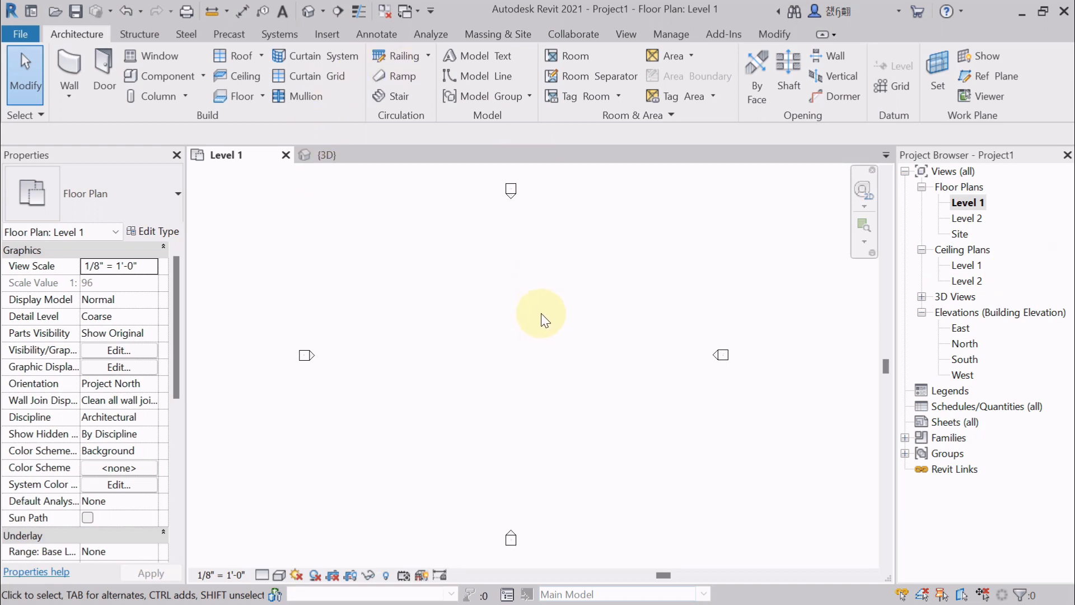
Start an architectural wall on the Level 1 floor plan using the Curtain Wall 1 type
{"action": "middle_click_drag", "start_coordinate": [544, 312], "coordinate": [468, 300]}
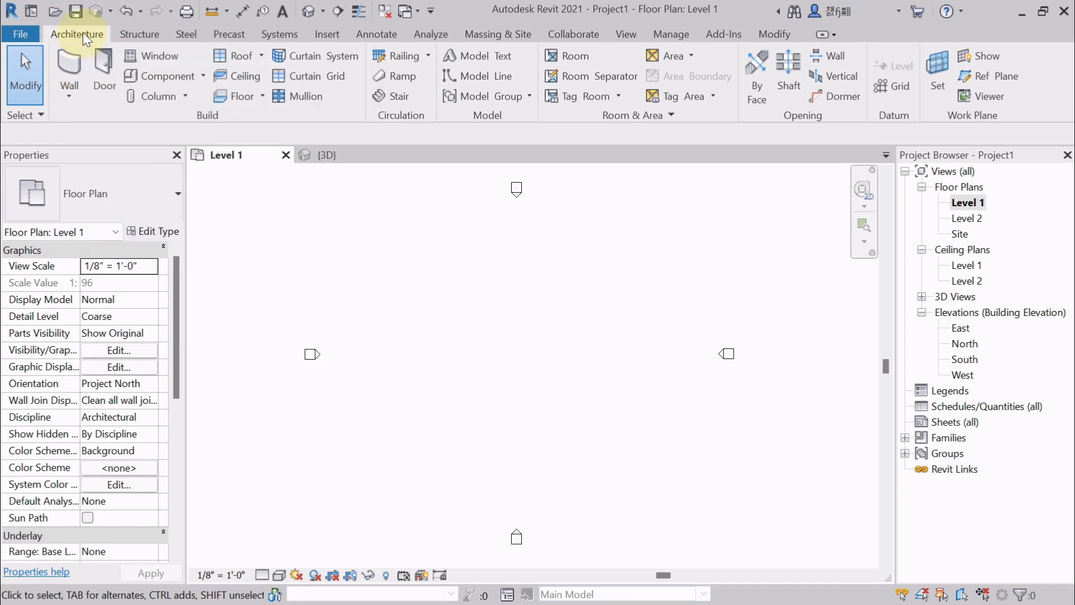
{"action": "left_click", "coordinate": [82, 95]}
{"action": "left_click", "coordinate": [123, 132]}
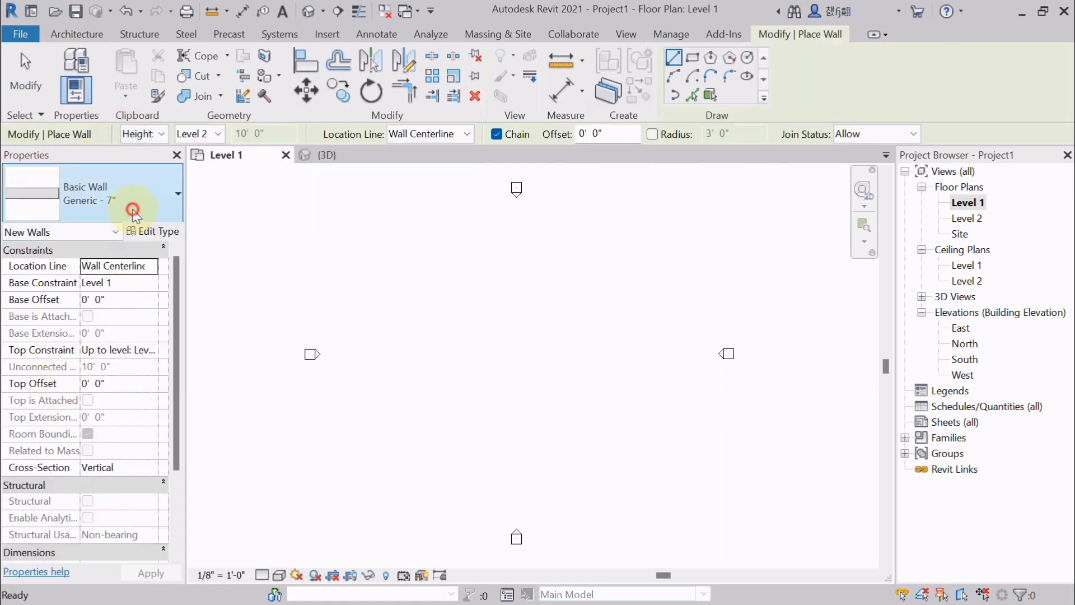
{"action": "left_click", "coordinate": [135, 213]}
{"action": "scroll", "coordinate": [73, 325], "scroll_direction": "up", "scroll_amount": 4}
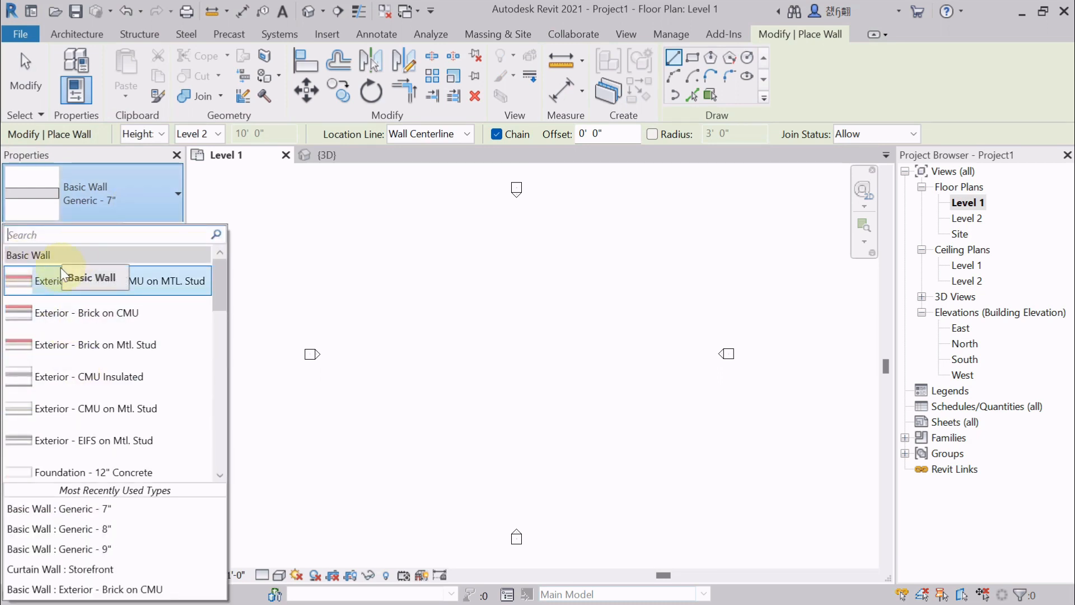
{"action": "scroll", "coordinate": [65, 342], "scroll_direction": "down", "scroll_amount": 2}
{"action": "scroll", "coordinate": [64, 341], "scroll_direction": "down", "scroll_amount": 10}
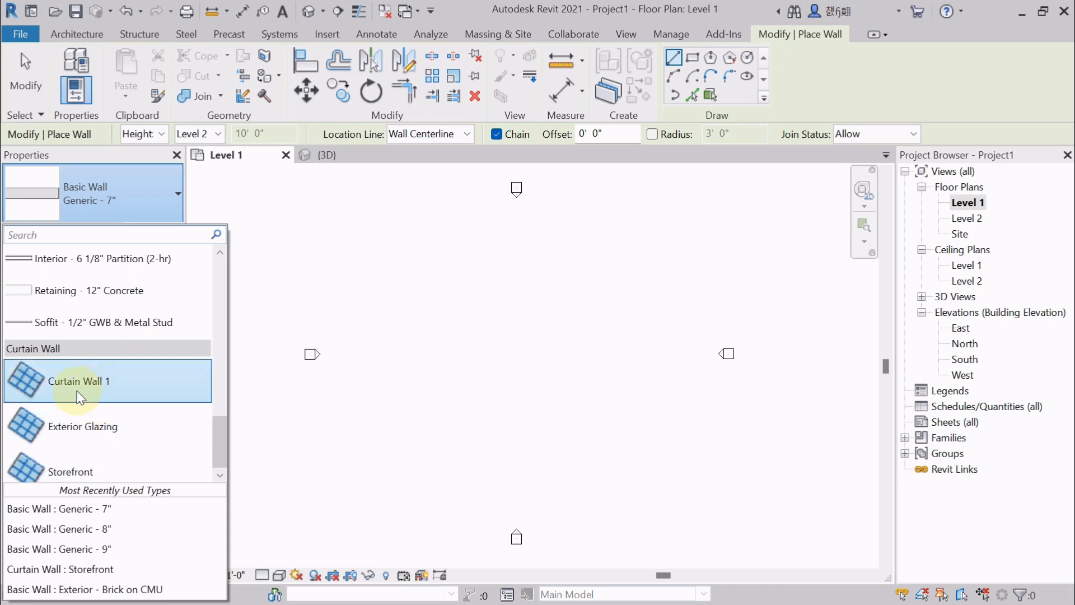
{"action": "mouse_move", "coordinate": [110, 425]}
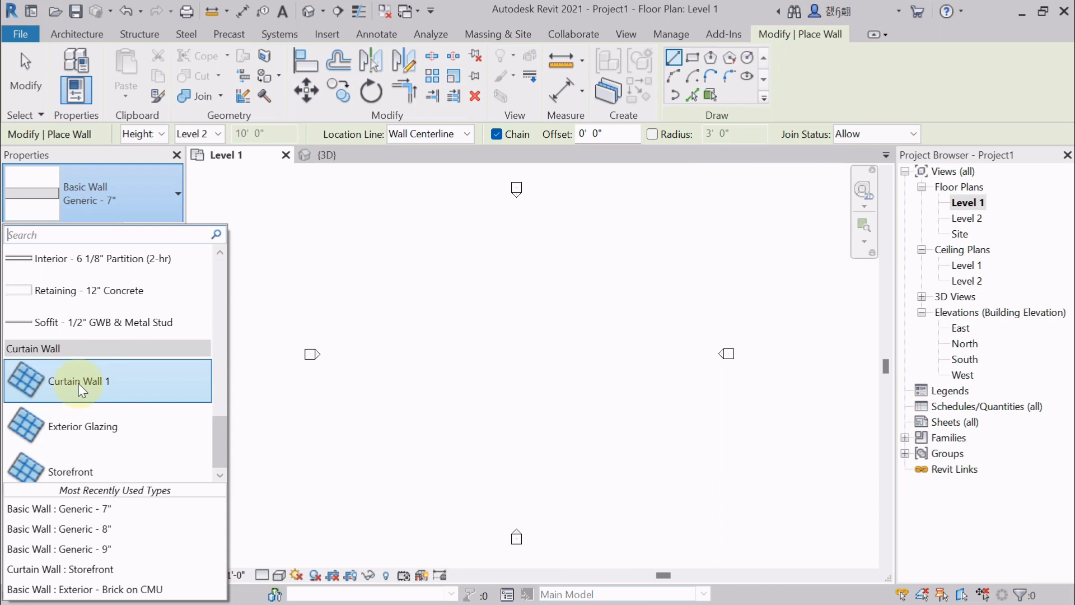
{"action": "mouse_move", "coordinate": [79, 392]}
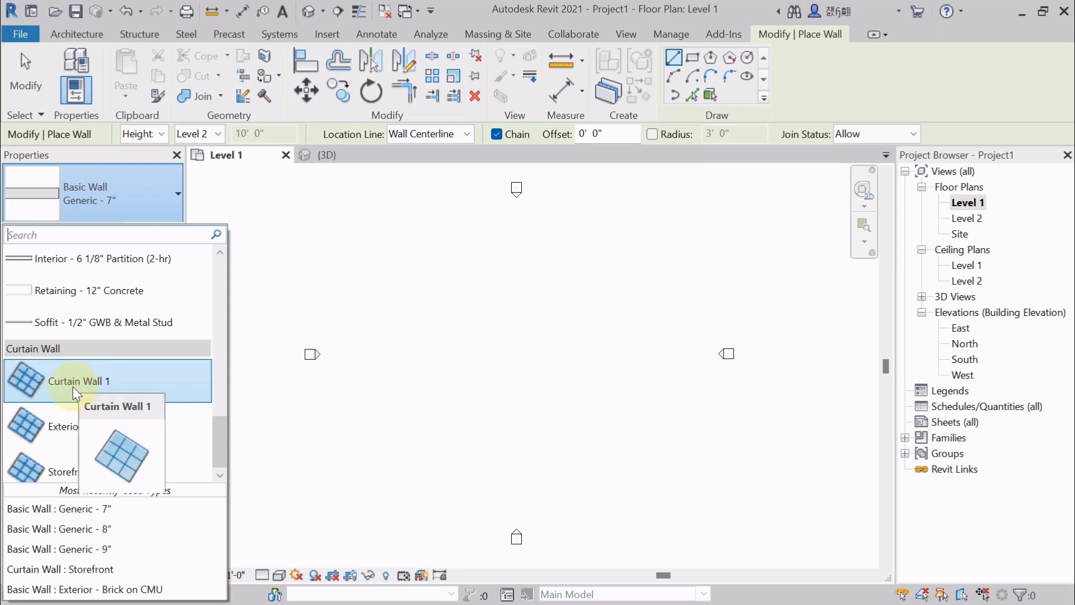
{"action": "left_click", "coordinate": [73, 388]}
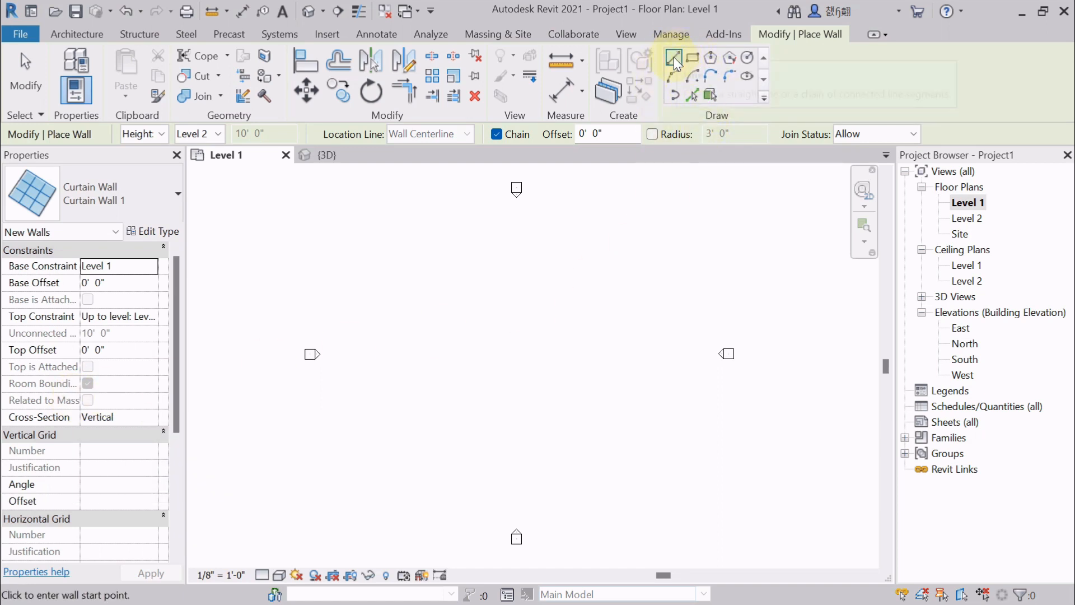
Draw one straight horizontal curtain wall about 25'-6" long on the Level 1 plan, between the elevation markers
{"action": "scroll", "coordinate": [484, 312], "scroll_direction": "up", "scroll_amount": 3}
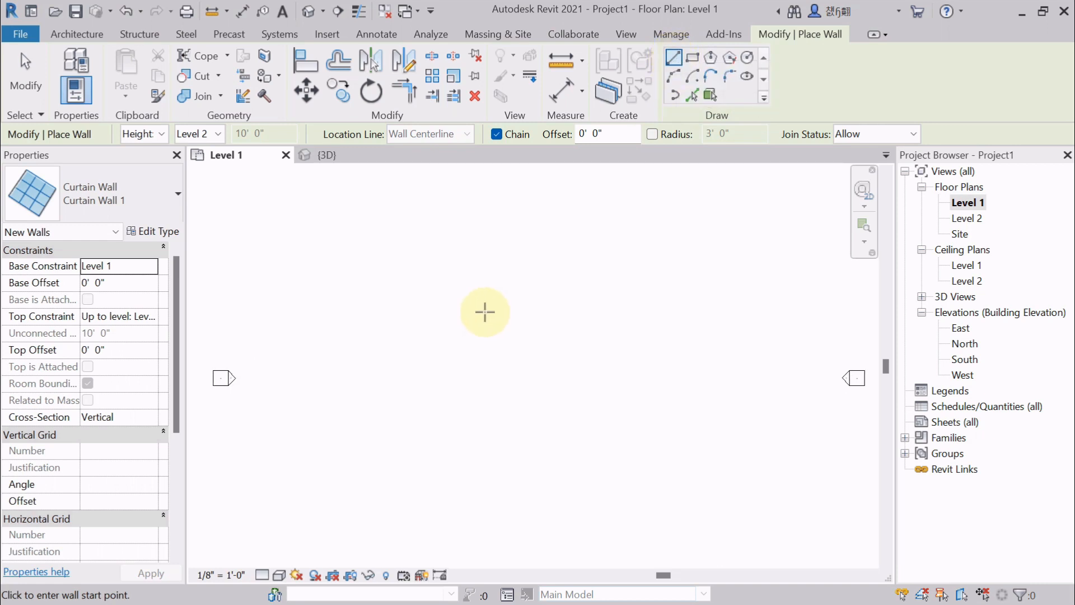
{"action": "scroll", "coordinate": [479, 312], "scroll_direction": "down", "scroll_amount": 2}
{"action": "left_click", "coordinate": [445, 312]}
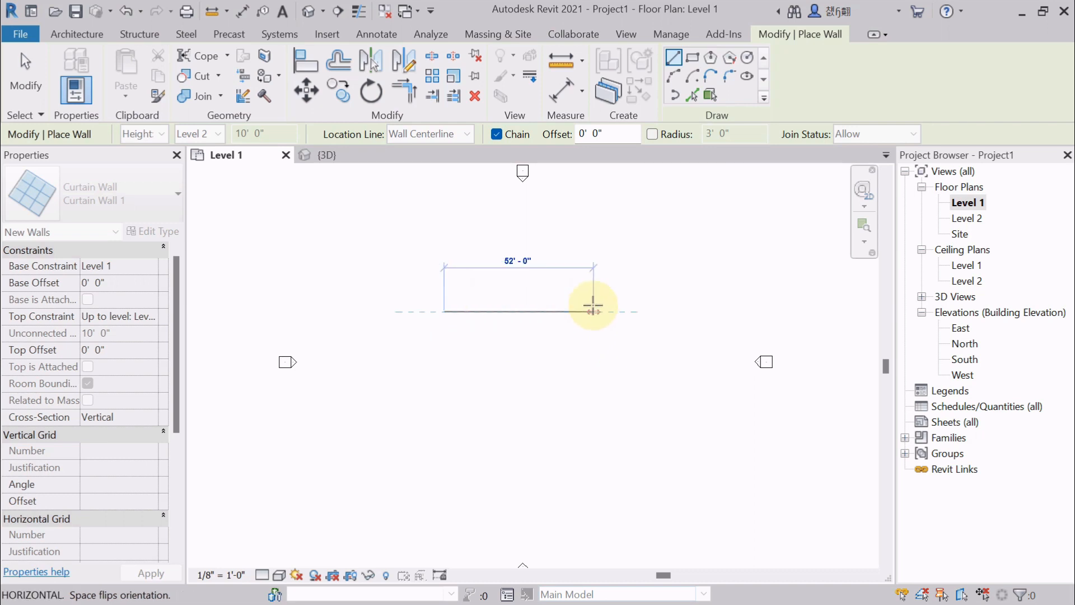
{"action": "scroll", "coordinate": [546, 302], "scroll_direction": "up", "scroll_amount": 2}
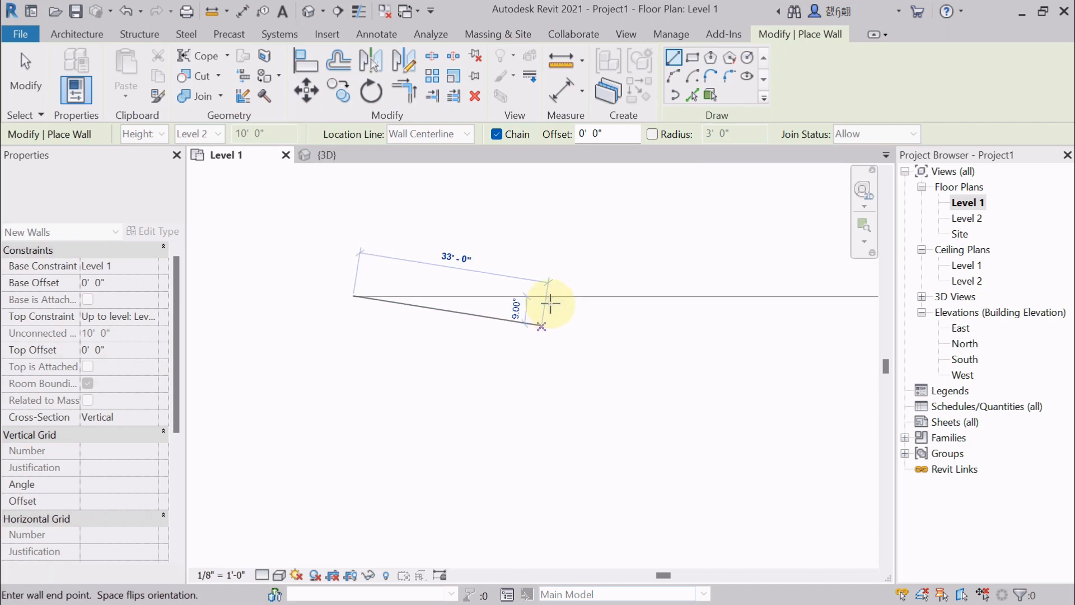
{"action": "left_click", "coordinate": [500, 295]}
{"action": "key", "text": "Escape"}
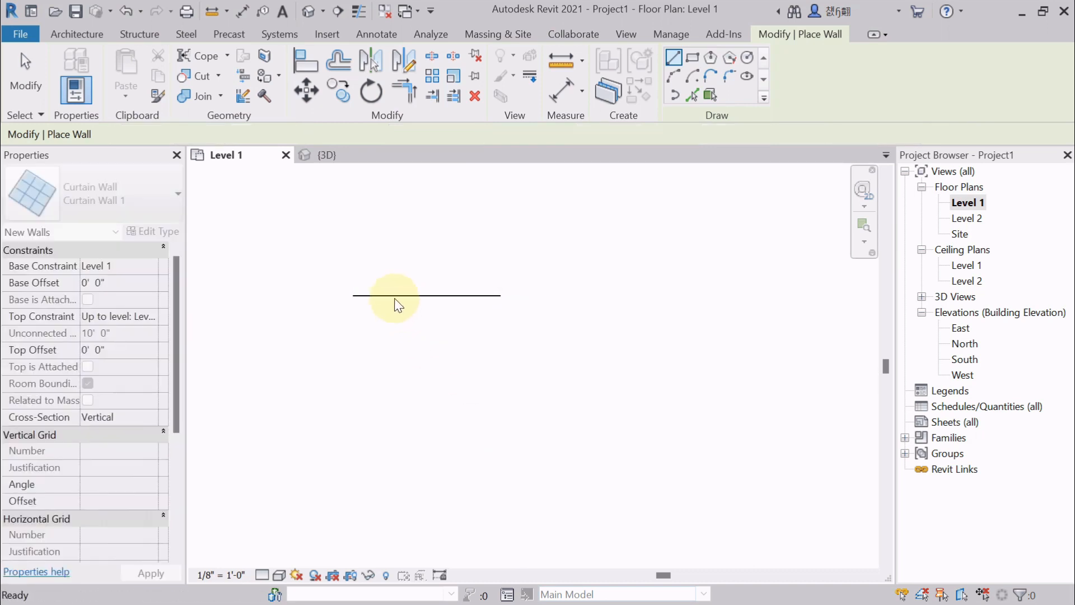
{"action": "scroll", "coordinate": [377, 303], "scroll_direction": "up", "scroll_amount": 5}
{"action": "key", "text": "Escape"}
{"action": "middle_click_drag", "start_coordinate": [350, 308], "coordinate": [397, 338]}
{"action": "scroll", "coordinate": [375, 331], "scroll_direction": "down", "scroll_amount": 2}
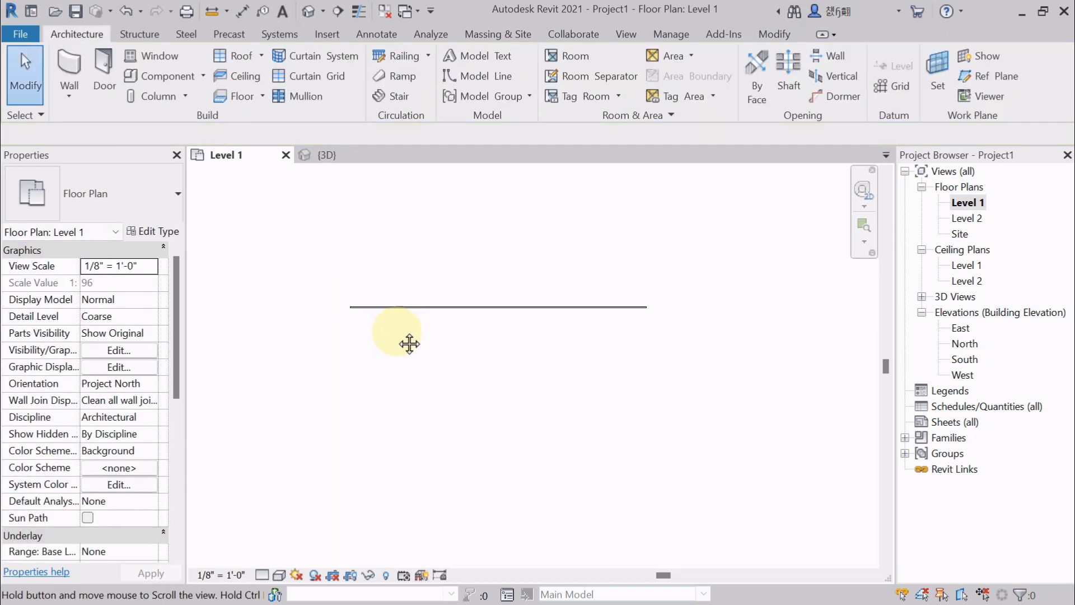
Open the 3D view and try the Hidden Line visual style before switching it to Shaded
{"action": "left_click", "coordinate": [336, 156]}
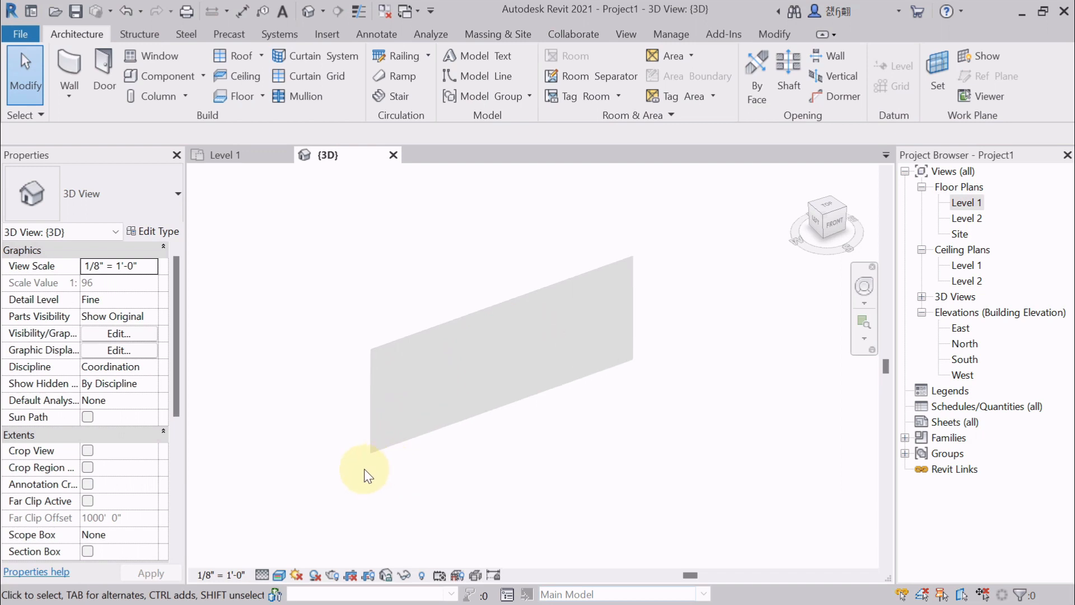
{"action": "scroll", "coordinate": [488, 472], "scroll_direction": "up", "scroll_amount": 1}
{"action": "middle_click_drag", "start_coordinate": [487, 486], "coordinate": [474, 495]}
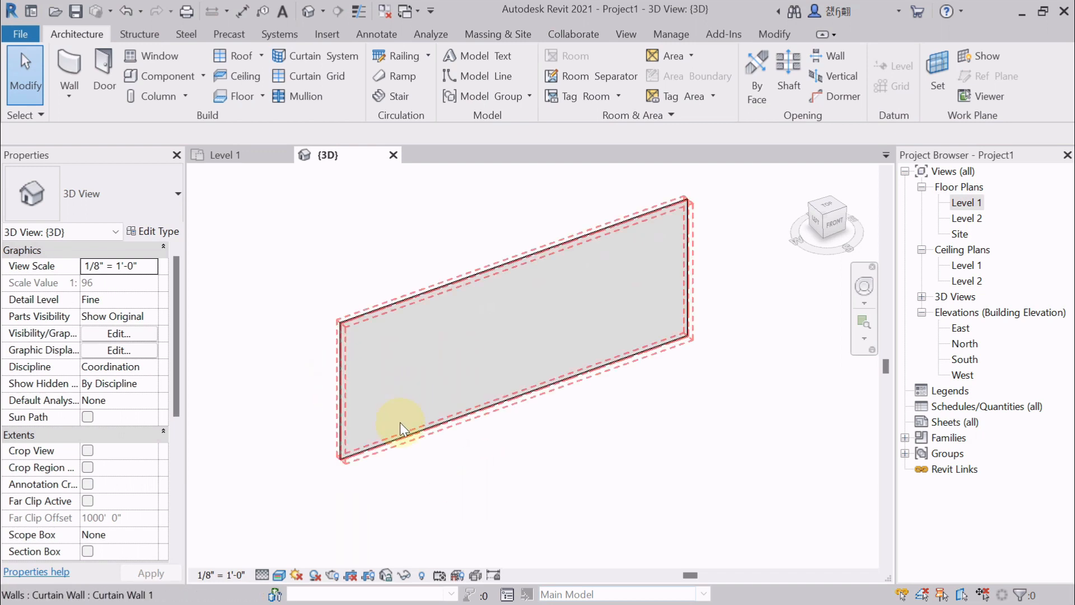
{"action": "left_click", "coordinate": [278, 575]}
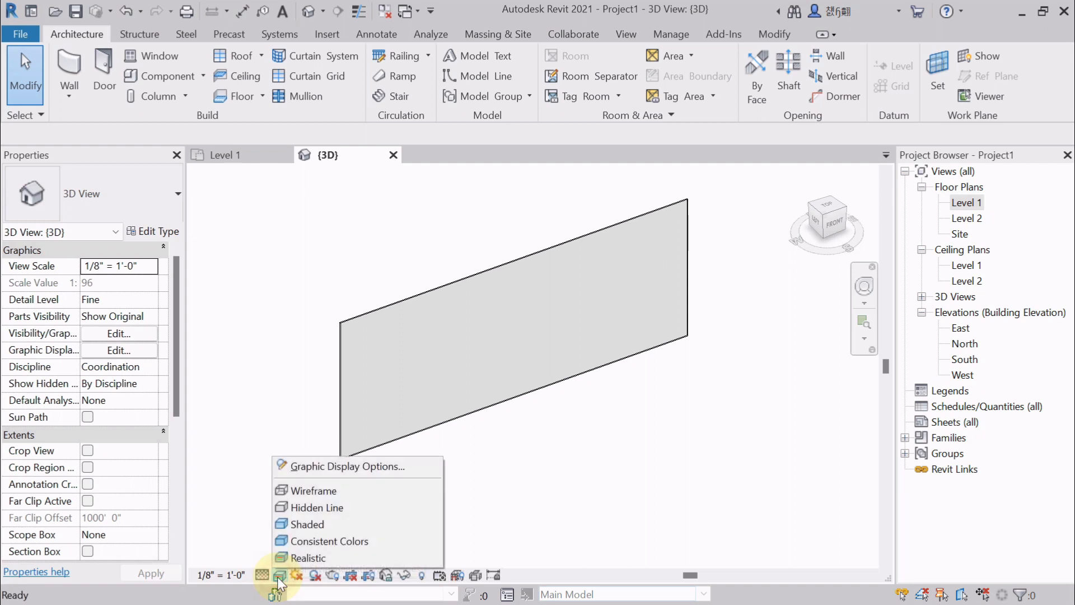
{"action": "left_click", "coordinate": [322, 508]}
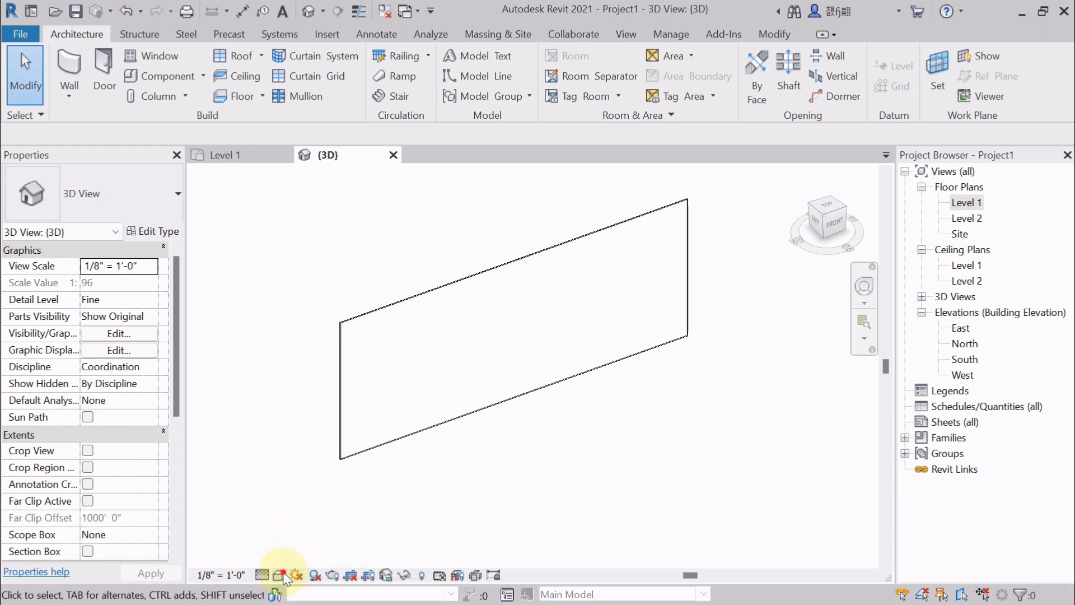
{"action": "left_click", "coordinate": [280, 575]}
{"action": "left_click", "coordinate": [309, 520]}
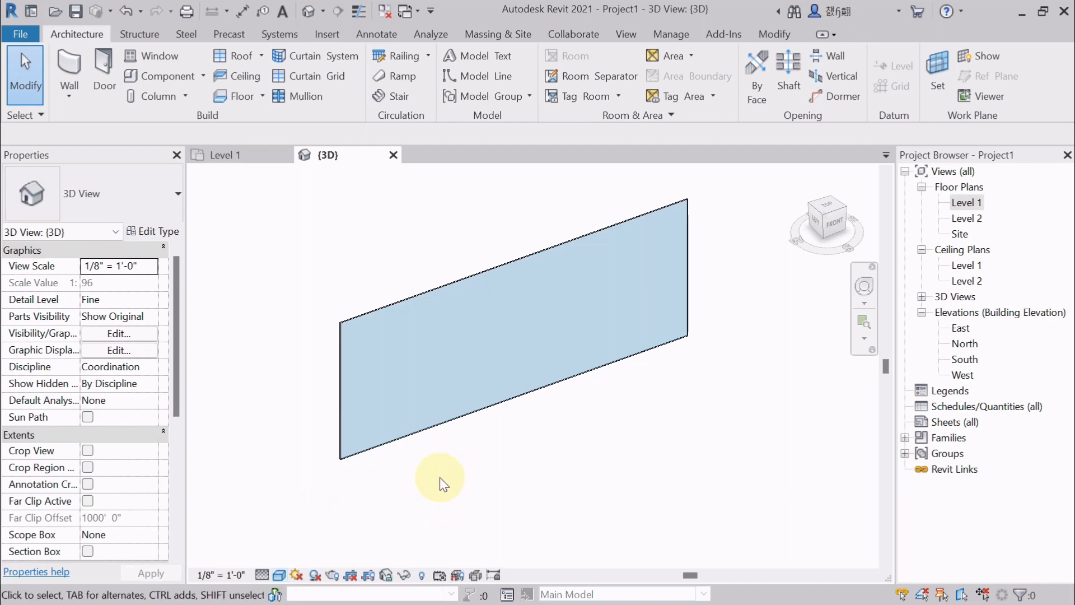
Stretch the curtain wall's top edge upward to a top offset of about 4'-4"
{"action": "scroll", "coordinate": [414, 478], "scroll_direction": "up", "scroll_amount": 1}
{"action": "mouse_move", "coordinate": [389, 478]}
{"action": "middle_mouse_down"}
{"action": "mouse_move", "coordinate": [495, 470]}
{"action": "mouse_move", "coordinate": [485, 491]}
{"action": "middle_mouse_up"}
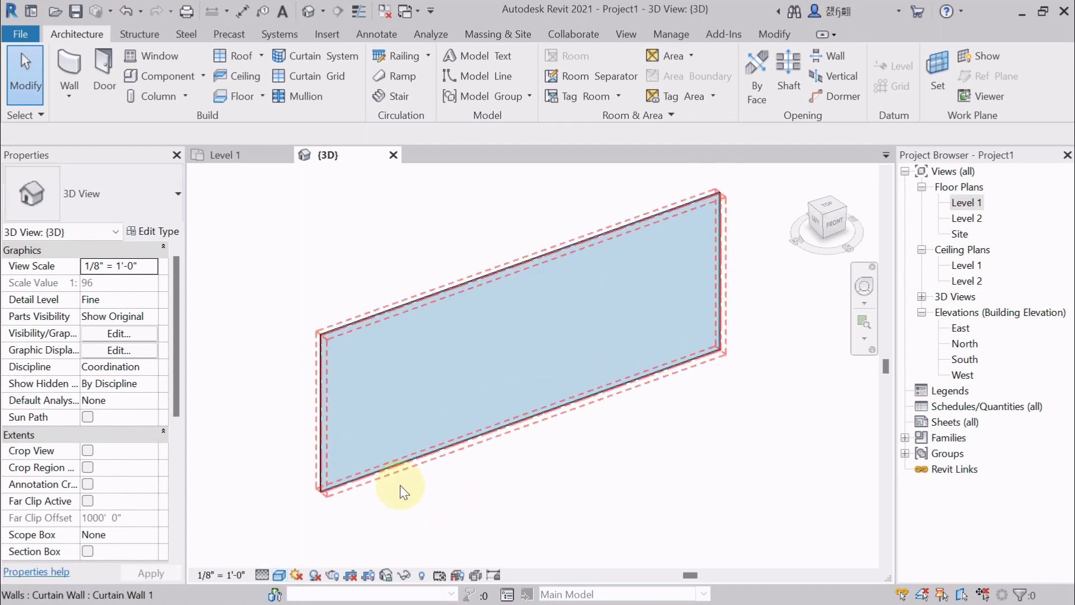
{"action": "scroll", "coordinate": [368, 450], "scroll_direction": "up", "scroll_amount": 1}
{"action": "scroll", "coordinate": [522, 410], "scroll_direction": "down", "scroll_amount": 1}
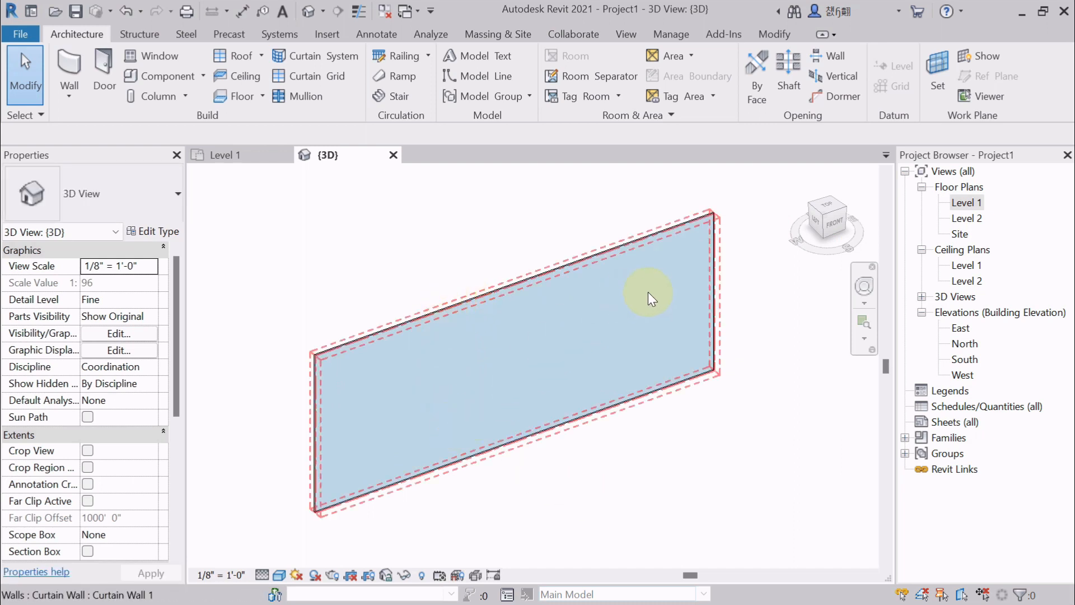
{"action": "scroll", "coordinate": [492, 350], "scroll_direction": "down", "scroll_amount": 1}
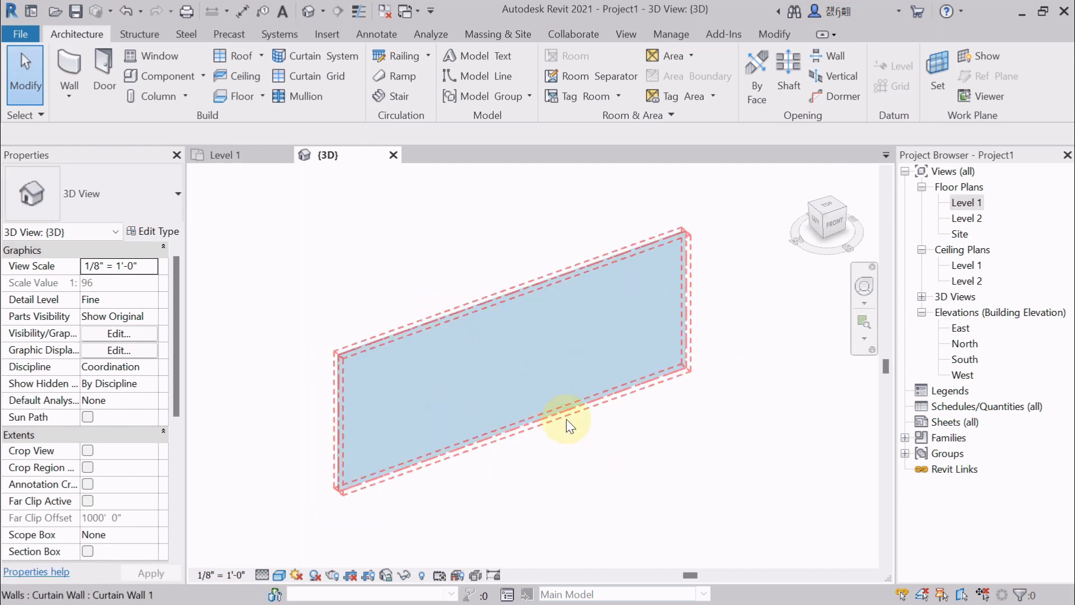
{"action": "left_click", "coordinate": [479, 421]}
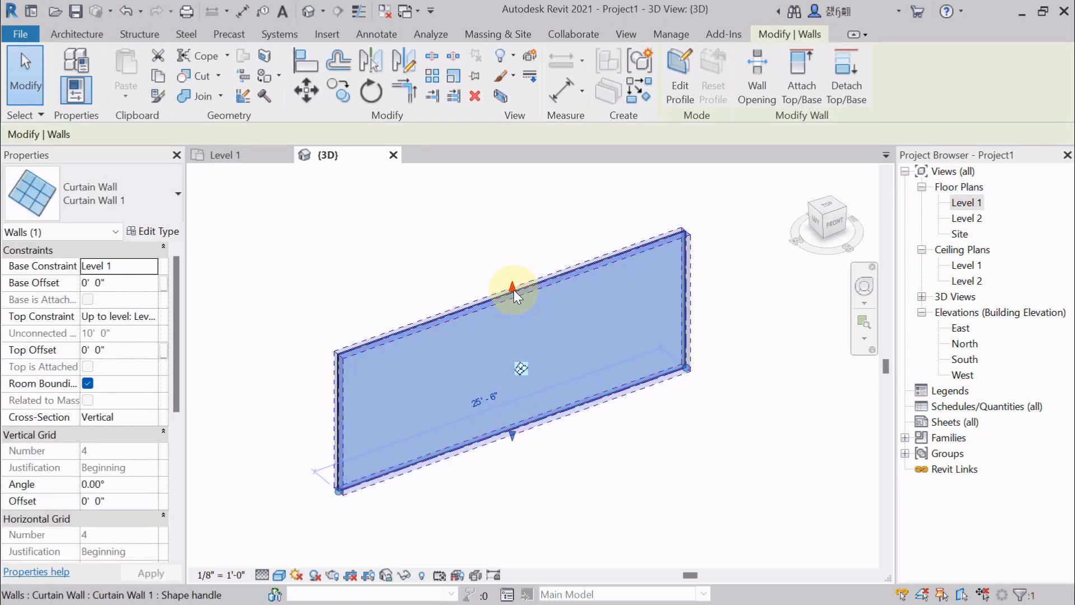
{"action": "left_click_drag", "start_coordinate": [510, 282], "coordinate": [510, 227]}
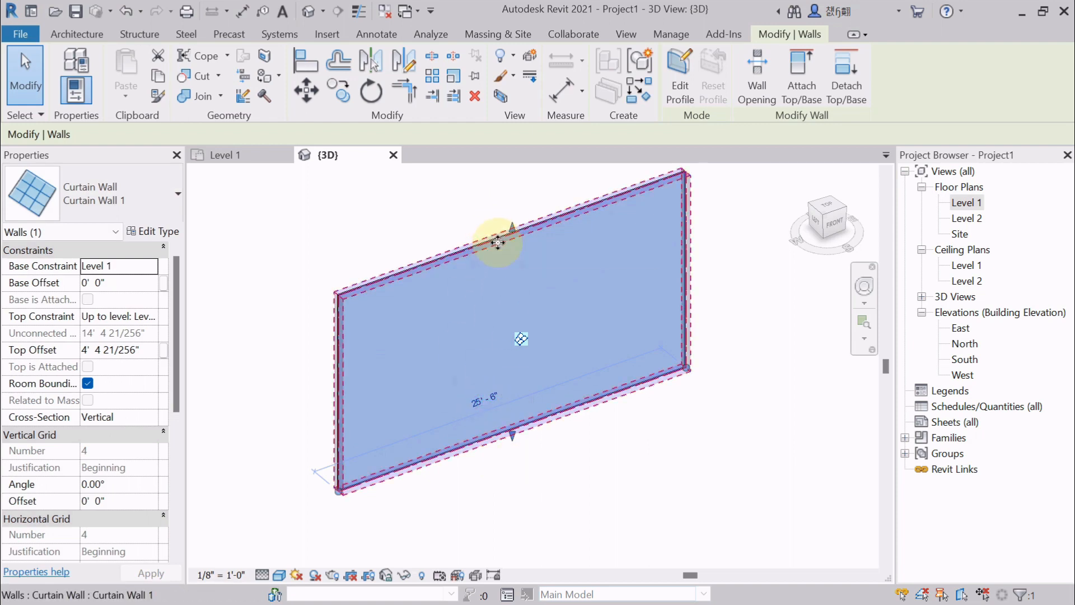
{"action": "middle_click_drag", "start_coordinate": [319, 343], "coordinate": [326, 370]}
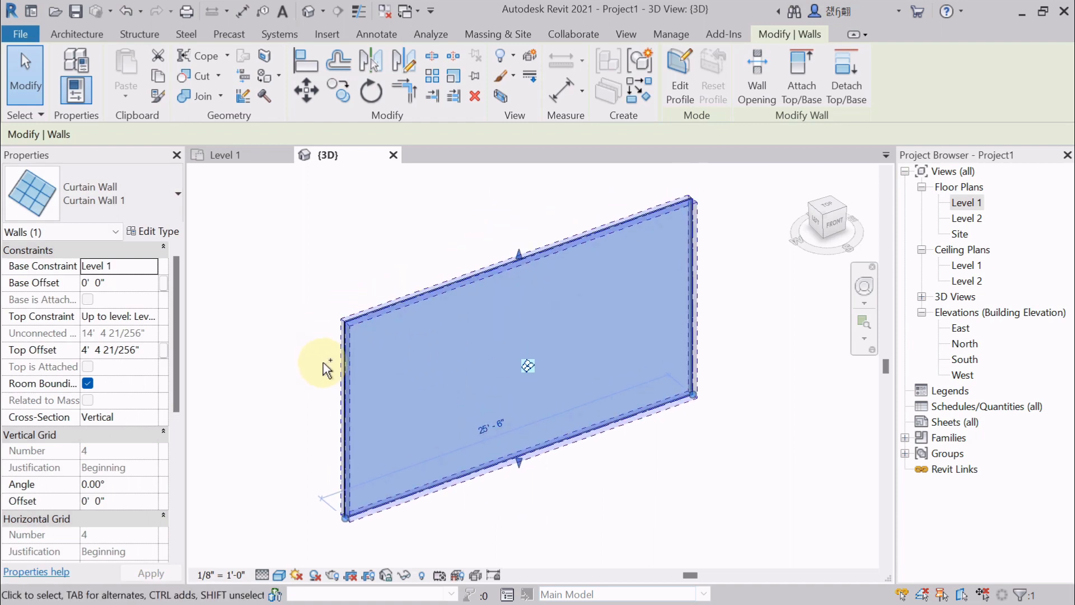
{"action": "left_click", "coordinate": [326, 370]}
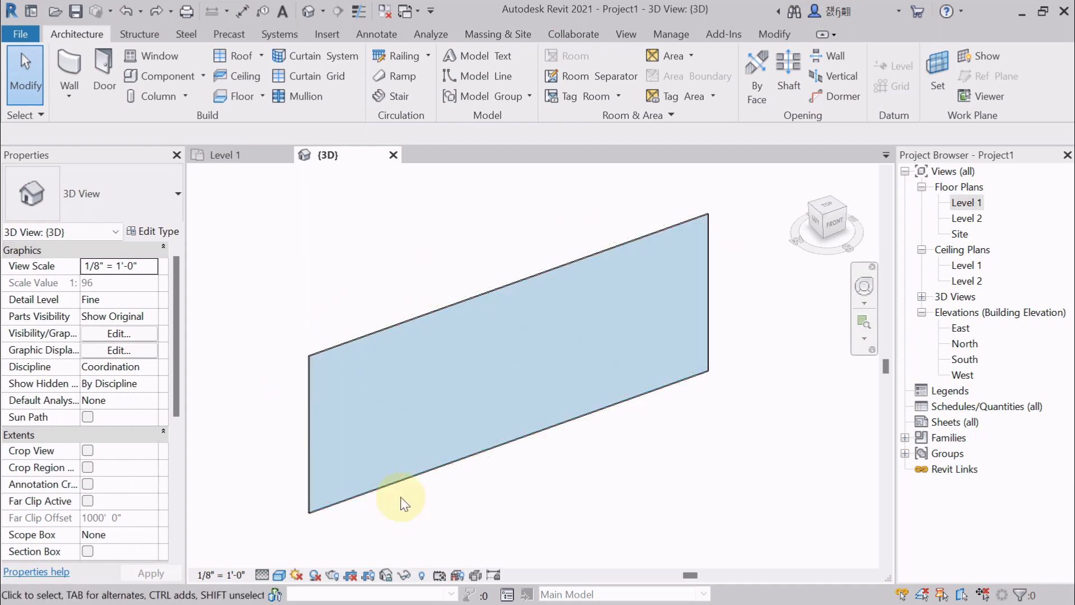
{"action": "scroll", "coordinate": [518, 518], "scroll_direction": "up", "scroll_amount": 1}
{"action": "middle_click_drag", "start_coordinate": [566, 488], "coordinate": [575, 509]}
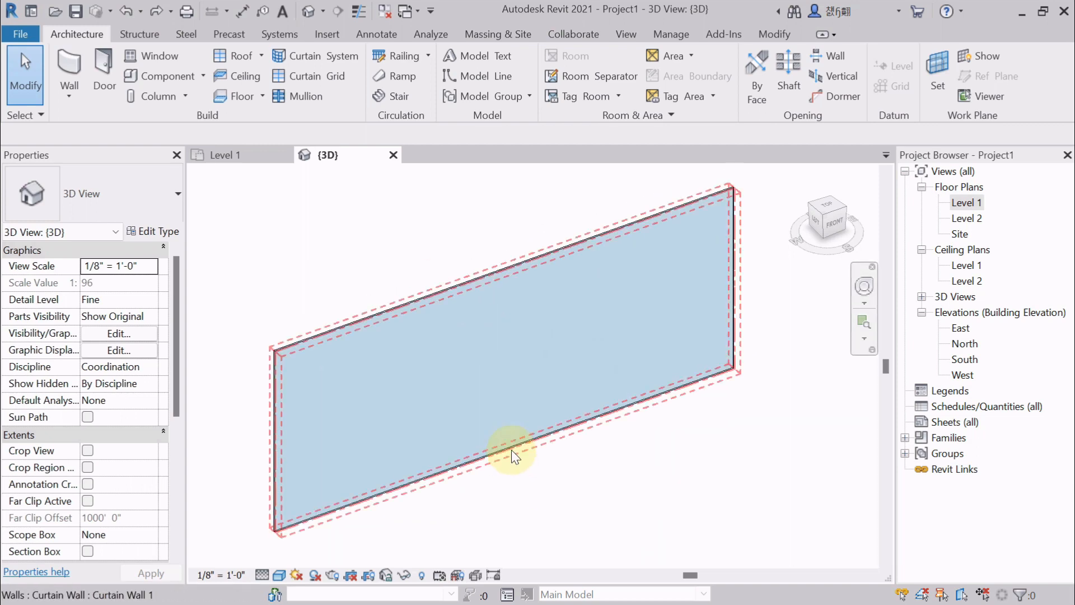
{"action": "left_click", "coordinate": [510, 446]}
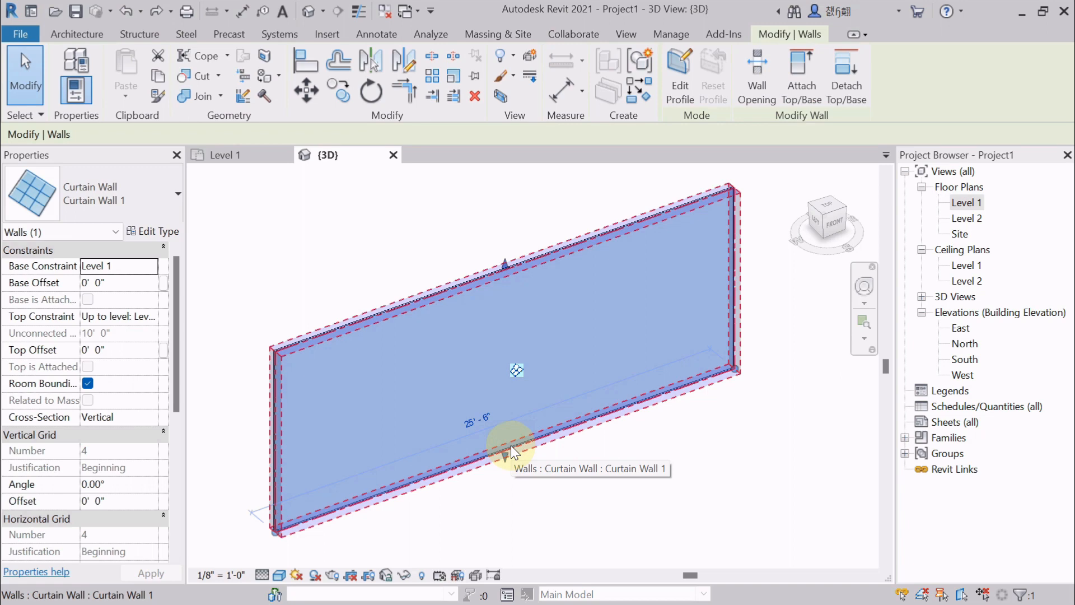
{"action": "left_click", "coordinate": [528, 463]}
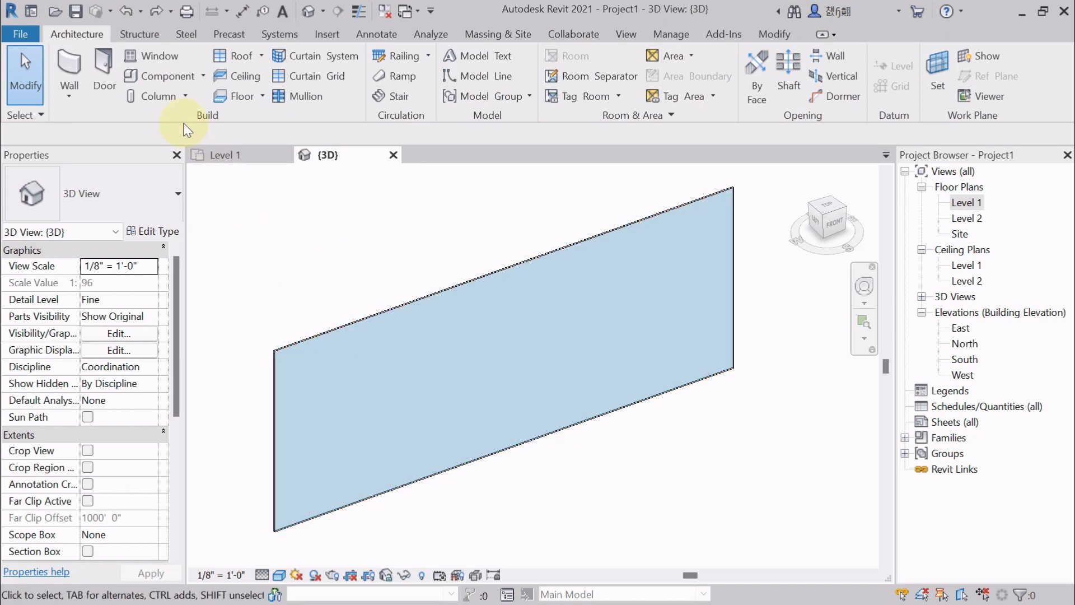
Place five full-height vertical curtain grid lines at 4'-0" spacing, starting from the wall's left end
{"action": "middle_click_drag", "start_coordinate": [286, 267], "coordinate": [289, 271]}
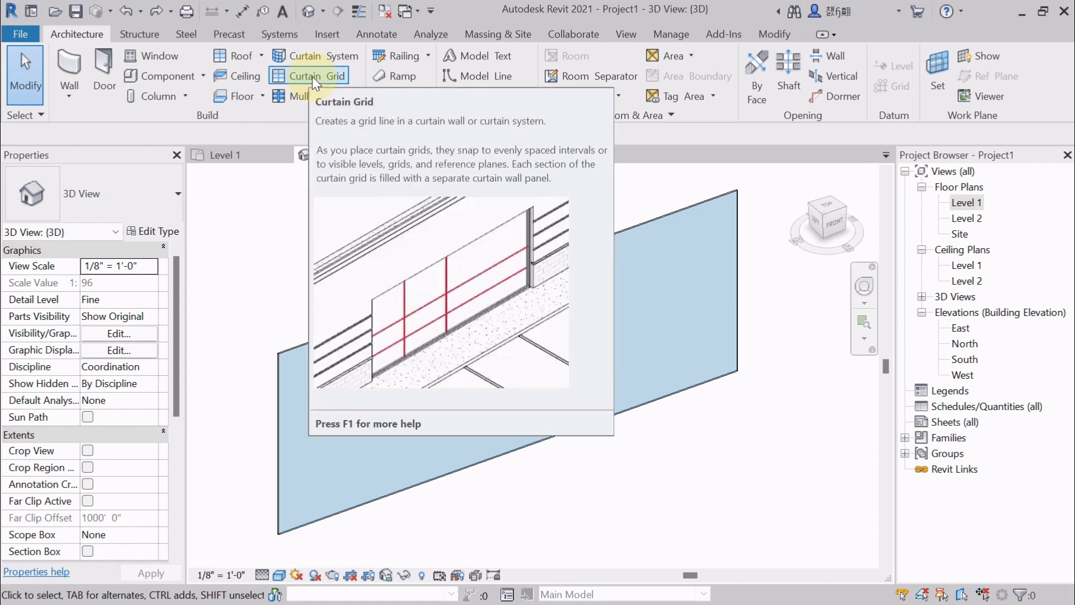
{"action": "left_click", "coordinate": [311, 76]}
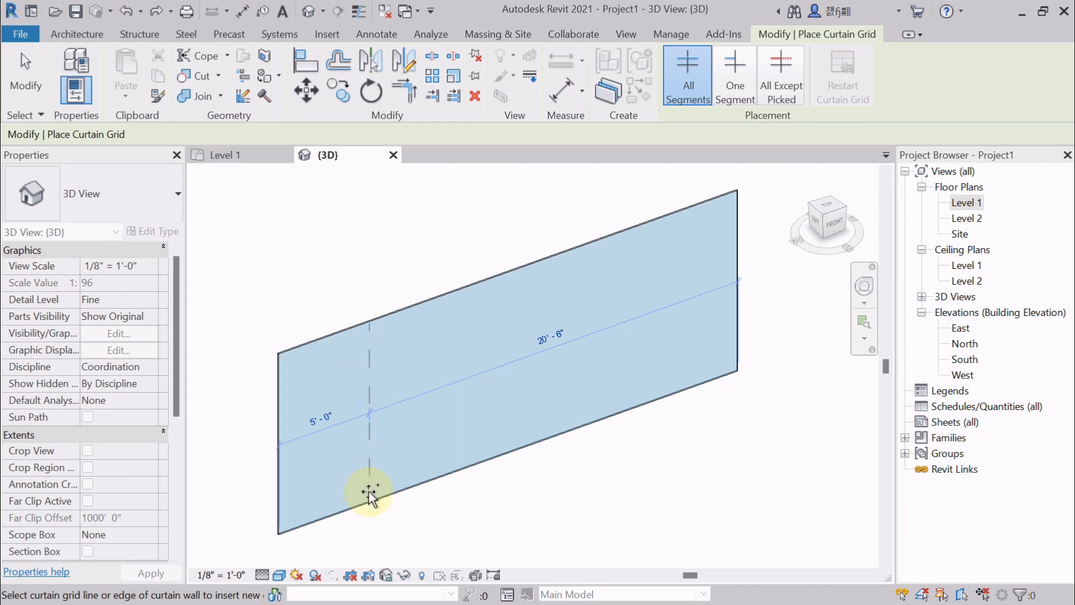
{"action": "scroll", "coordinate": [346, 362], "scroll_direction": "up", "scroll_amount": 1}
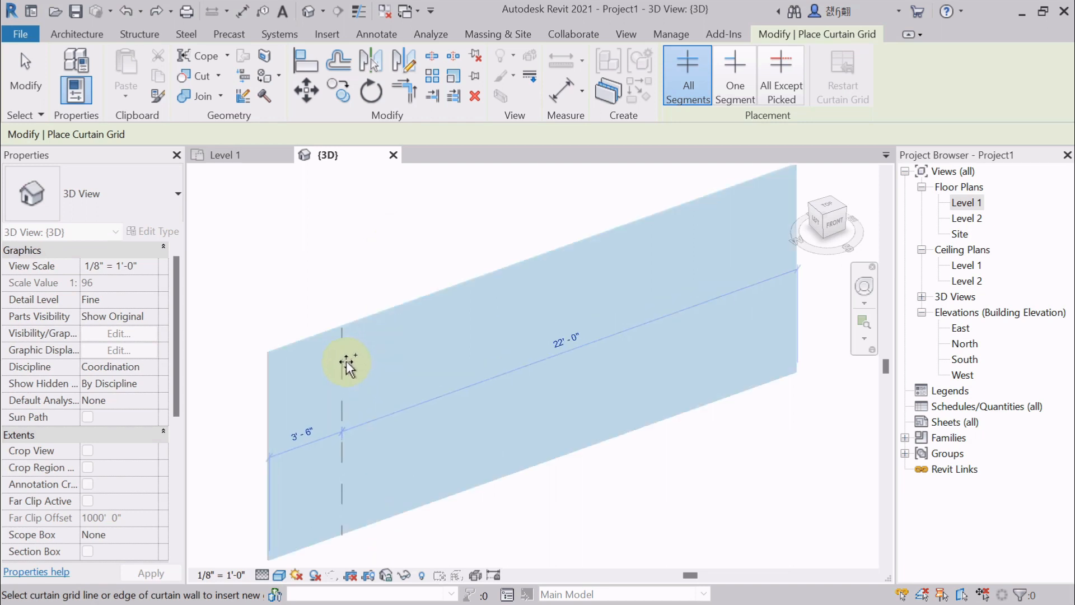
{"action": "middle_click_drag", "start_coordinate": [345, 361], "coordinate": [324, 333]}
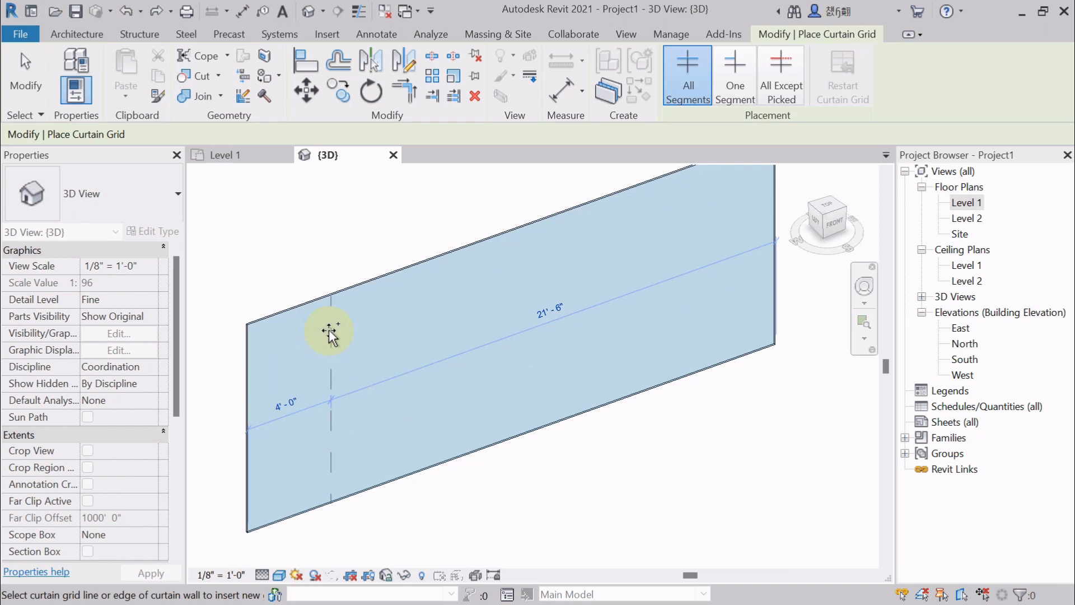
{"action": "left_click", "coordinate": [330, 334]}
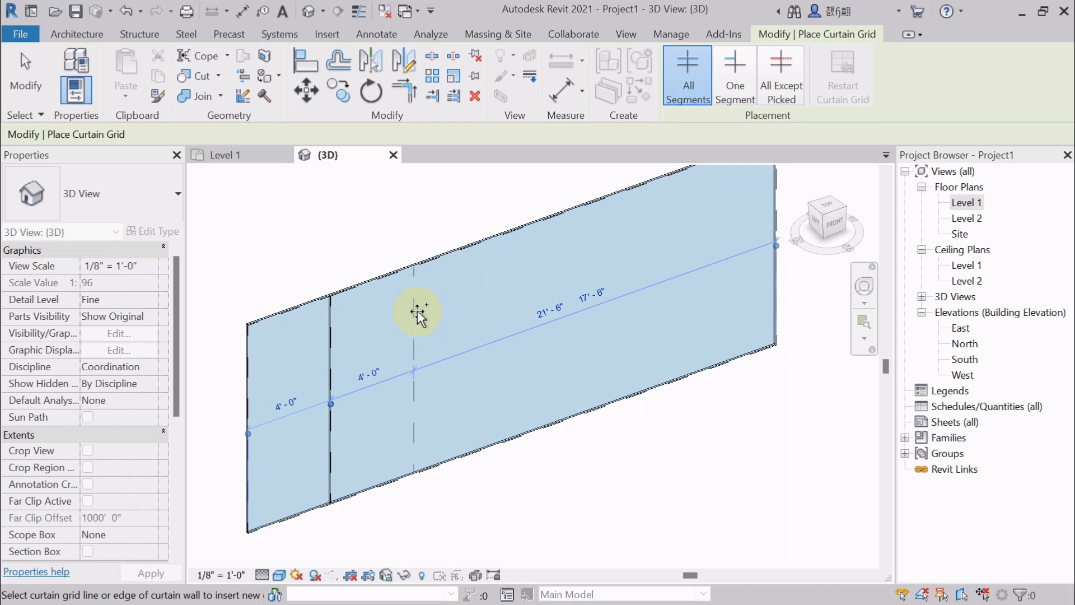
{"action": "left_click", "coordinate": [417, 310]}
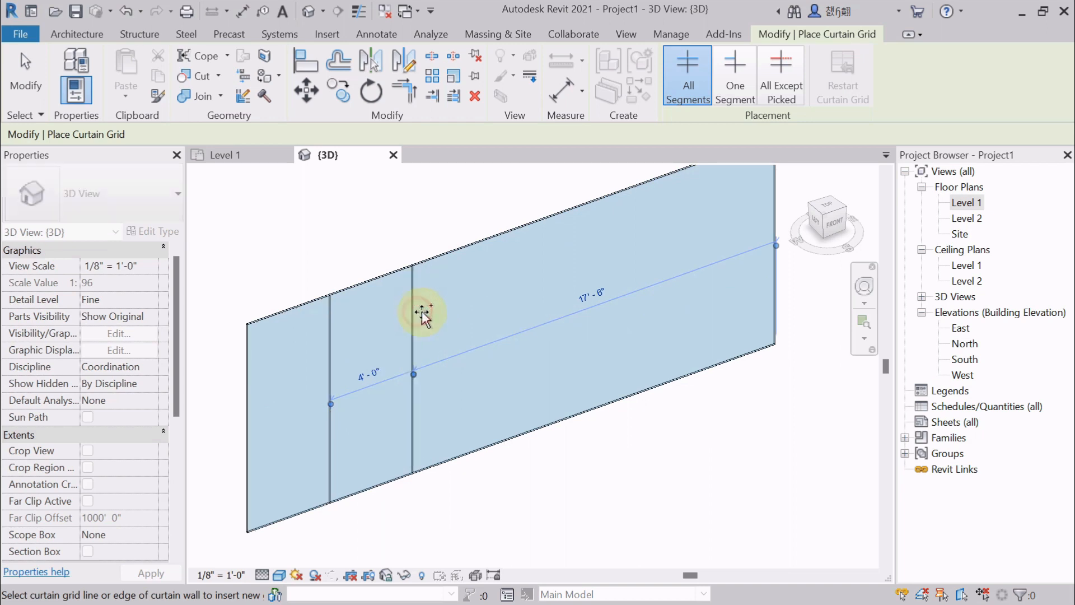
{"action": "left_click", "coordinate": [496, 295]}
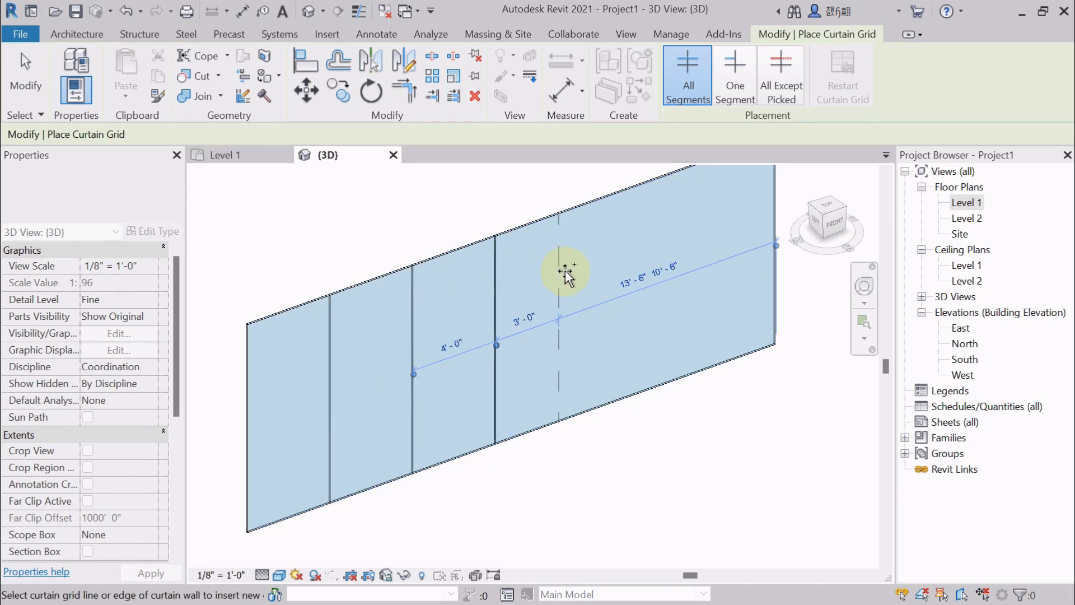
{"action": "left_click", "coordinate": [577, 271]}
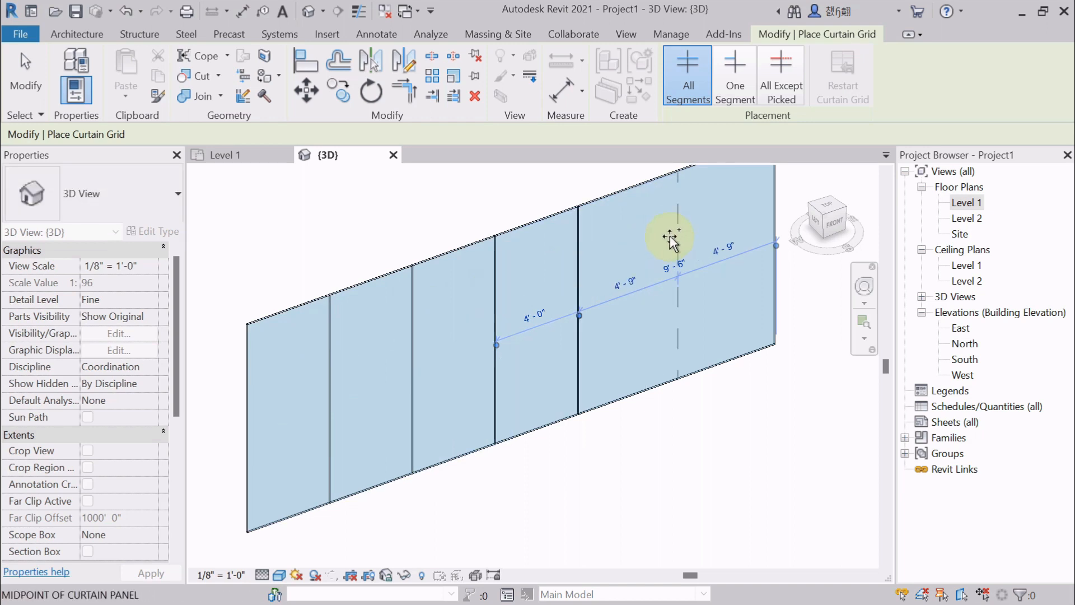
{"action": "left_click", "coordinate": [660, 236]}
Place a horizontal curtain grid line across all panels, 3'-0" below the wall's top edge
{"action": "middle_click_drag", "start_coordinate": [678, 373], "coordinate": [590, 438]}
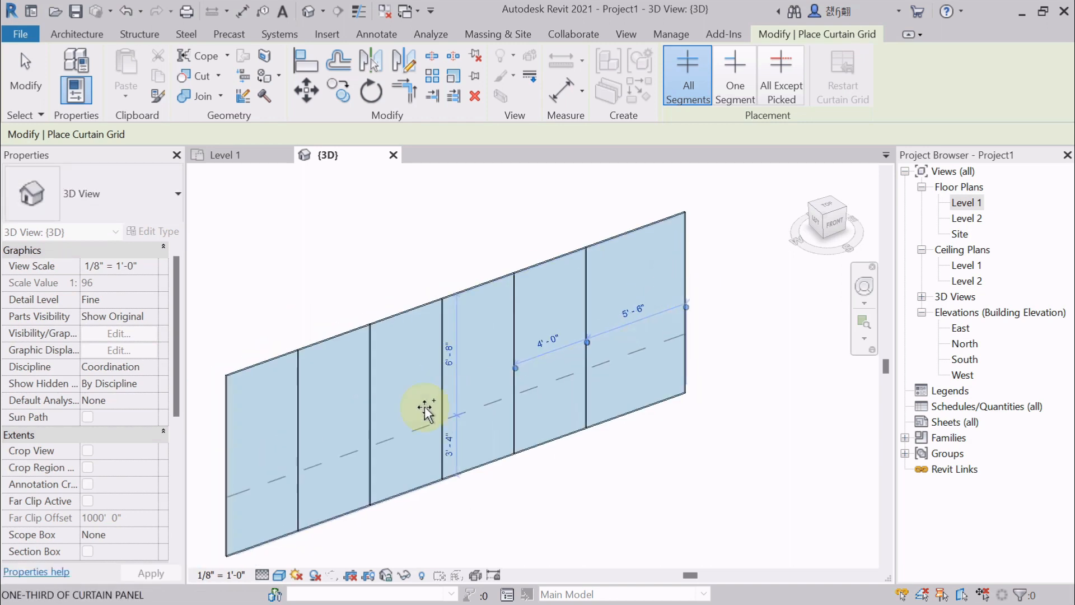
{"action": "middle_click_drag", "start_coordinate": [422, 411], "coordinate": [457, 381]}
{"action": "middle_click_drag", "start_coordinate": [497, 414], "coordinate": [347, 372], "text": "shift"}
{"action": "scroll", "coordinate": [340, 352], "scroll_direction": "up", "scroll_amount": 2}
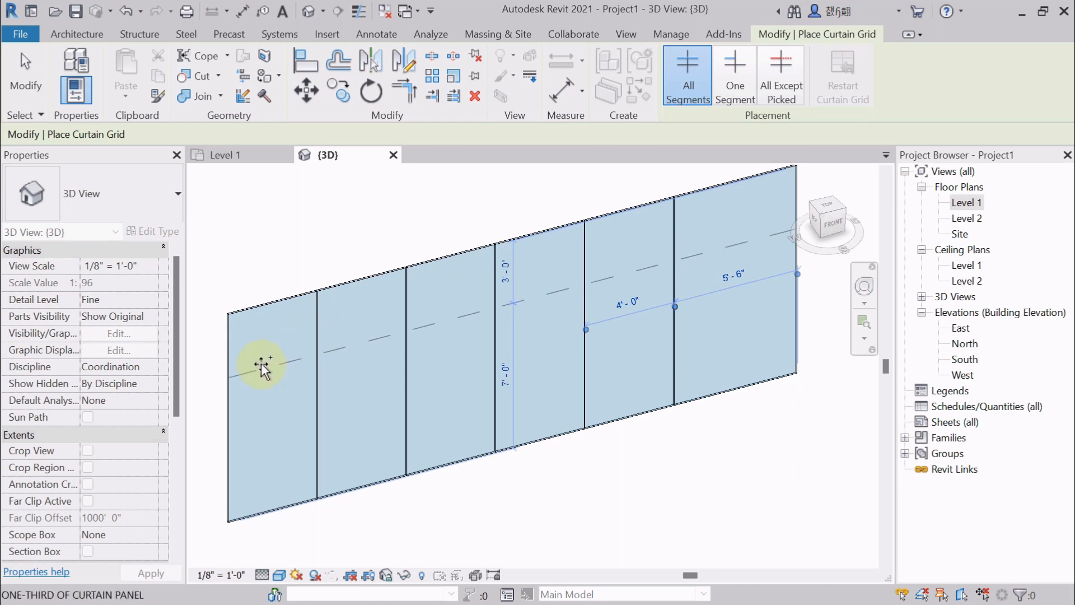
{"action": "left_click", "coordinate": [361, 337]}
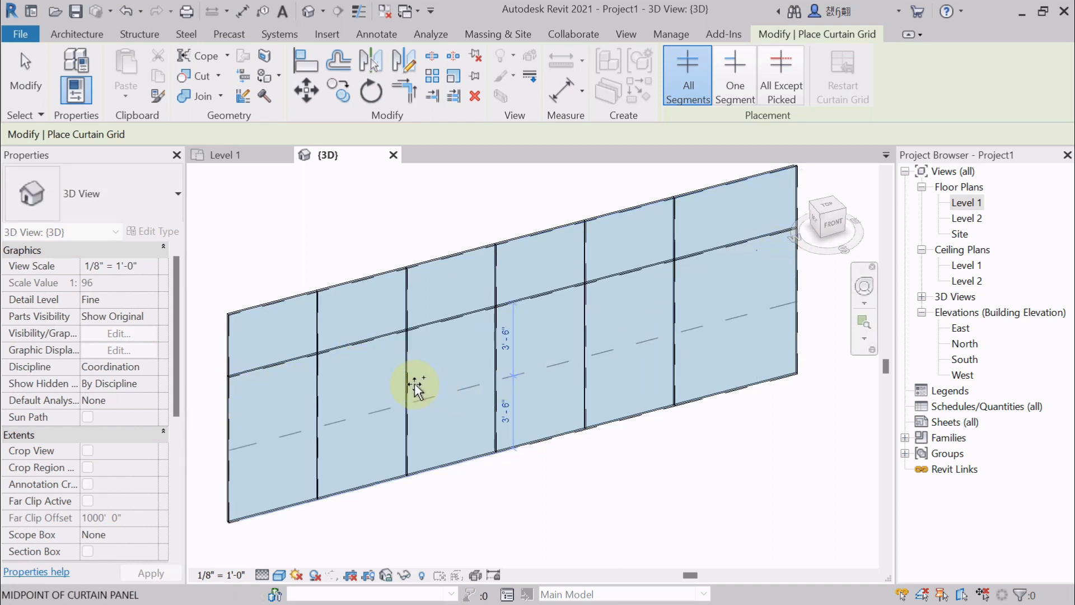
{"action": "left_click", "coordinate": [541, 297]}
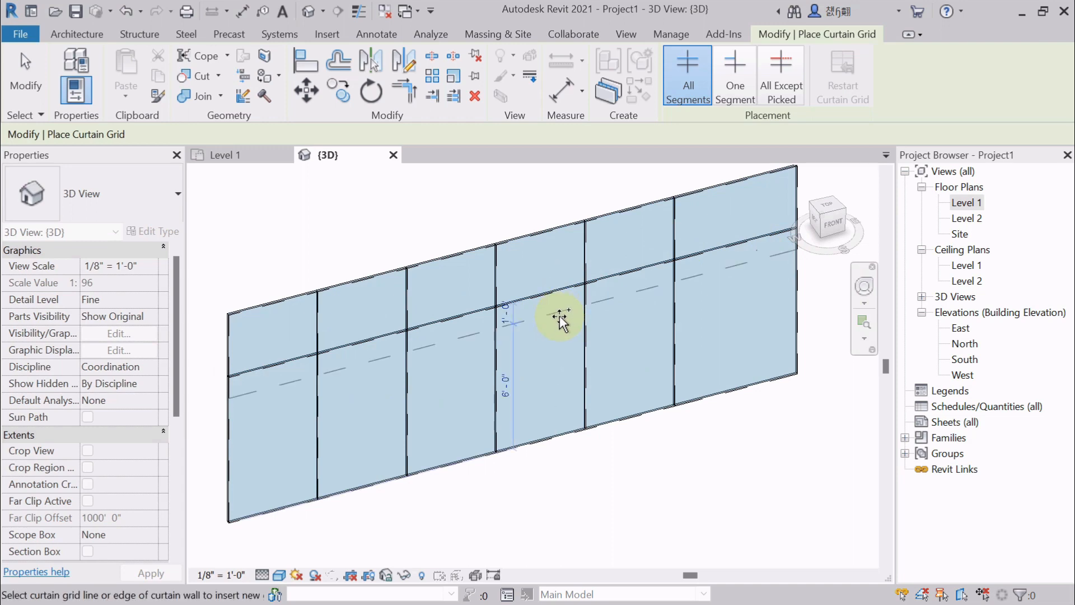
Examine the crossing of the horizontal and first vertical grid lines close up
{"action": "scroll", "coordinate": [411, 379], "scroll_direction": "up", "scroll_amount": 4}
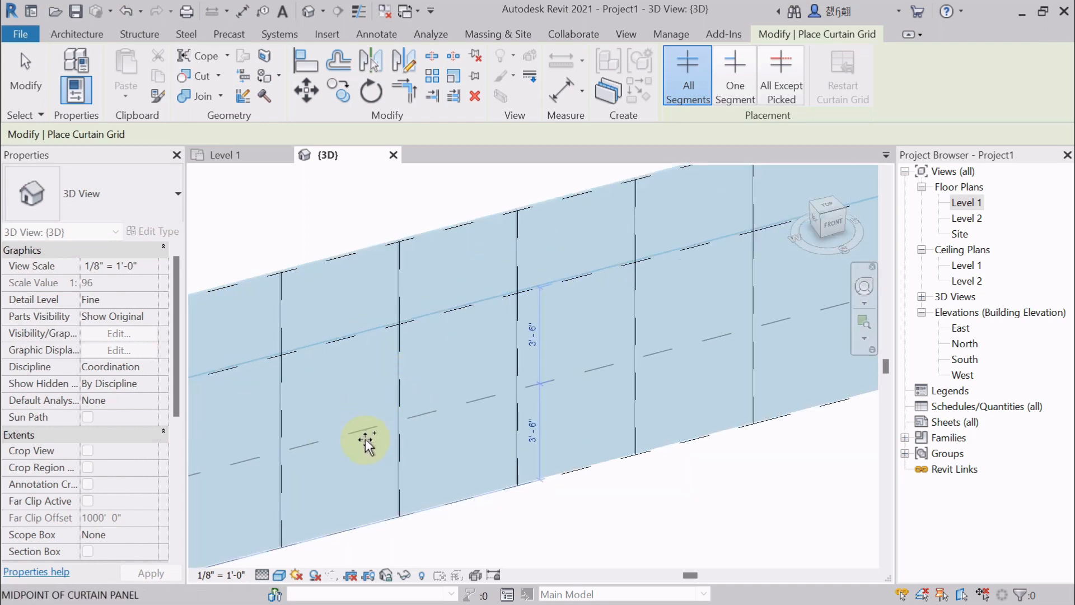
{"action": "middle_click_drag", "start_coordinate": [364, 438], "coordinate": [547, 491]}
{"action": "scroll", "coordinate": [348, 473], "scroll_direction": "up", "scroll_amount": 6}
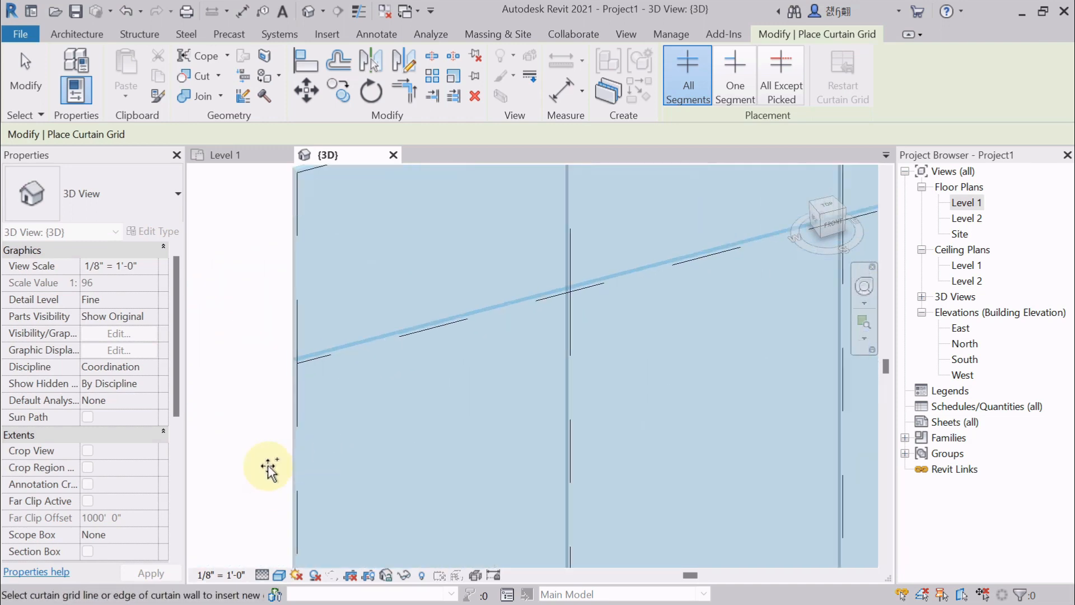
{"action": "scroll", "coordinate": [245, 436], "scroll_direction": "up", "scroll_amount": 3}
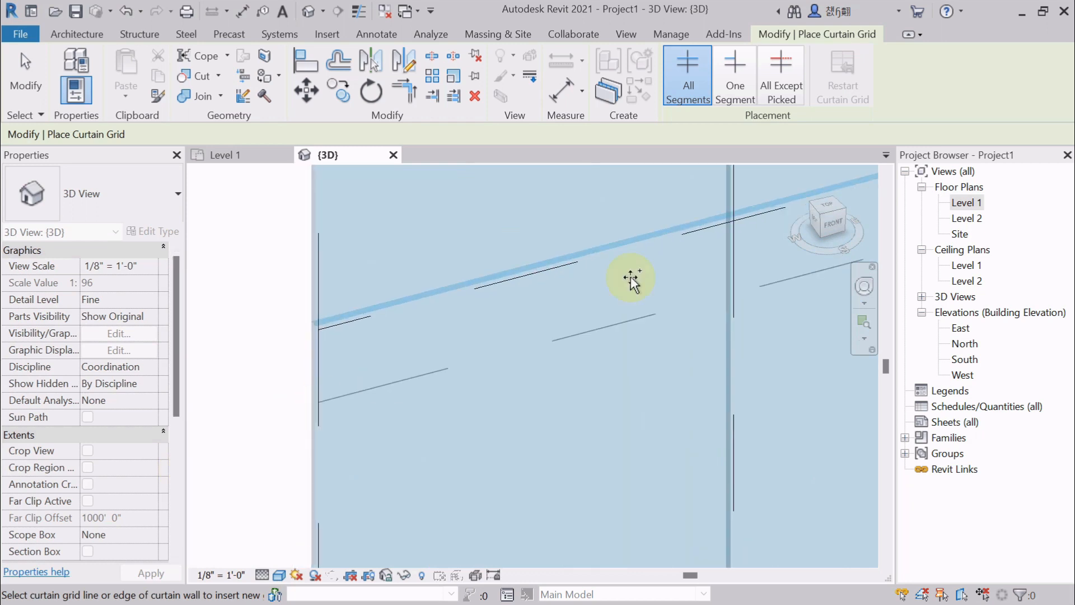
{"action": "scroll", "coordinate": [729, 253], "scroll_direction": "up", "scroll_amount": 2}
{"action": "middle_click_drag", "start_coordinate": [730, 255], "coordinate": [598, 374]}
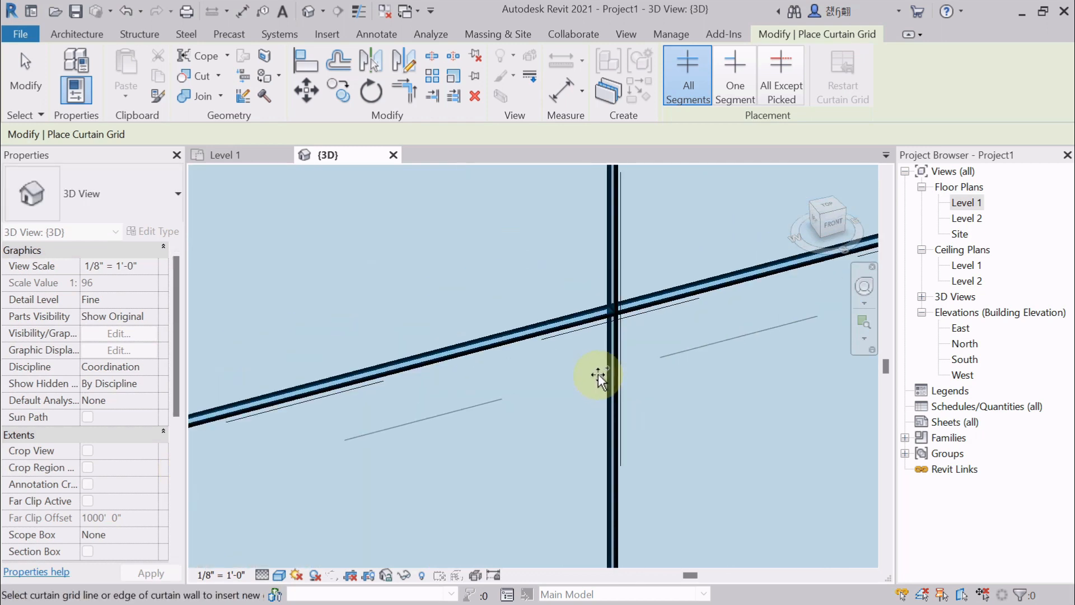
{"action": "scroll", "coordinate": [619, 320], "scroll_direction": "down", "scroll_amount": 6}
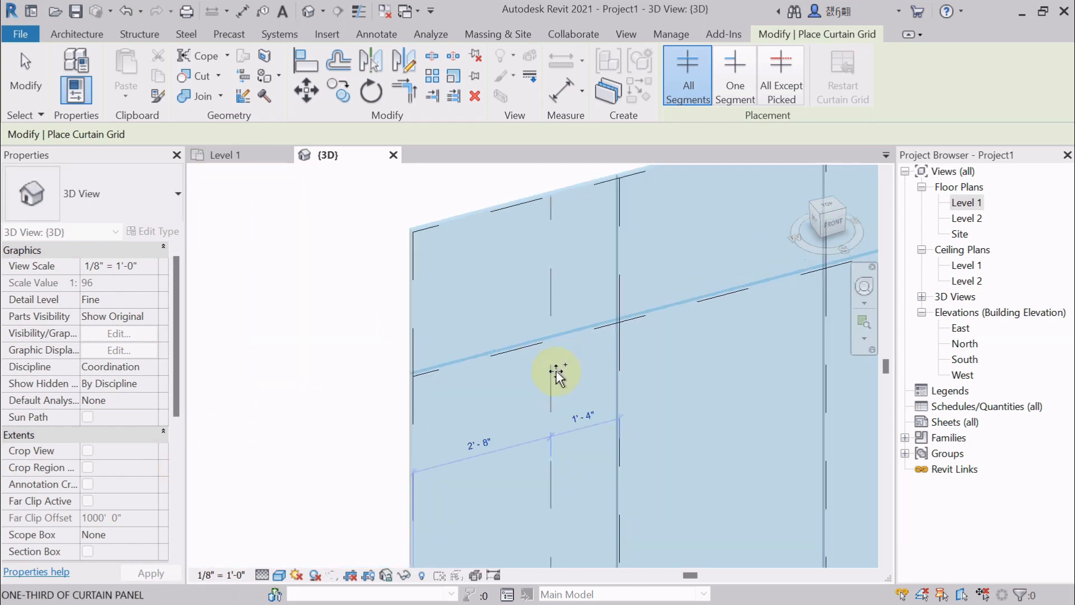
{"action": "middle_click_drag", "start_coordinate": [371, 456], "coordinate": [211, 464]}
{"action": "scroll", "coordinate": [257, 456], "scroll_direction": "down", "scroll_amount": 2}
{"action": "scroll", "coordinate": [211, 464], "scroll_direction": "up", "scroll_amount": 1}
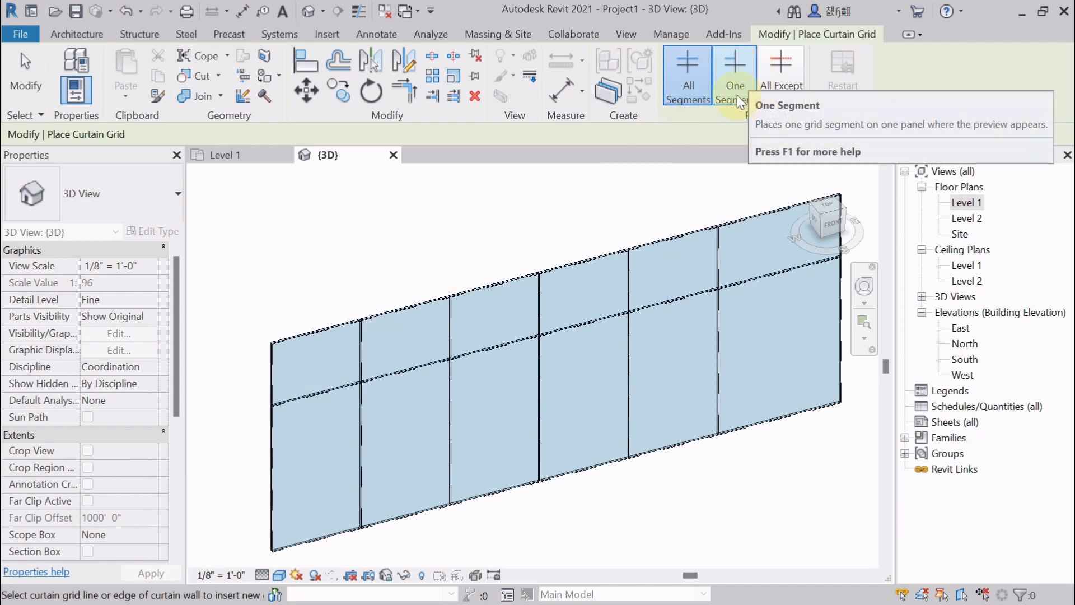
Add a One Segment horizontal grid line at mid-height, 3'-6", of the leftmost lower panel only
{"action": "scroll", "coordinate": [347, 300], "scroll_direction": "up", "scroll_amount": 1}
{"action": "middle_click_drag", "start_coordinate": [348, 300], "coordinate": [318, 278]}
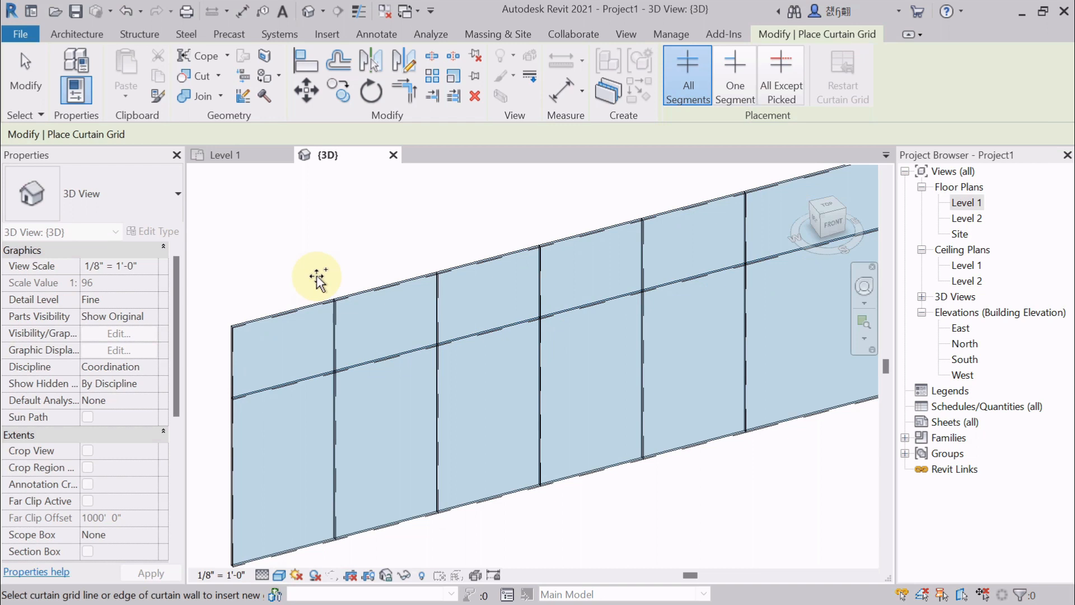
{"action": "left_click", "coordinate": [741, 95]}
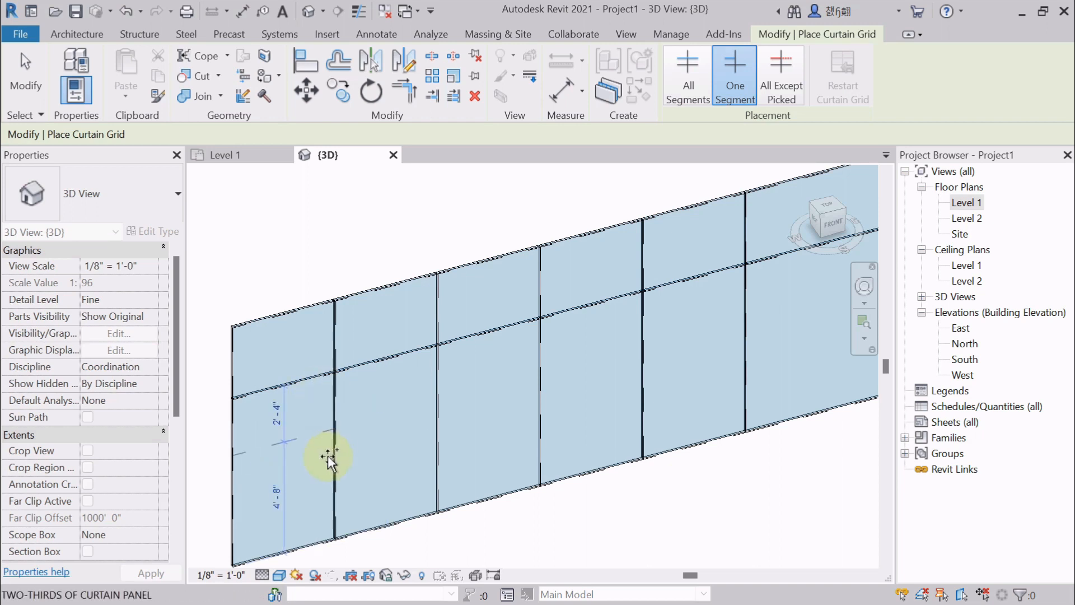
{"action": "scroll", "coordinate": [271, 459], "scroll_direction": "down", "scroll_amount": 2}
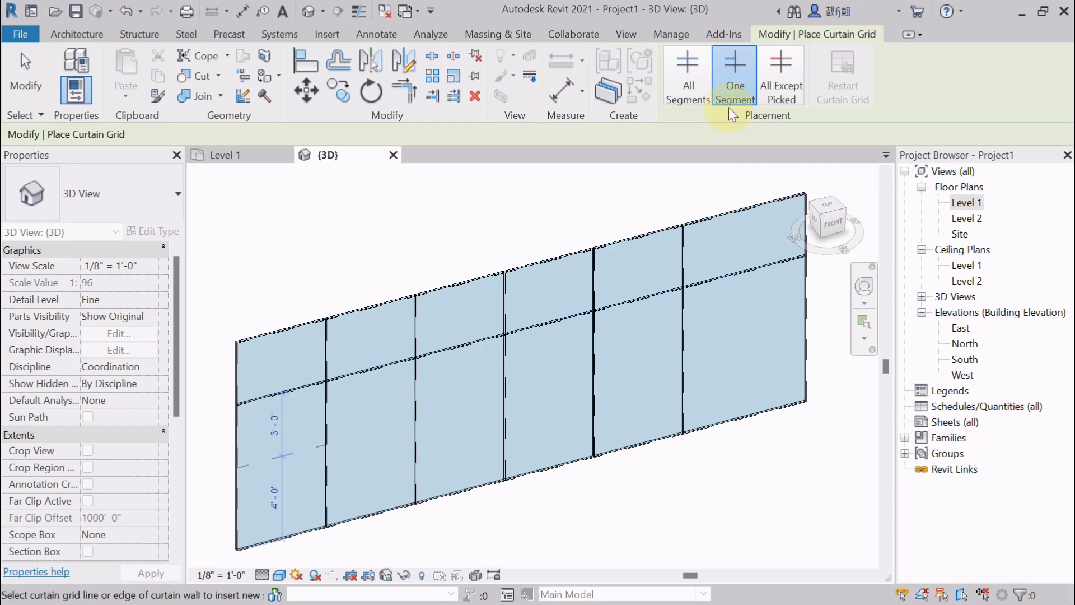
{"action": "left_click", "coordinate": [286, 467]}
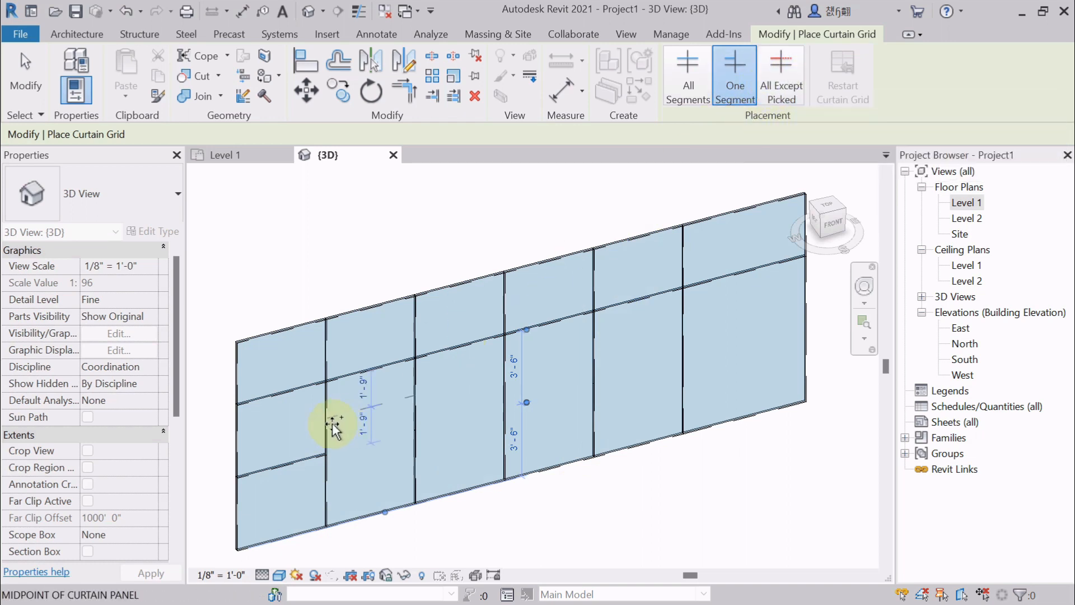
Place a horizontal grid line across the lower panels with All Except Picked, without excluding any segment
{"action": "left_click", "coordinate": [784, 87]}
{"action": "middle_click_drag", "start_coordinate": [550, 443], "coordinate": [542, 415]}
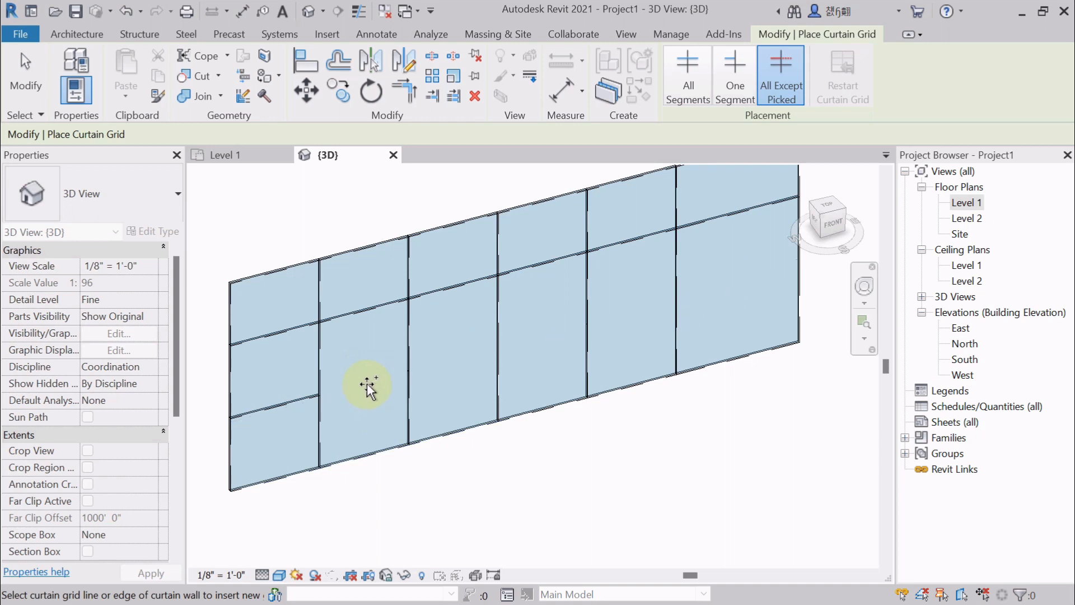
{"action": "left_click", "coordinate": [365, 404]}
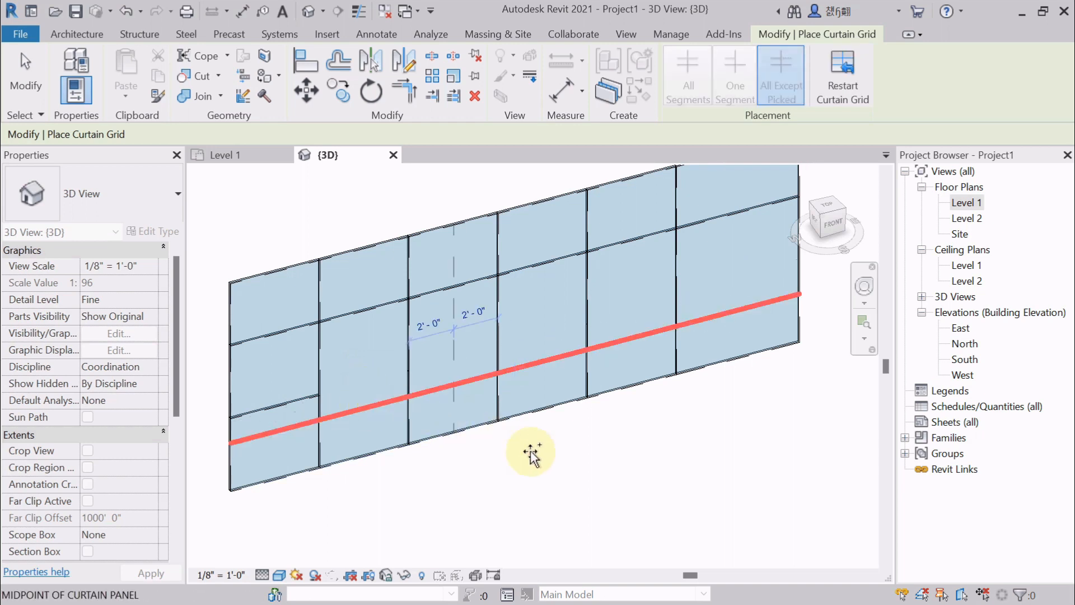
{"action": "mouse_move", "coordinate": [547, 478]}
{"action": "middle_mouse_down"}
{"action": "mouse_move", "coordinate": [557, 497]}
{"action": "mouse_move", "coordinate": [547, 487]}
{"action": "middle_mouse_up"}
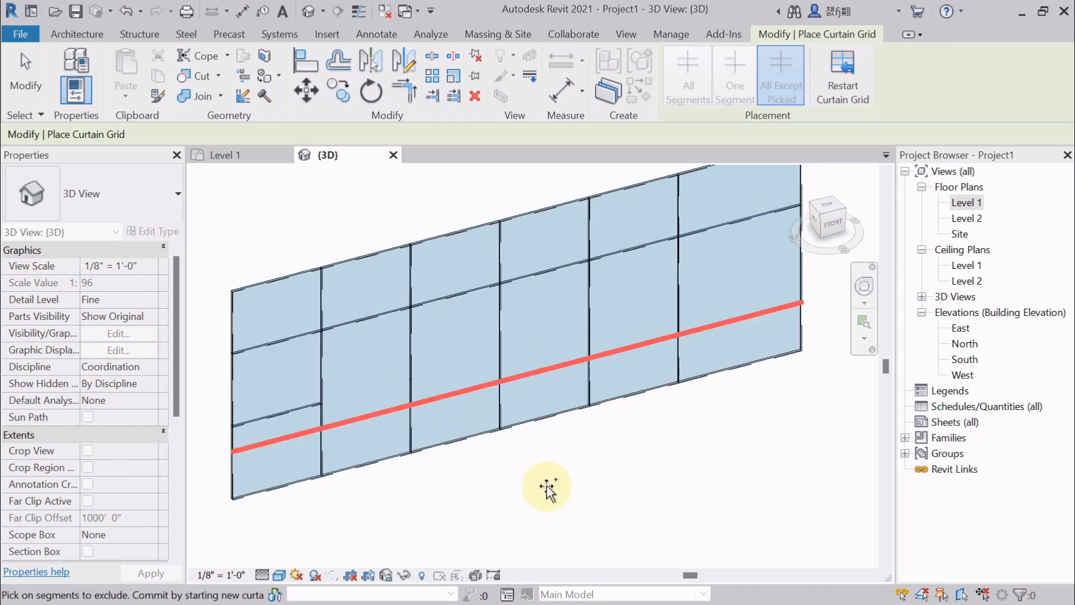
{"action": "left_click", "coordinate": [845, 90]}
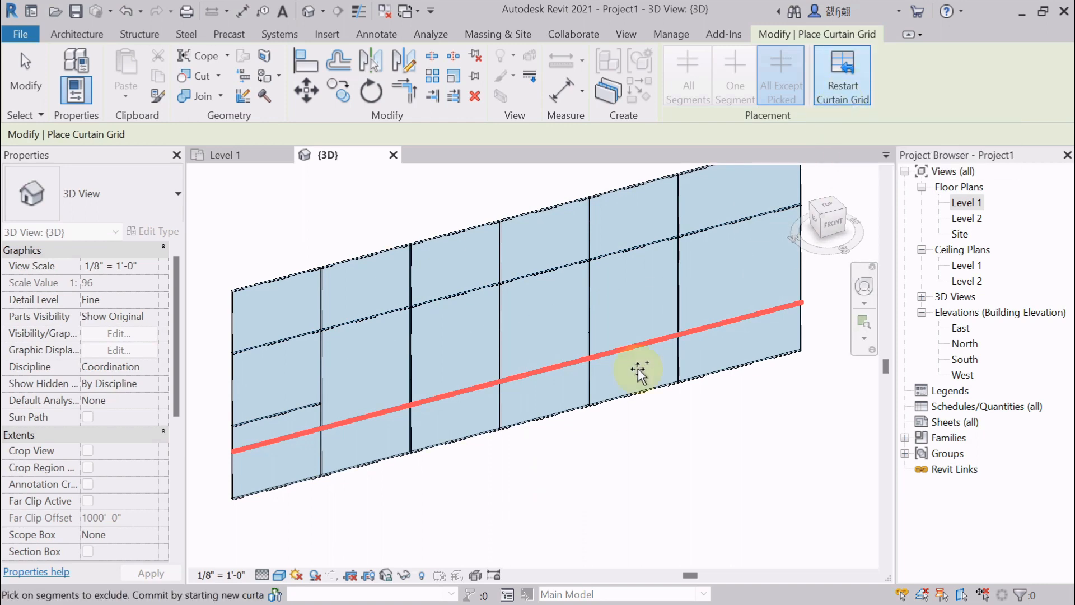
{"action": "key", "text": "Escape"}
{"action": "left_click", "coordinate": [678, 163]}
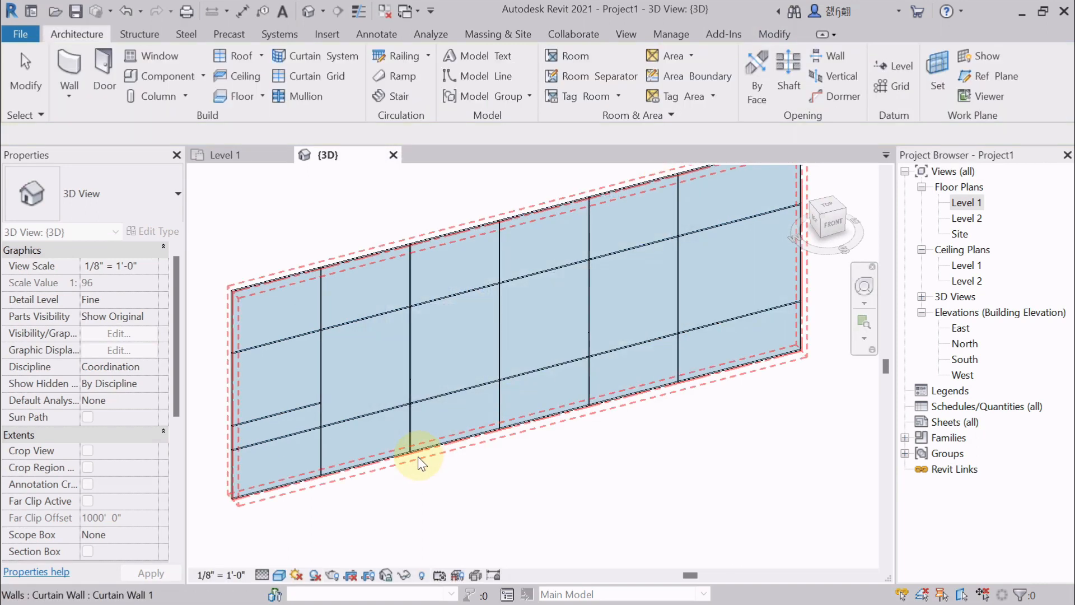
Delete the full-width horizontal grid line nearest the wall's base
{"action": "scroll", "coordinate": [430, 481], "scroll_direction": "down", "scroll_amount": 1}
{"action": "scroll", "coordinate": [364, 463], "scroll_direction": "up", "scroll_amount": 1}
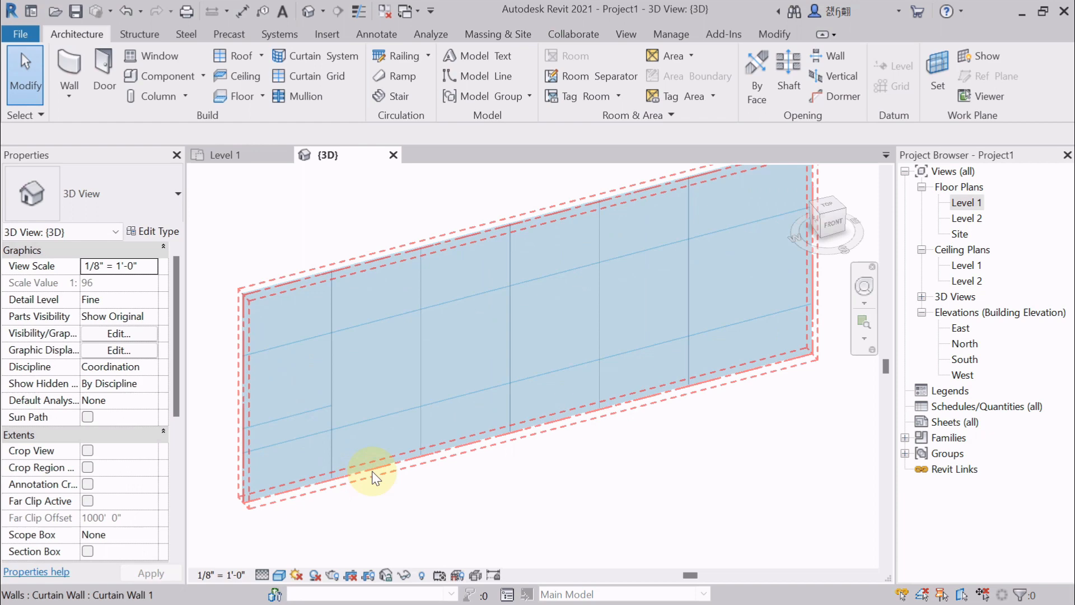
{"action": "left_click", "coordinate": [386, 416]}
{"action": "key", "text": "Delete"}
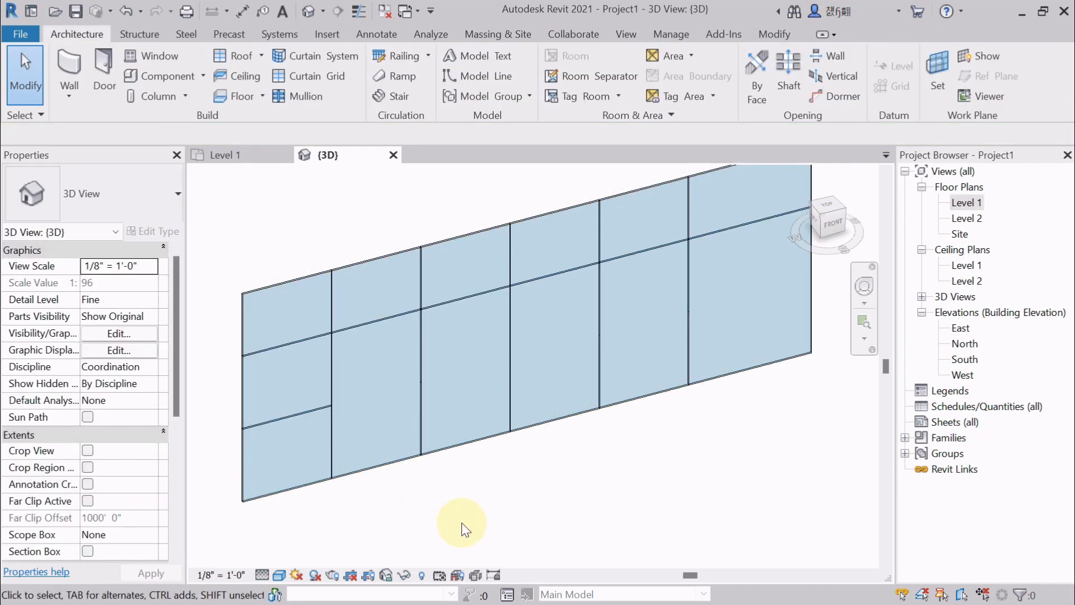
Place a horizontal grid line 2'-4" above the base with All Except Picked, excluding the second, fourth and sixth segments from the left
{"action": "middle_click_drag", "start_coordinate": [461, 519], "coordinate": [464, 525]}
{"action": "scroll", "coordinate": [463, 524], "scroll_direction": "down", "scroll_amount": 1}
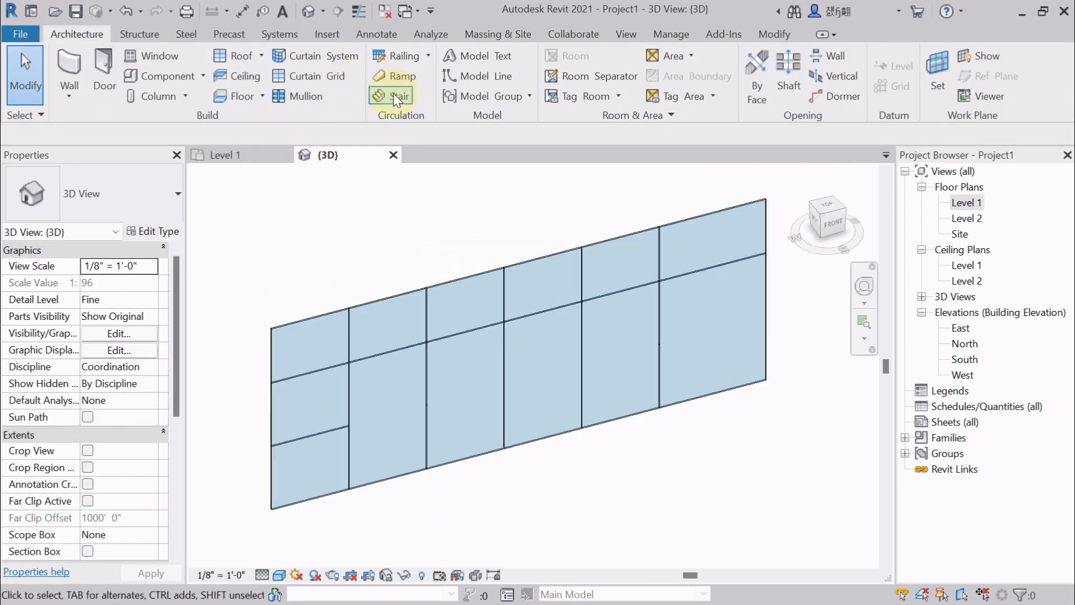
{"action": "left_click", "coordinate": [316, 72]}
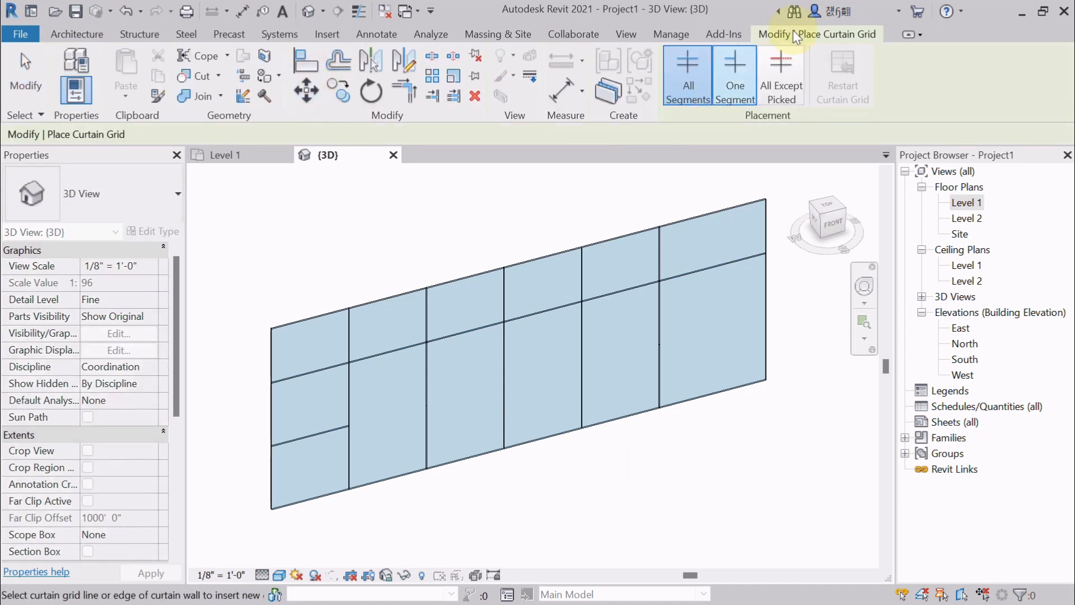
{"action": "left_click", "coordinate": [775, 79]}
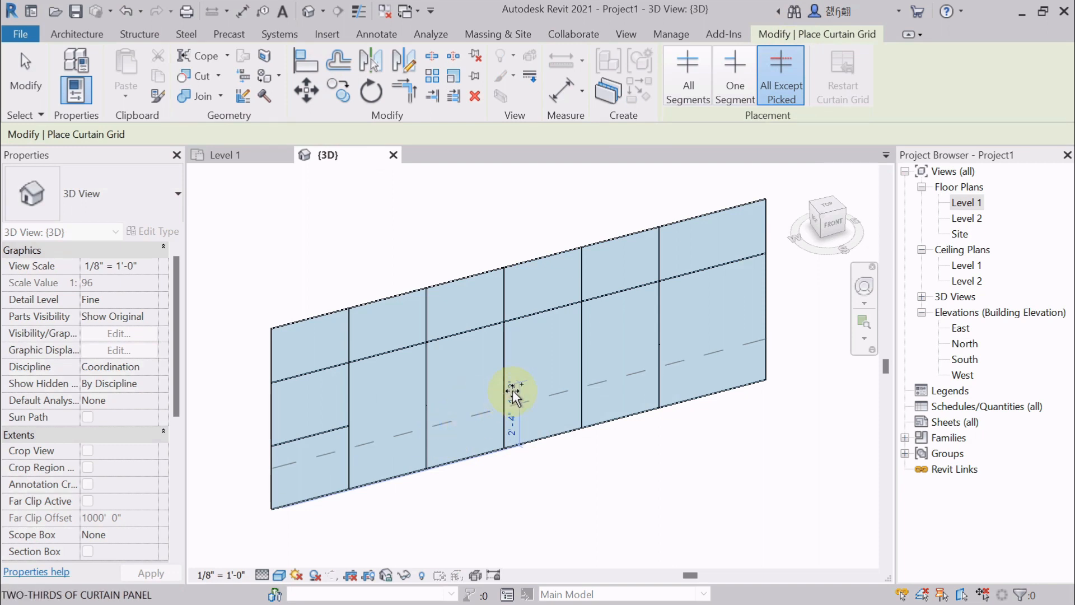
{"action": "left_click", "coordinate": [544, 394]}
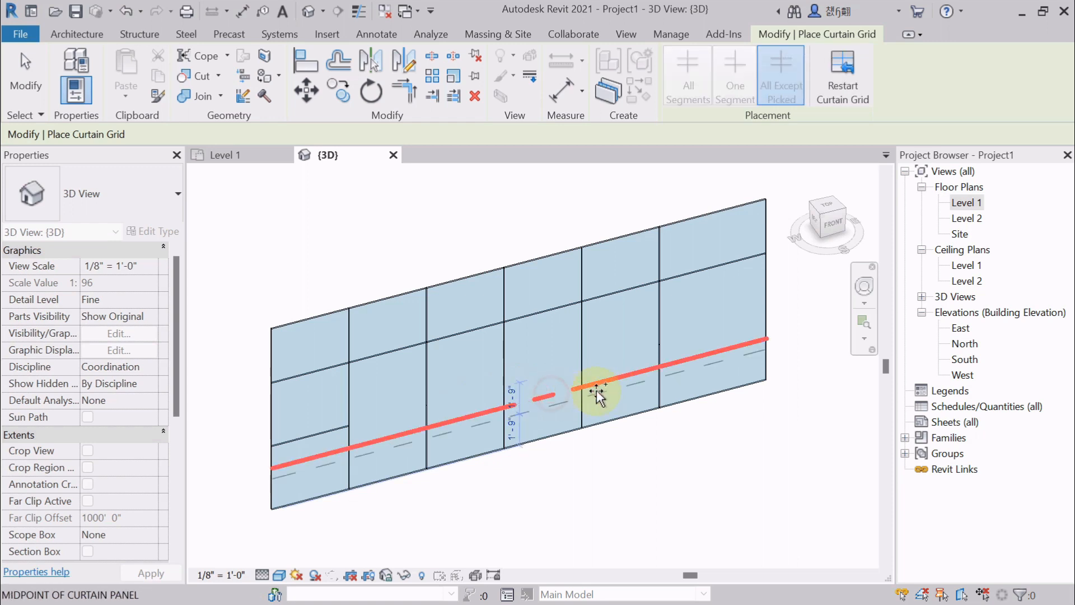
{"action": "scroll", "coordinate": [553, 408], "scroll_direction": "up", "scroll_amount": 1}
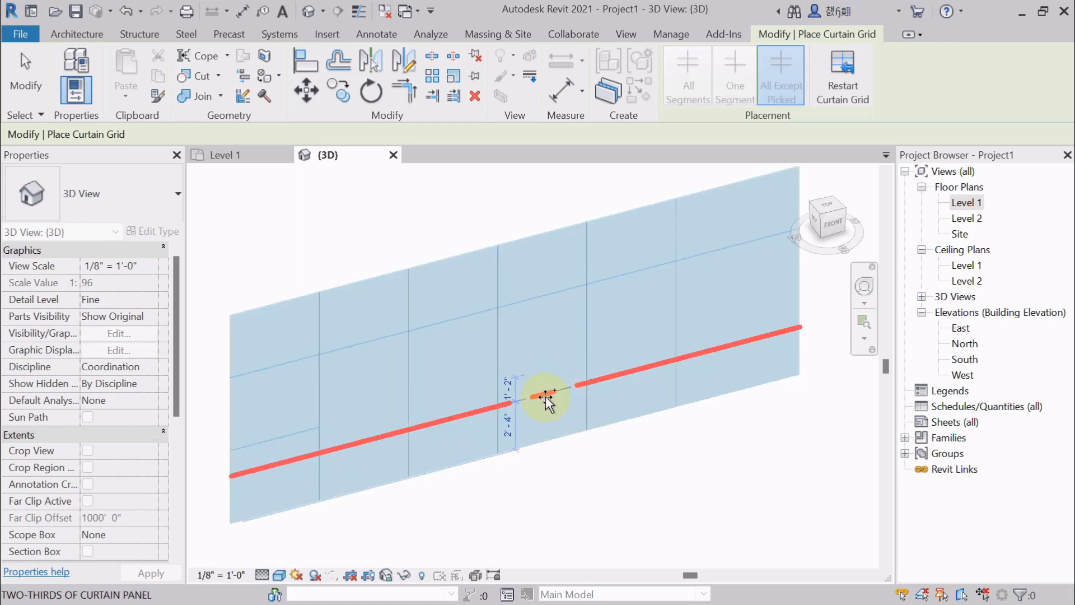
{"action": "scroll", "coordinate": [546, 394], "scroll_direction": "down", "scroll_amount": 1}
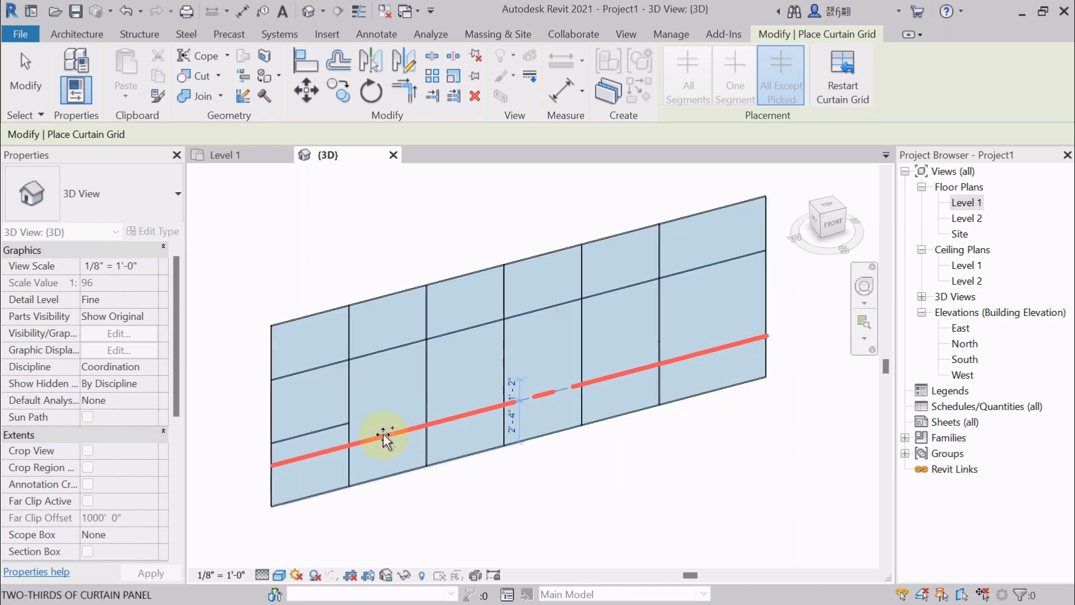
{"action": "left_click", "coordinate": [707, 353]}
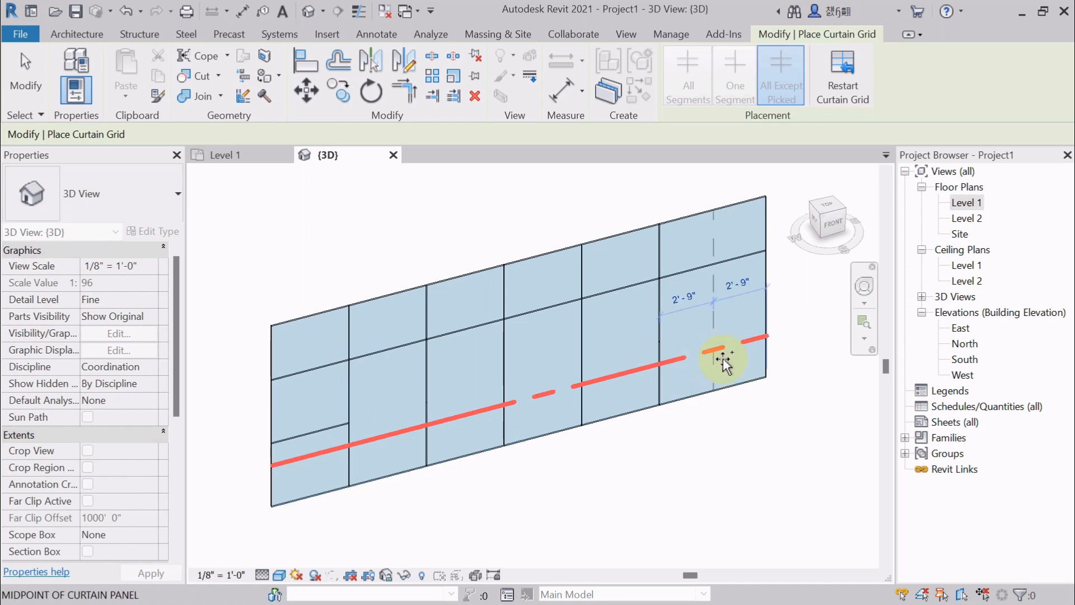
{"action": "left_click", "coordinate": [385, 438]}
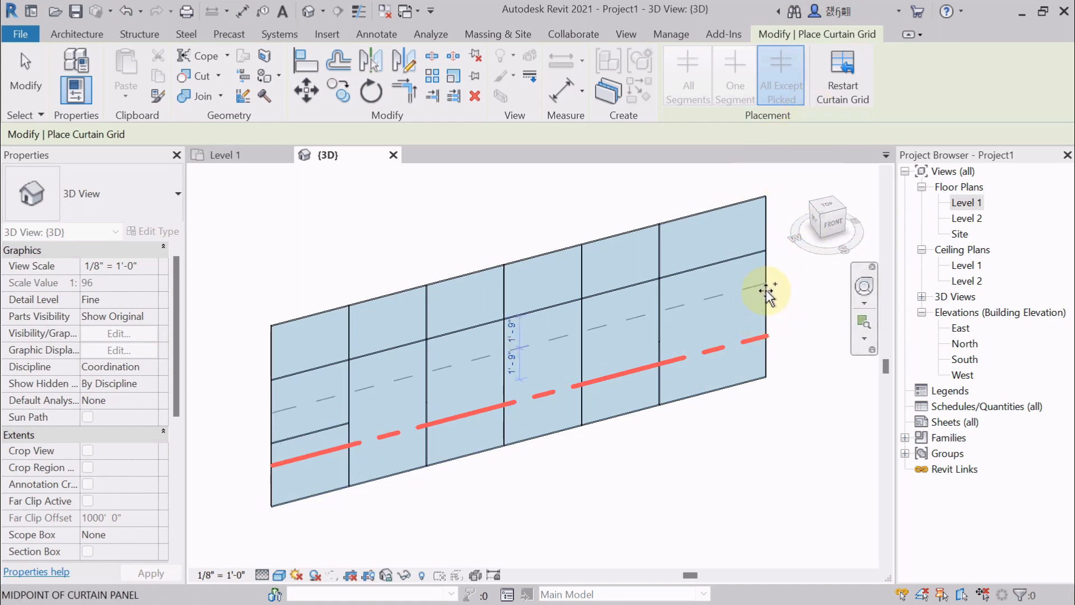
{"action": "key", "text": "Escape"}
Examine which lower panels are divided by the interrupted horizontal grid line and where its segments are excluded
{"action": "scroll", "coordinate": [520, 439], "scroll_direction": "up", "scroll_amount": 1}
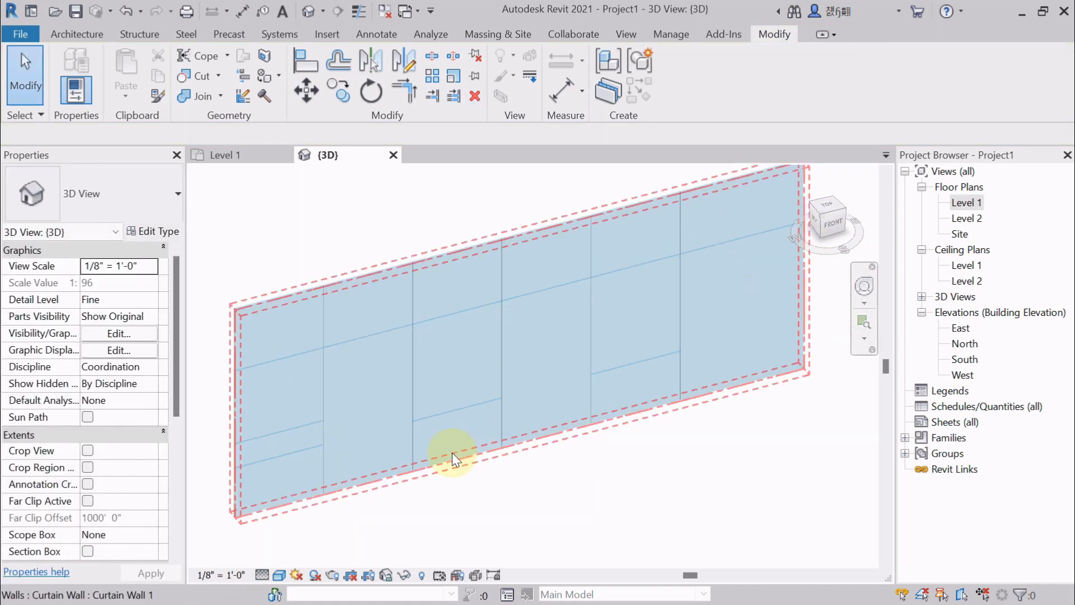
{"action": "scroll", "coordinate": [451, 453], "scroll_direction": "up", "scroll_amount": 1}
{"action": "scroll", "coordinate": [243, 464], "scroll_direction": "up", "scroll_amount": 1}
{"action": "scroll", "coordinate": [593, 384], "scroll_direction": "down", "scroll_amount": 2}
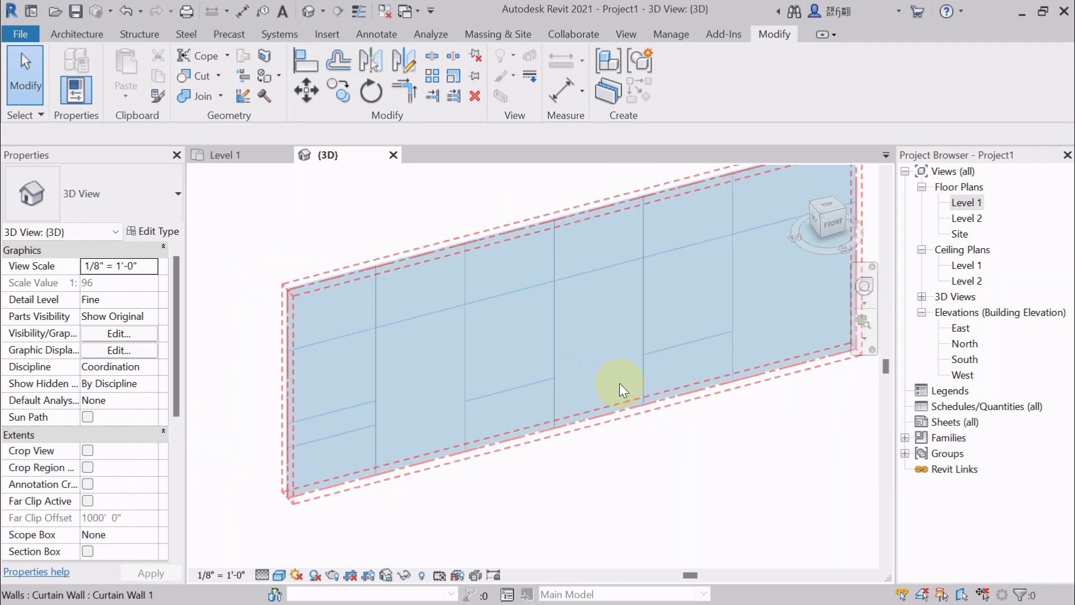
{"action": "scroll", "coordinate": [644, 414], "scroll_direction": "down", "scroll_amount": 1}
{"action": "left_click", "coordinate": [708, 439]}
{"action": "left_click", "coordinate": [362, 438]}
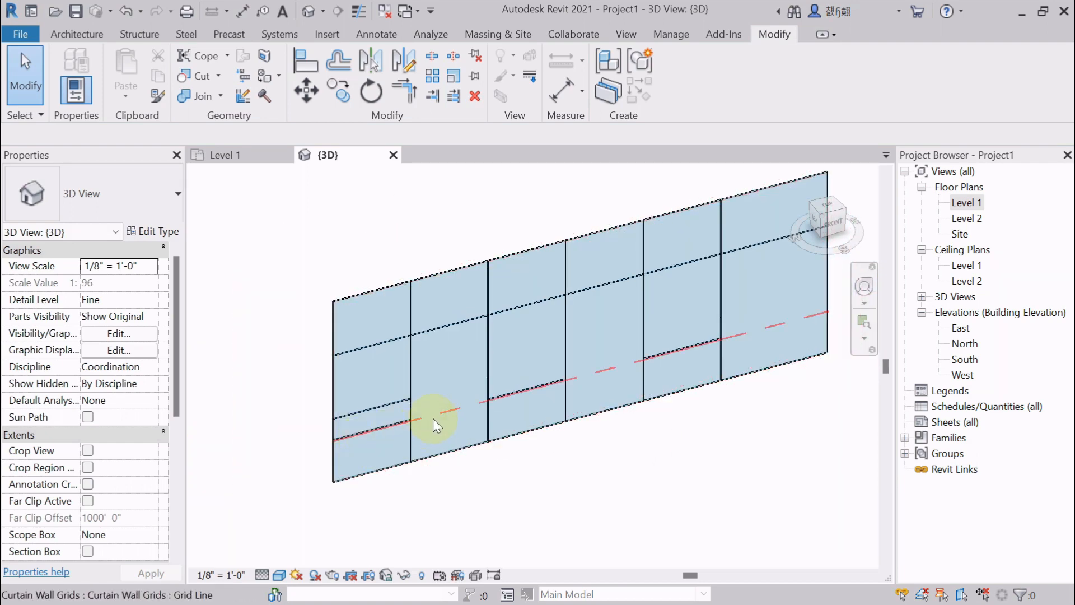
{"action": "middle_click_drag", "start_coordinate": [432, 418], "coordinate": [401, 427]}
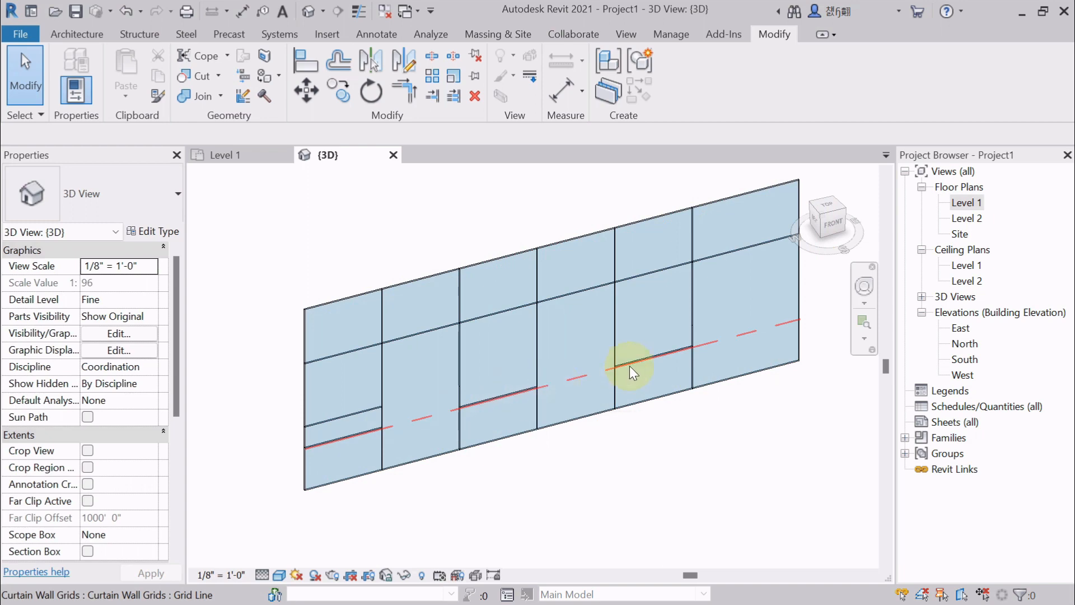
Delete the interrupted horizontal grid line and the single-segment grid line in the leftmost lower panel
{"action": "left_click", "coordinate": [342, 436]}
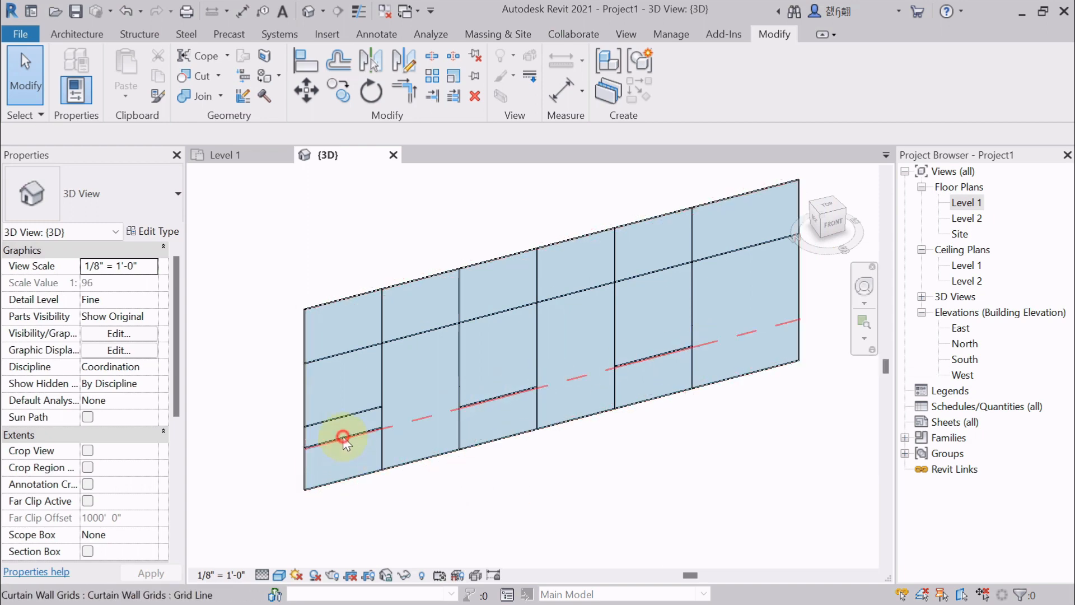
{"action": "key", "text": "Delete"}
{"action": "left_click", "coordinate": [342, 415]}
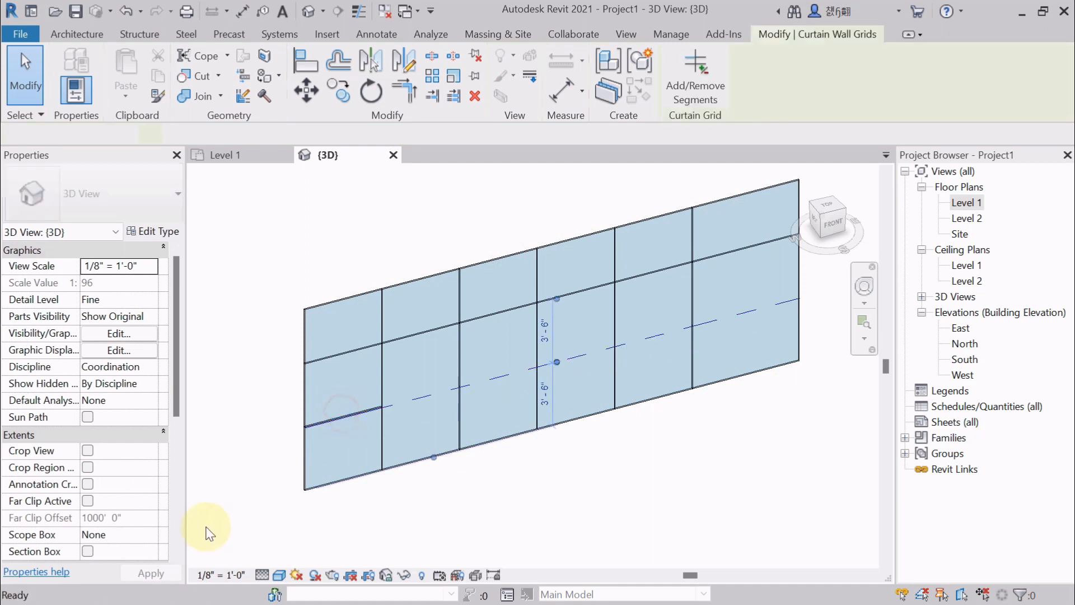
{"action": "key", "text": "Delete"}
{"action": "middle_click_drag", "start_coordinate": [242, 411], "coordinate": [235, 391]}
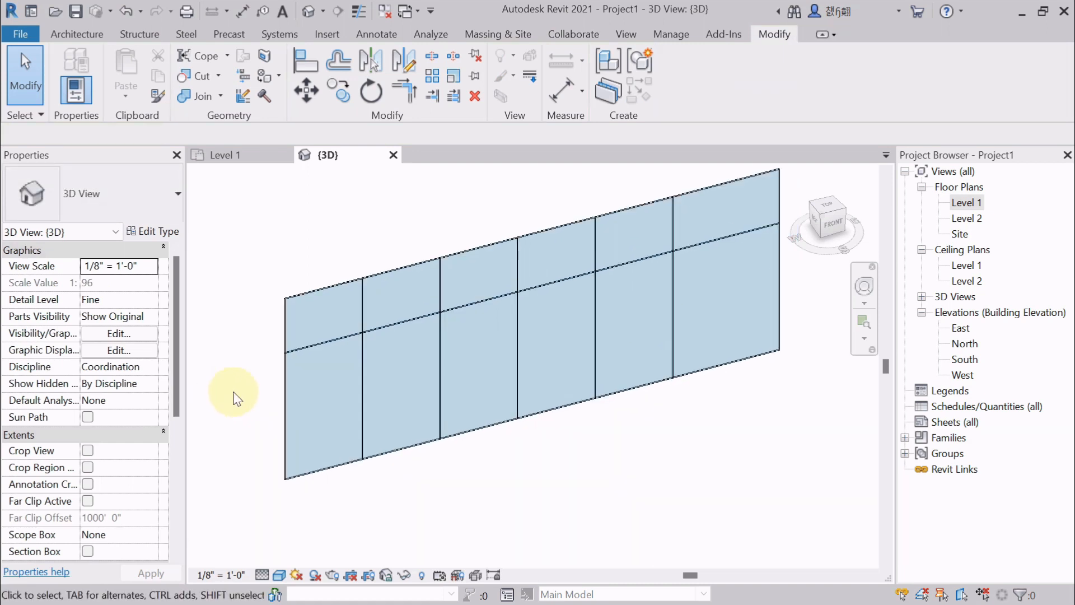
Examine the curtain wall's outer edges and its first vertical grid line as possible mullion locations
{"action": "left_click", "coordinate": [308, 335]}
{"action": "left_click", "coordinate": [230, 463]}
{"action": "middle_click_drag", "start_coordinate": [235, 391], "coordinate": [219, 406]}
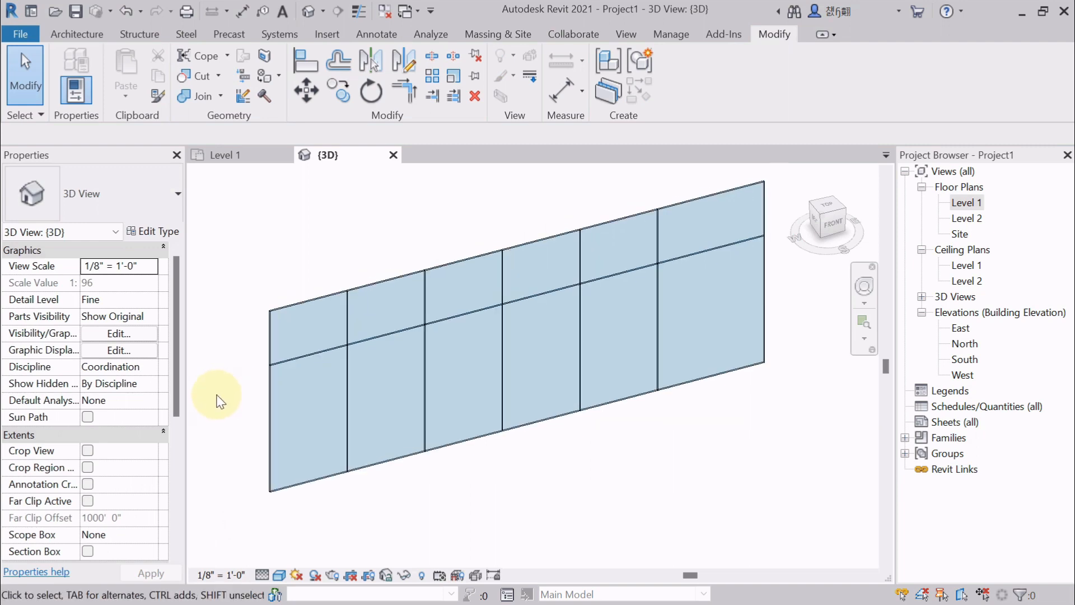
{"action": "left_click", "coordinate": [289, 302]}
{"action": "scroll", "coordinate": [267, 303], "scroll_direction": "up", "scroll_amount": 3}
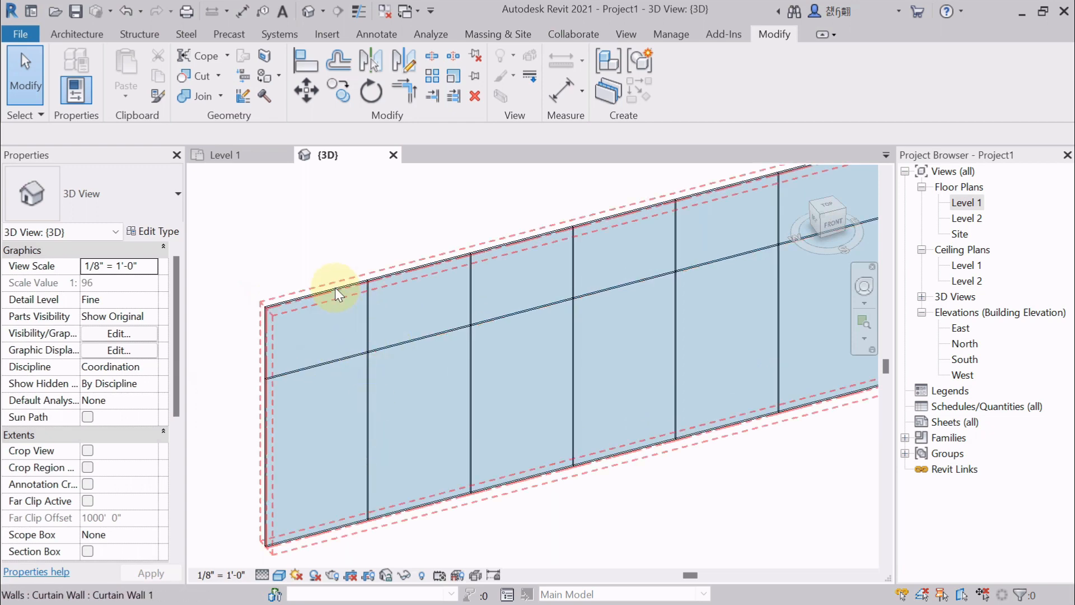
{"action": "scroll", "coordinate": [334, 288], "scroll_direction": "down", "scroll_amount": 1}
{"action": "middle_click_drag", "start_coordinate": [447, 257], "coordinate": [441, 264]}
{"action": "scroll", "coordinate": [393, 260], "scroll_direction": "up", "scroll_amount": 1}
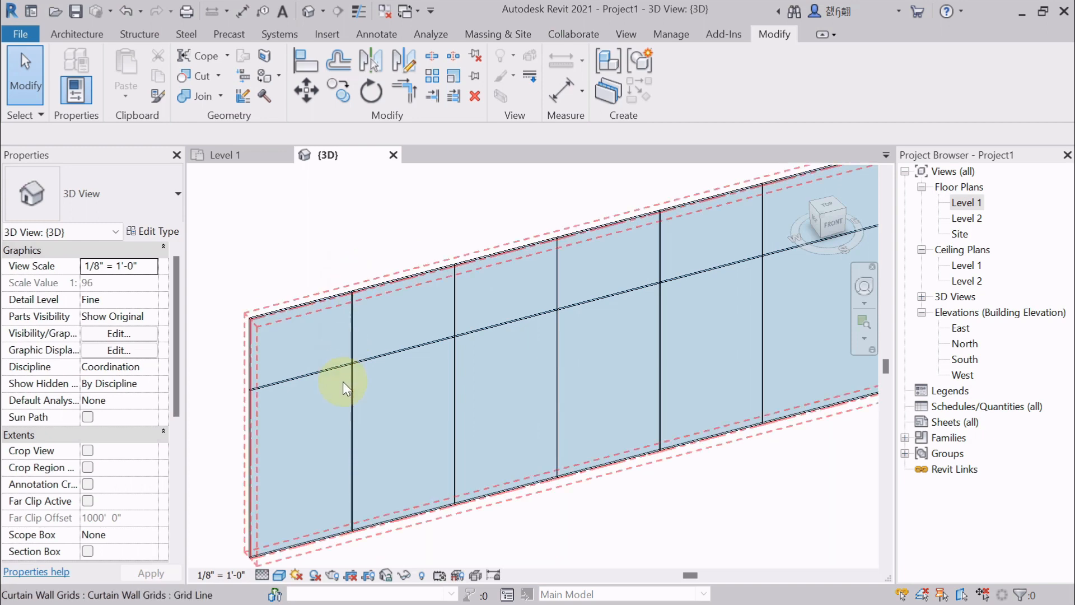
{"action": "left_click", "coordinate": [354, 294]}
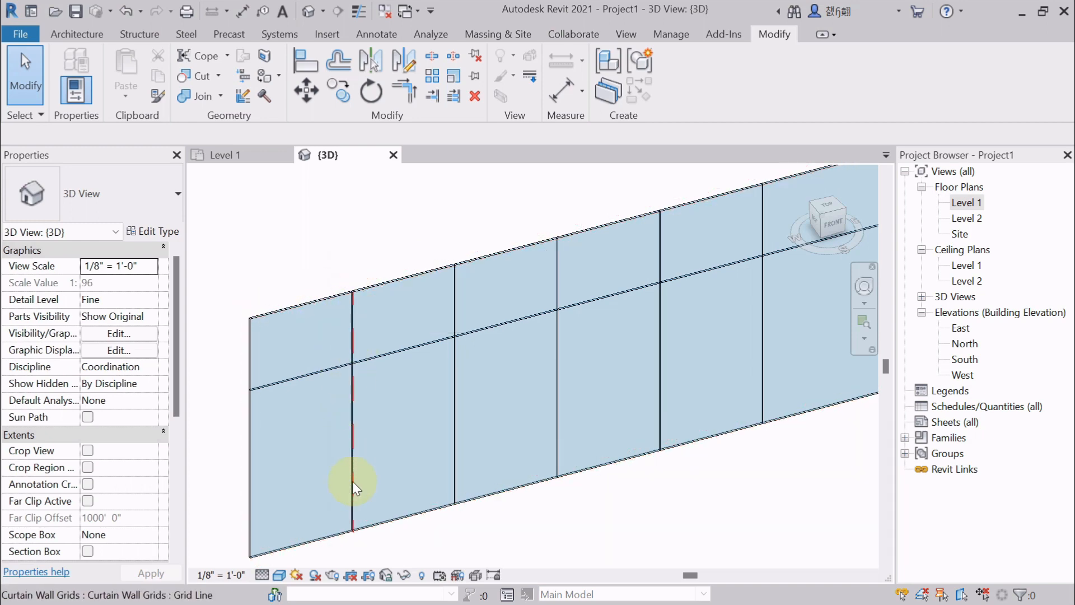
{"action": "scroll", "coordinate": [346, 351], "scroll_direction": "down", "scroll_amount": 1}
{"action": "left_click", "coordinate": [354, 252]}
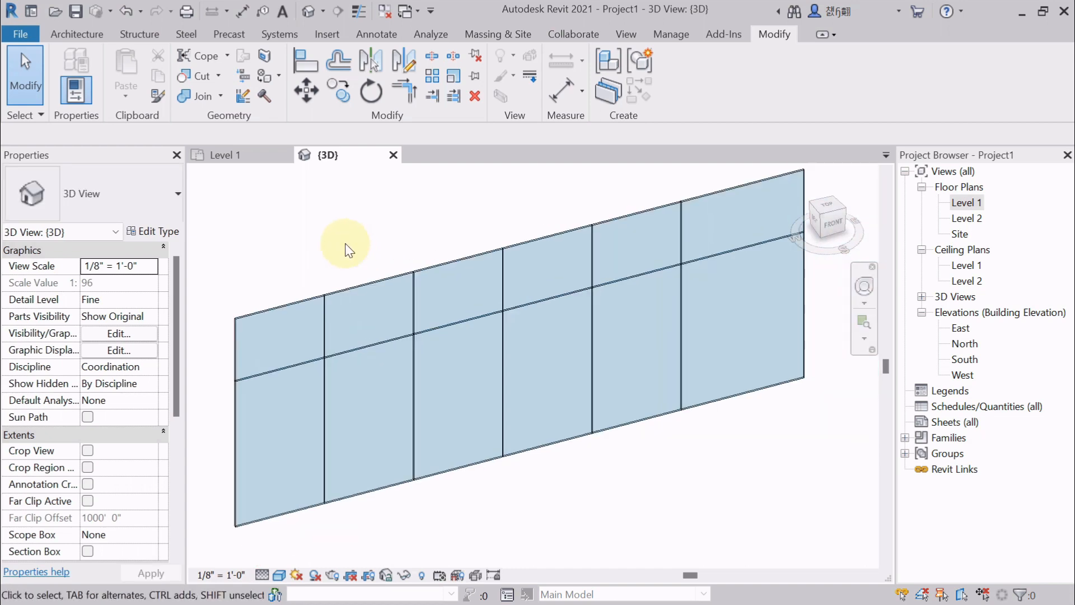
Start the Mullion command with Grid Line placement and choose the Rectangular Mullion type 2.5" x 5" rectangular
{"action": "left_click", "coordinate": [85, 39]}
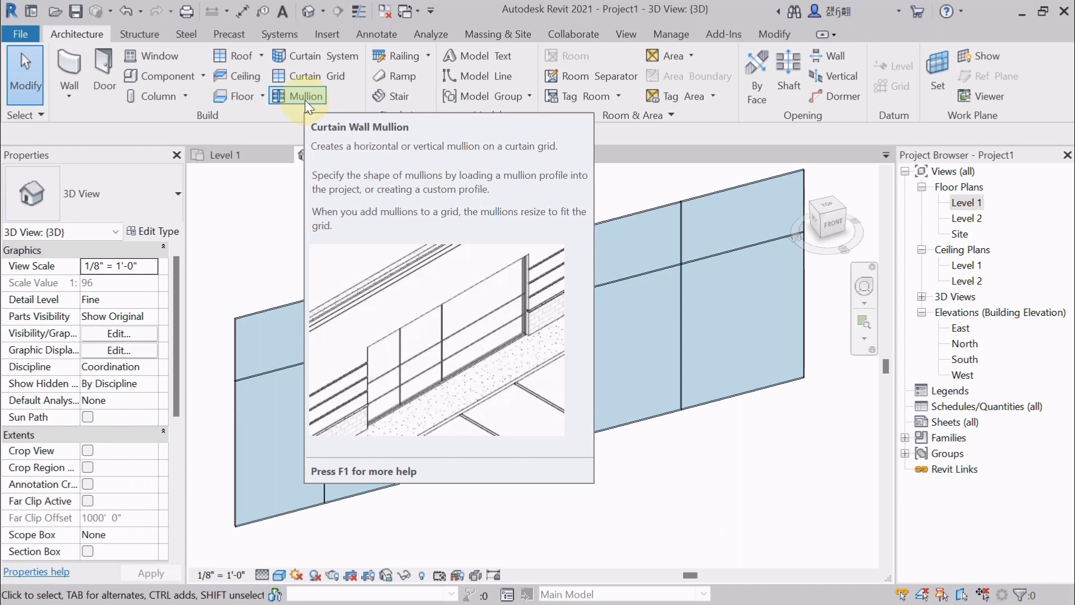
{"action": "left_click", "coordinate": [305, 99]}
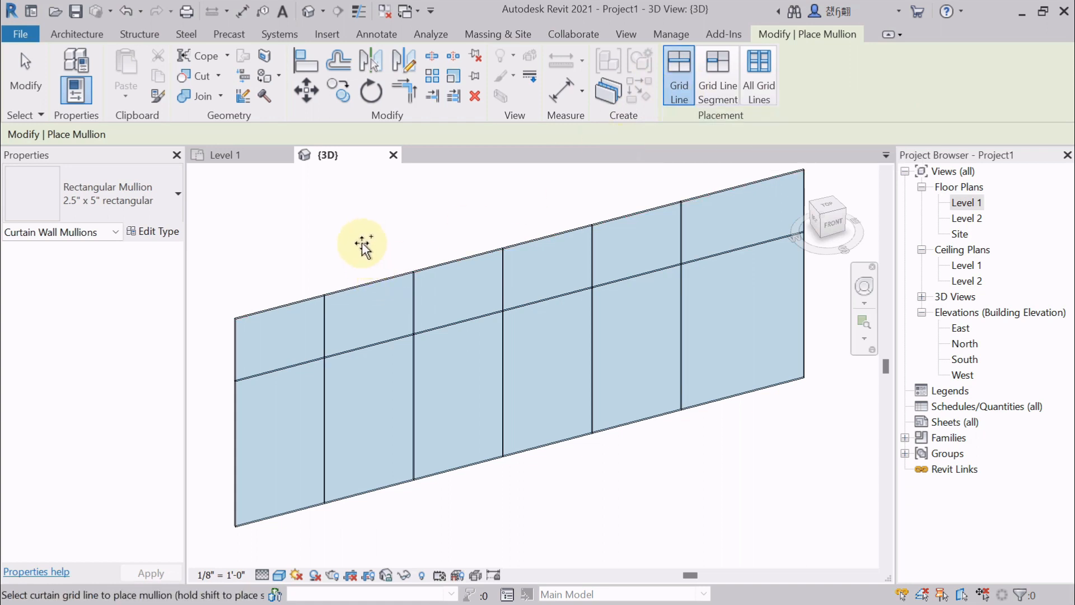
{"action": "middle_click_drag", "start_coordinate": [362, 245], "coordinate": [357, 257]}
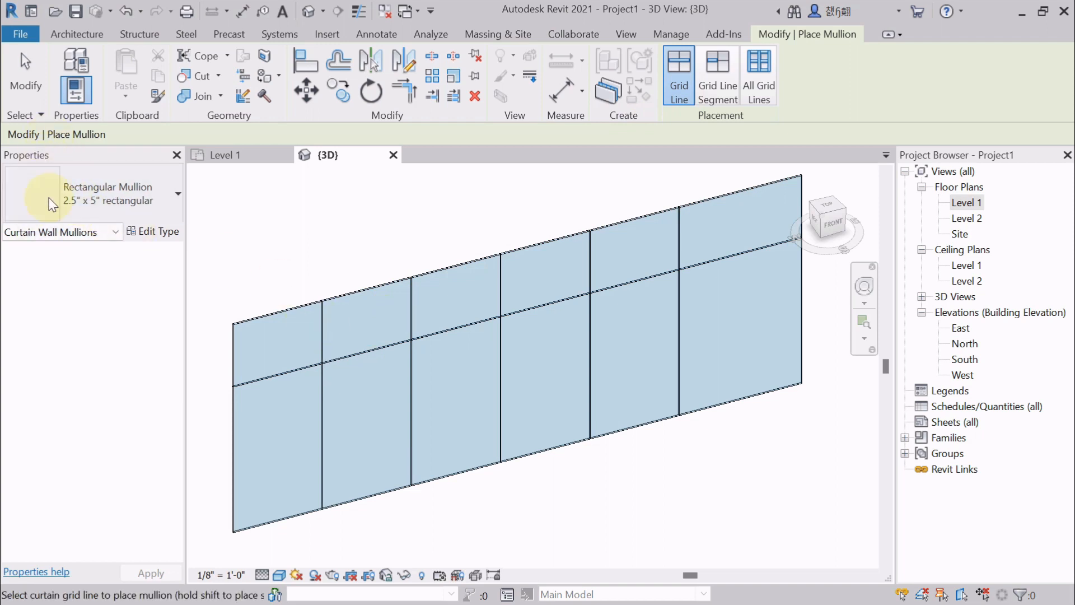
{"action": "left_click", "coordinate": [137, 200]}
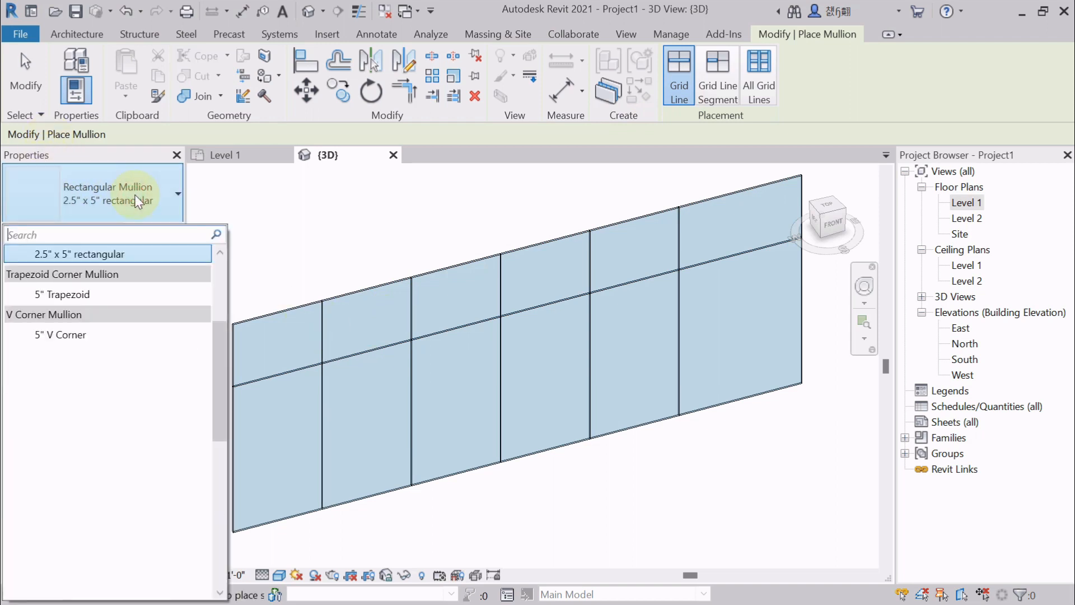
{"action": "scroll", "coordinate": [76, 295], "scroll_direction": "up", "scroll_amount": 2}
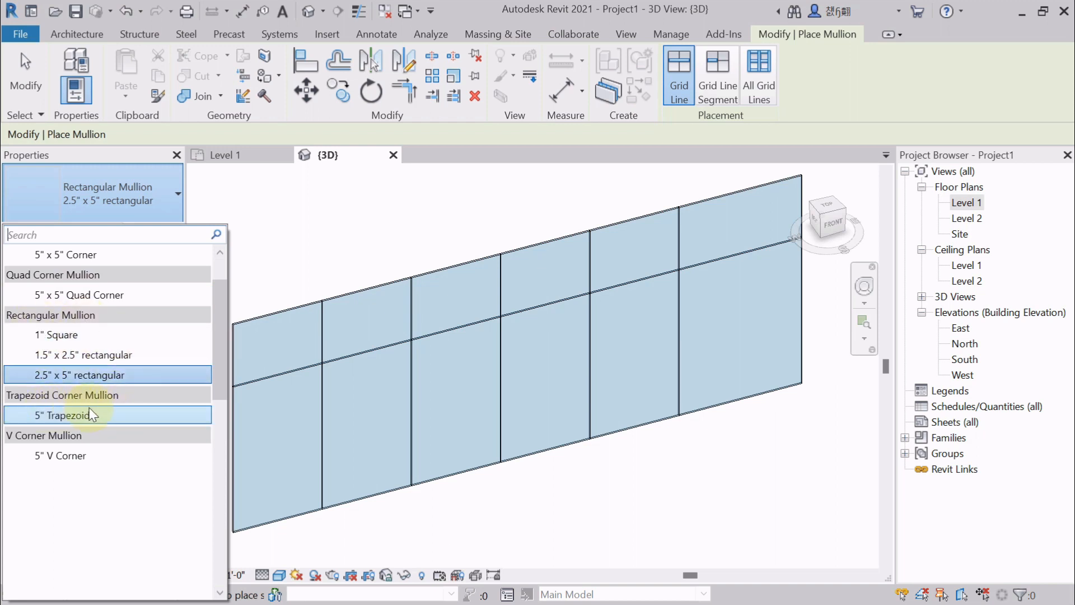
{"action": "scroll", "coordinate": [71, 448], "scroll_direction": "up", "scroll_amount": 2}
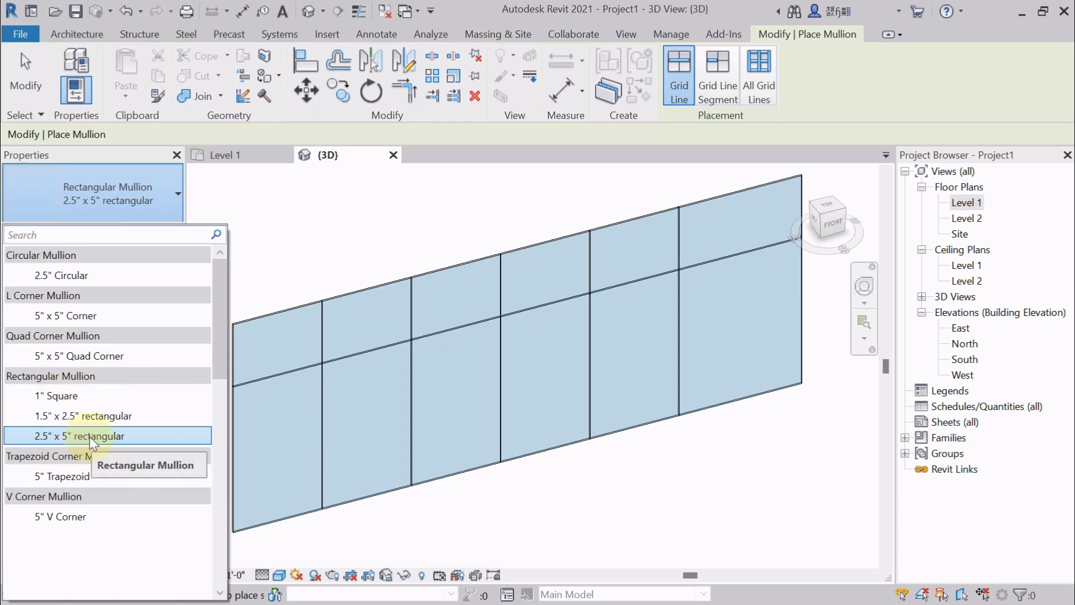
{"action": "left_click", "coordinate": [42, 436]}
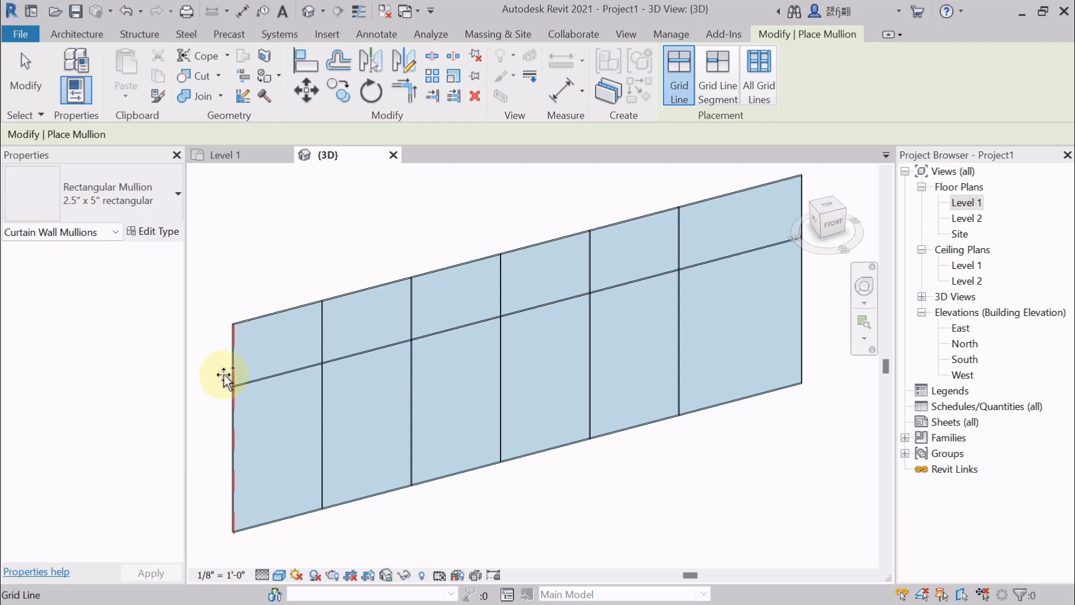
Place a mullion along the first interior vertical grid line from the left and inspect it close up
{"action": "left_click", "coordinate": [325, 324]}
{"action": "scroll", "coordinate": [336, 516], "scroll_direction": "up", "scroll_amount": 1}
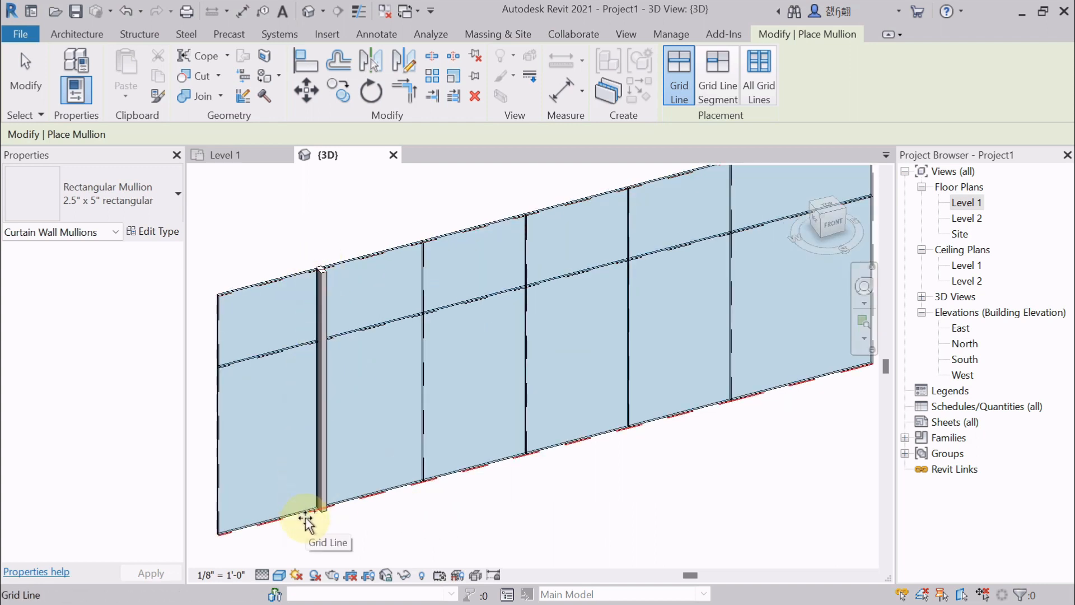
{"action": "scroll", "coordinate": [352, 355], "scroll_direction": "up", "scroll_amount": 4}
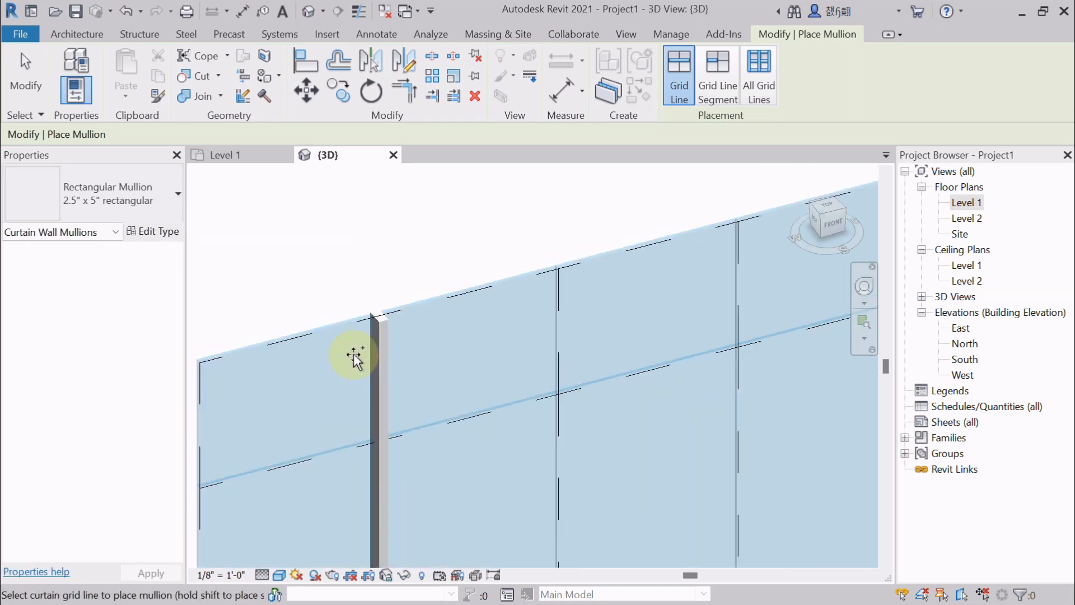
{"action": "scroll", "coordinate": [353, 355], "scroll_direction": "down", "scroll_amount": 3}
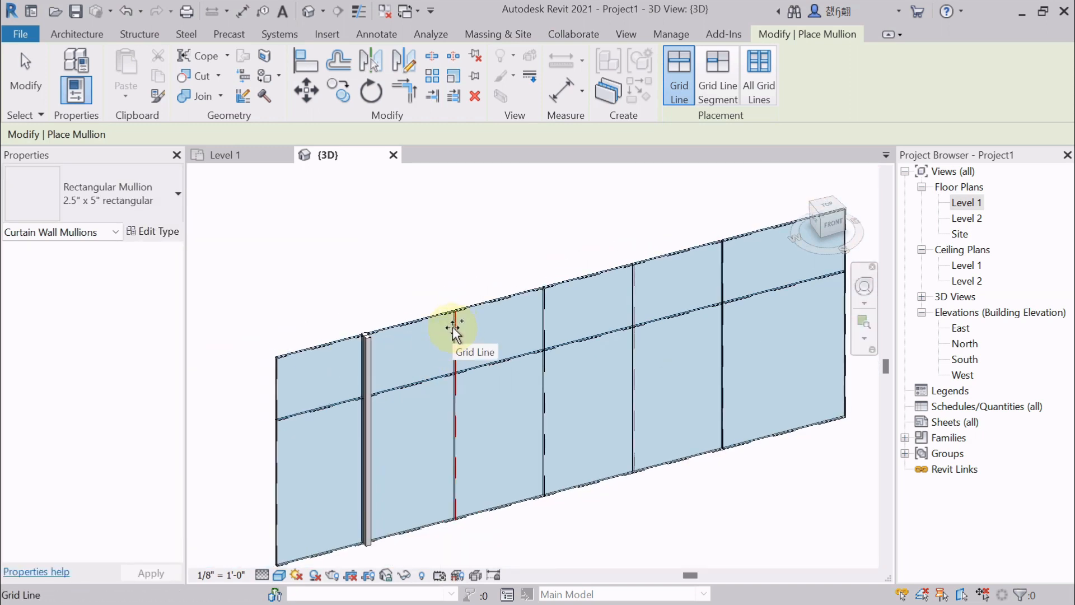
Place mullions along the remaining four interior vertical grid lines of the curtain wall
{"action": "left_click", "coordinate": [454, 324]}
{"action": "left_click", "coordinate": [542, 305]}
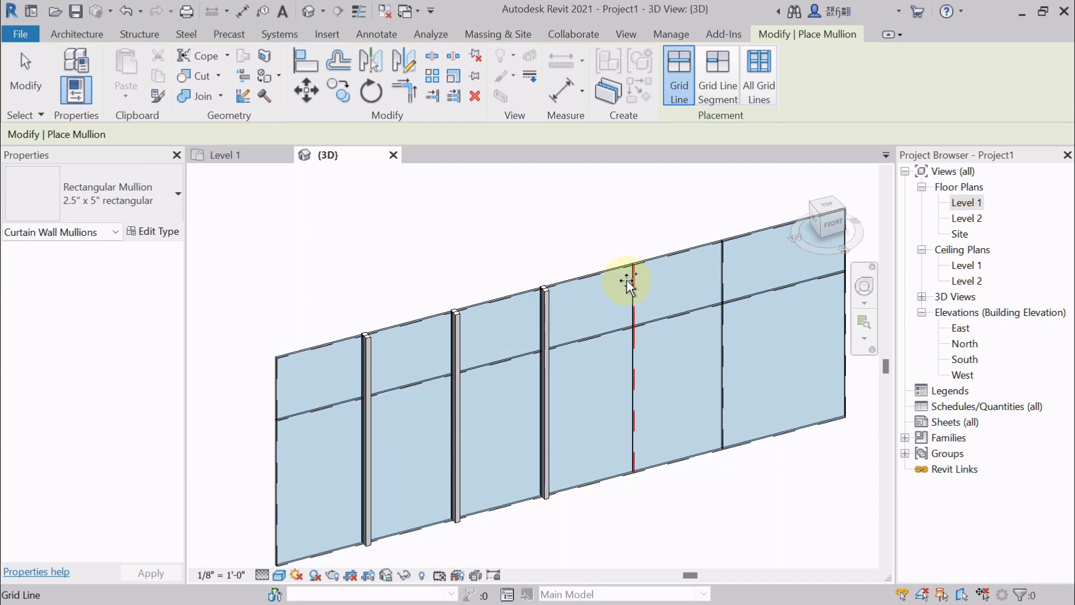
{"action": "left_click", "coordinate": [631, 282]}
{"action": "left_click", "coordinate": [723, 267]}
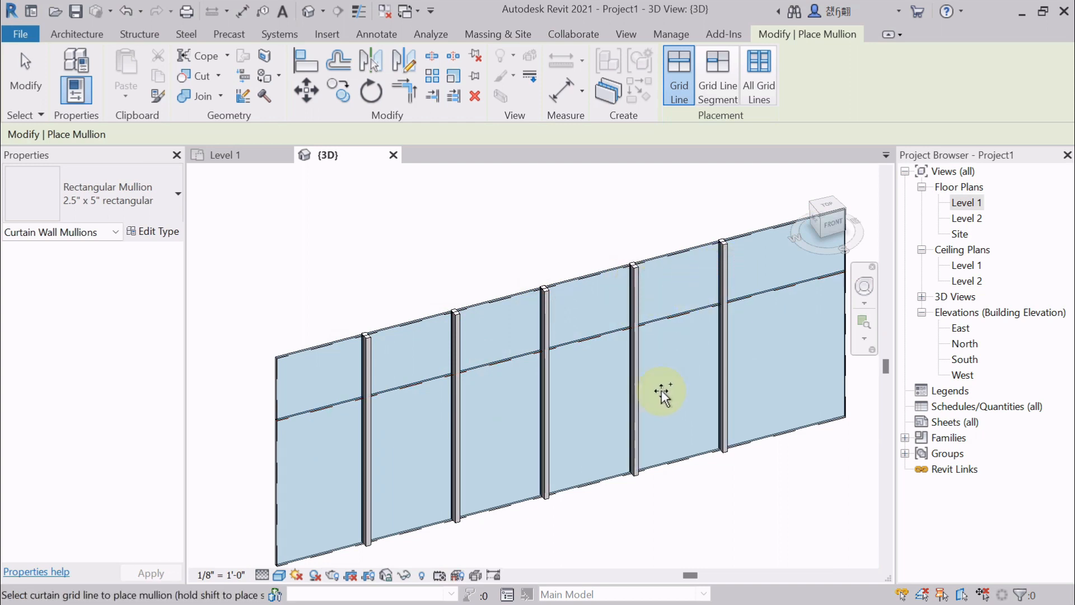
{"action": "middle_click_drag", "start_coordinate": [662, 394], "coordinate": [631, 406]}
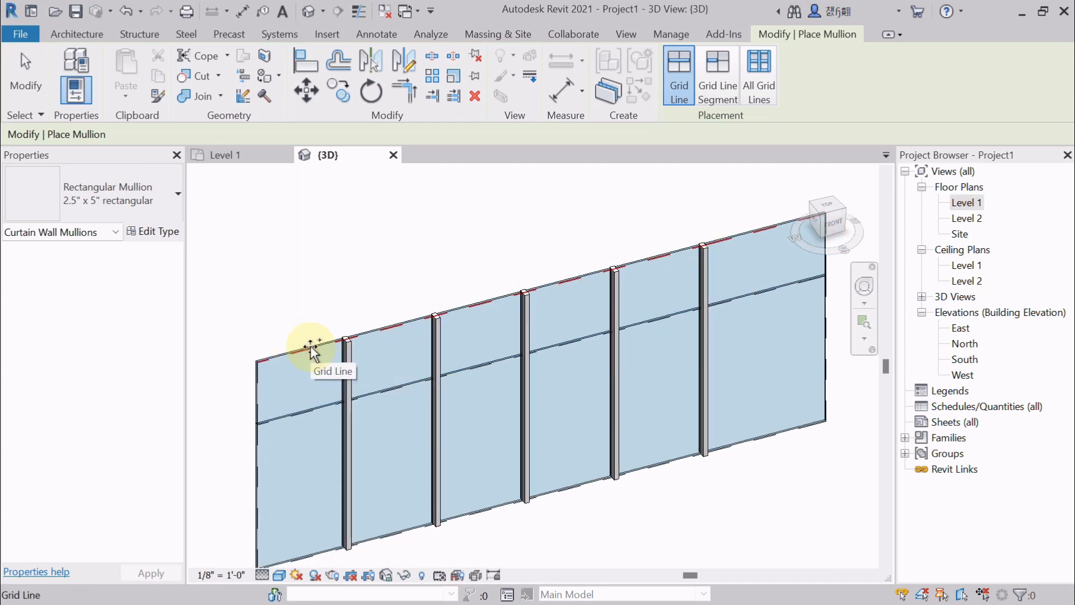
Place mullions along the curtain wall's top edge and along its horizontal grid line
{"action": "left_click", "coordinate": [310, 345]}
{"action": "middle_click_drag", "start_coordinate": [290, 425], "coordinate": [276, 399]}
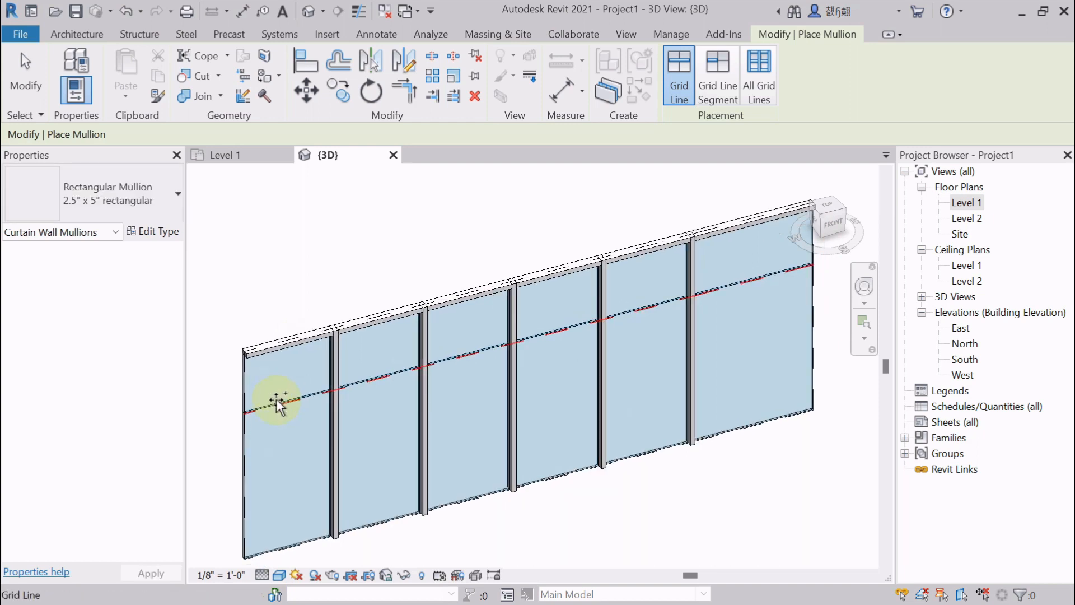
{"action": "left_click", "coordinate": [275, 400]}
{"action": "middle_click_drag", "start_coordinate": [240, 504], "coordinate": [259, 487]}
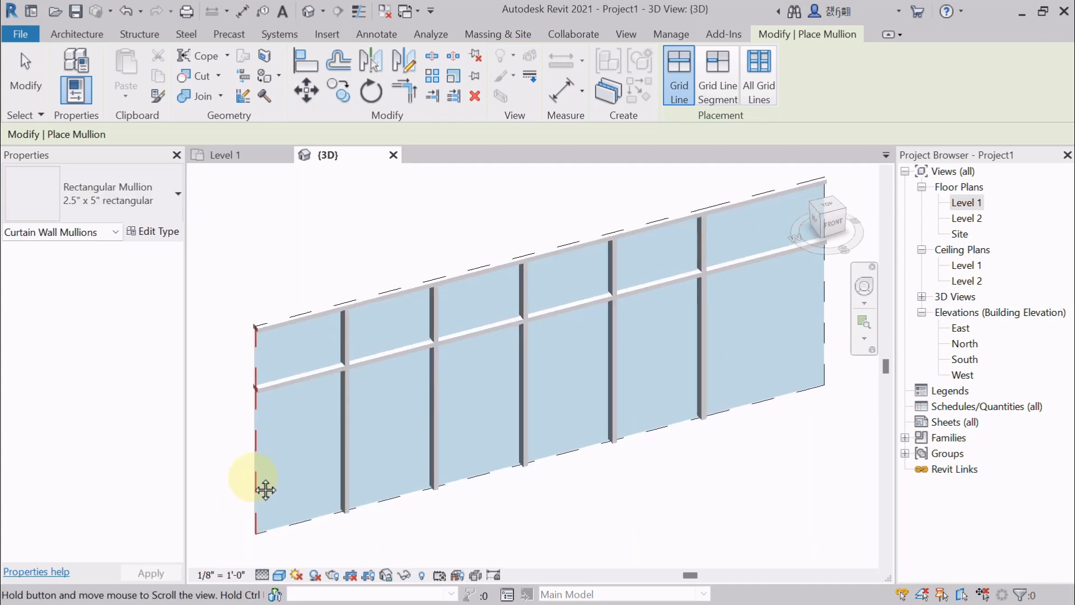
Place mullions along the left, bottom and right edges of the curtain wall and end the Mullion command
{"action": "left_click", "coordinate": [252, 451]}
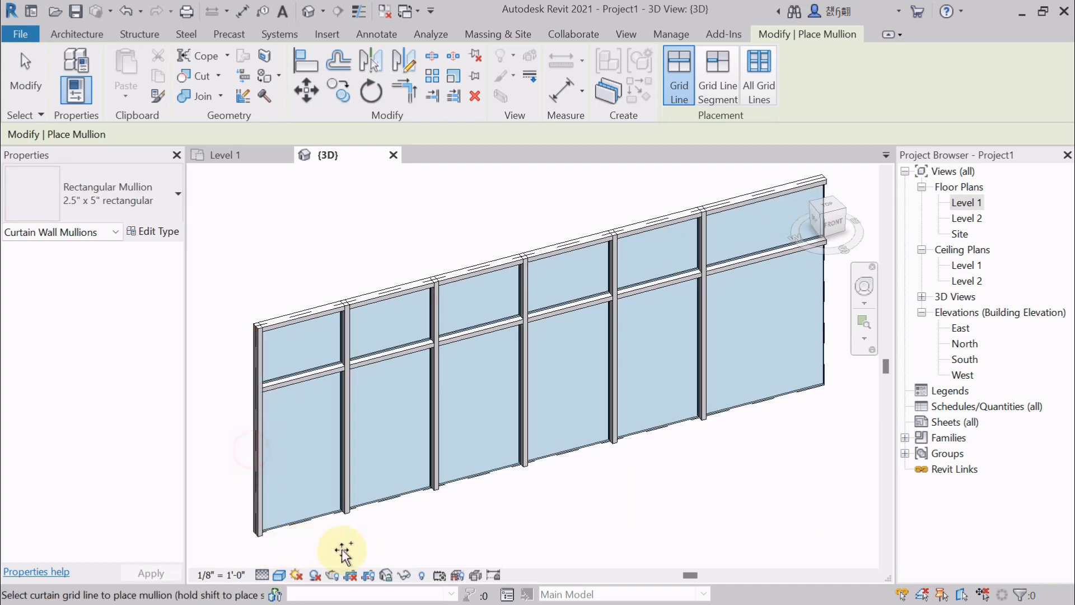
{"action": "left_click", "coordinate": [389, 497]}
{"action": "scroll", "coordinate": [391, 497], "scroll_direction": "down", "scroll_amount": 1}
{"action": "left_click", "coordinate": [775, 304]}
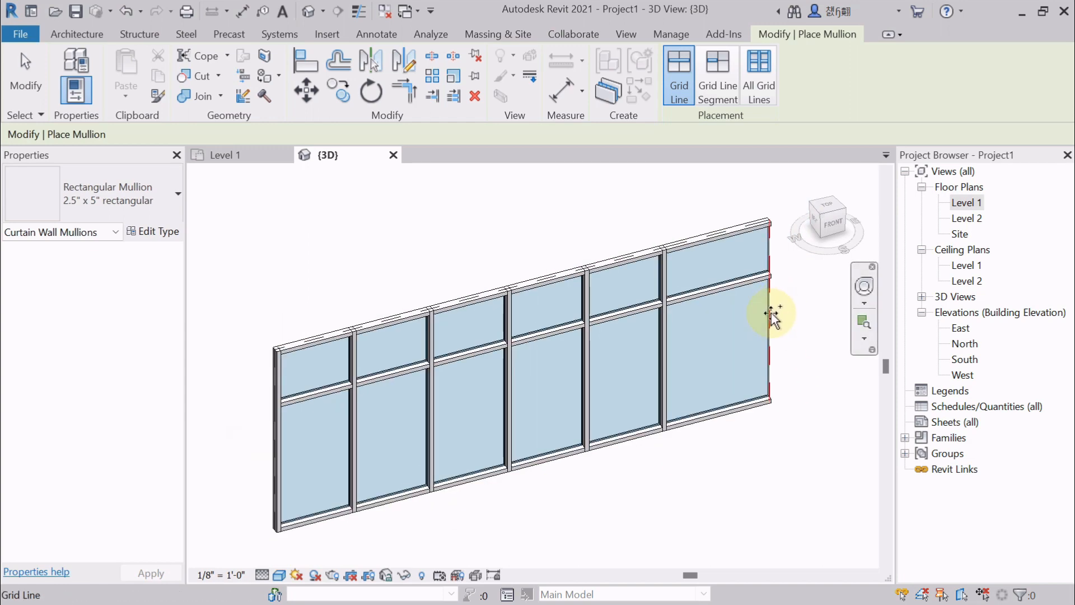
{"action": "left_click", "coordinate": [771, 312]}
{"action": "key", "text": "Escape"}
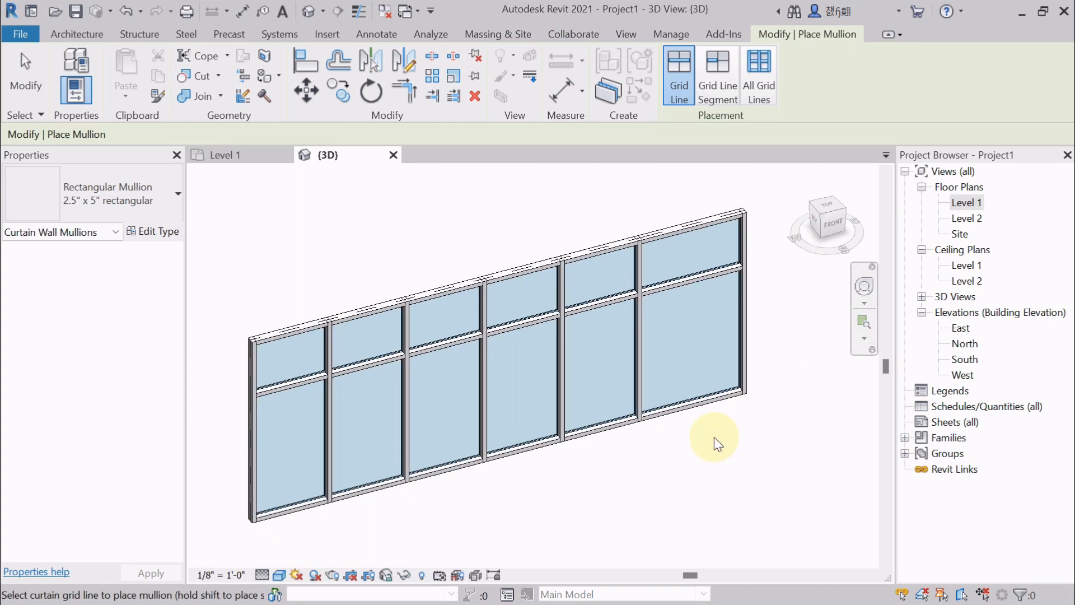
{"action": "scroll", "coordinate": [713, 439], "scroll_direction": "up", "scroll_amount": 1}
{"action": "key", "text": "Escape"}
{"action": "scroll", "coordinate": [343, 305], "scroll_direction": "up", "scroll_amount": 1}
{"action": "scroll", "coordinate": [384, 305], "scroll_direction": "down", "scroll_amount": 2}
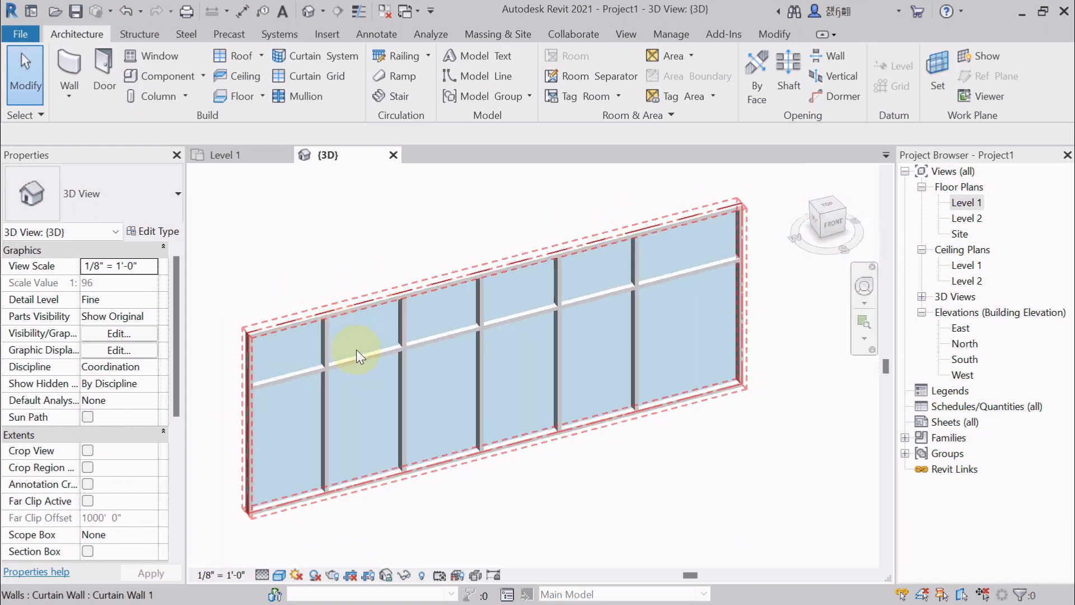
{"action": "middle_click_drag", "start_coordinate": [508, 503], "coordinate": [508, 503]}
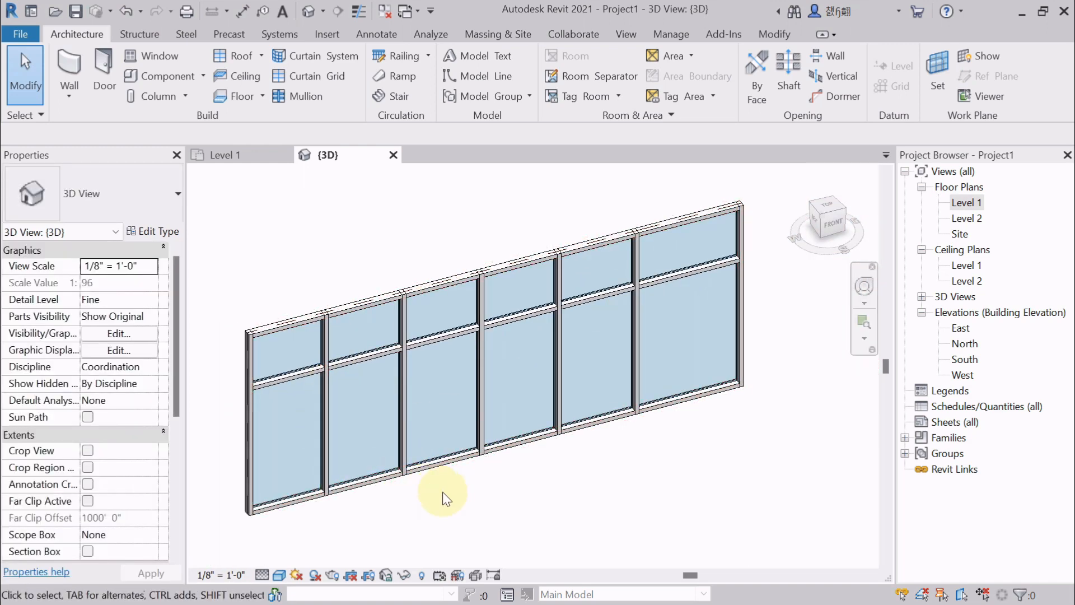
Undo the edge and horizontal mullions and place a 2.5" Circular mullion along the horizontal grid line, inspecting it close up
{"action": "scroll", "coordinate": [444, 491], "scroll_direction": "up", "scroll_amount": 1}
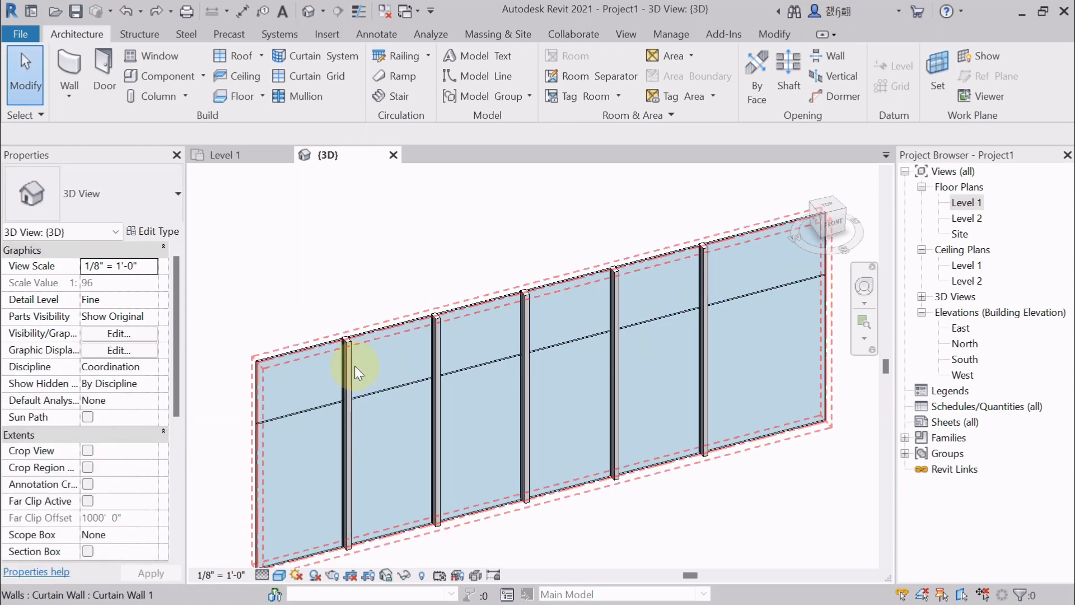
{"action": "middle_click_drag", "start_coordinate": [372, 253], "coordinate": [358, 287]}
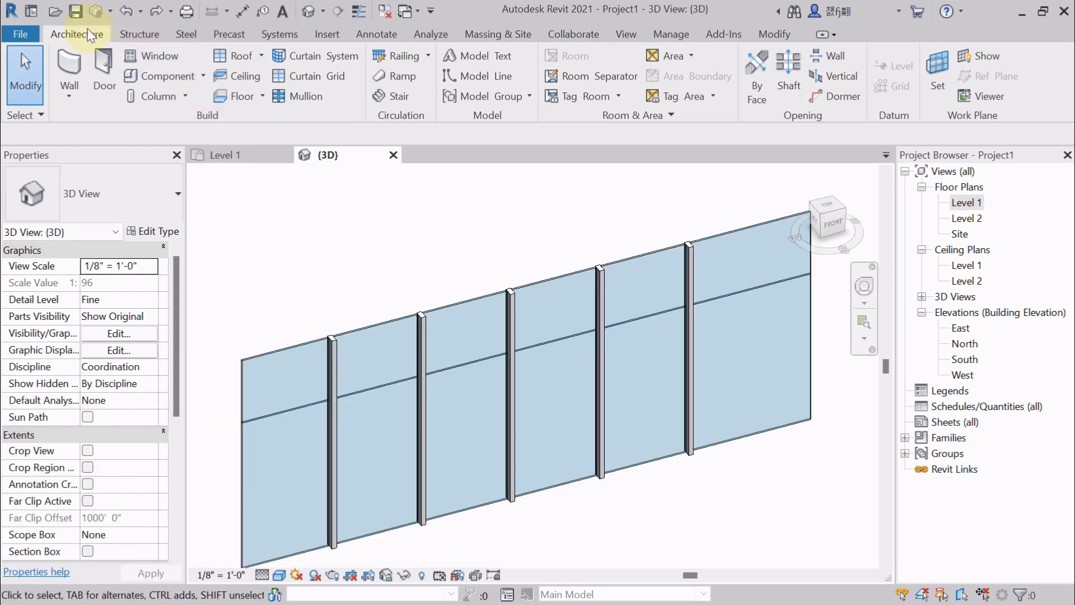
{"action": "left_click", "coordinate": [307, 93]}
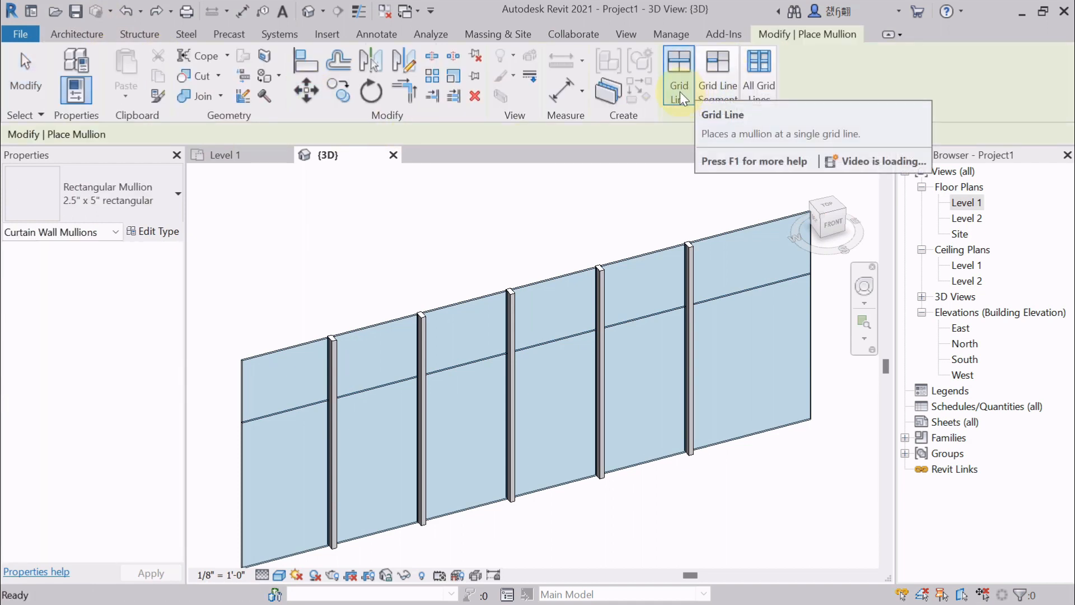
{"action": "left_click", "coordinate": [86, 195]}
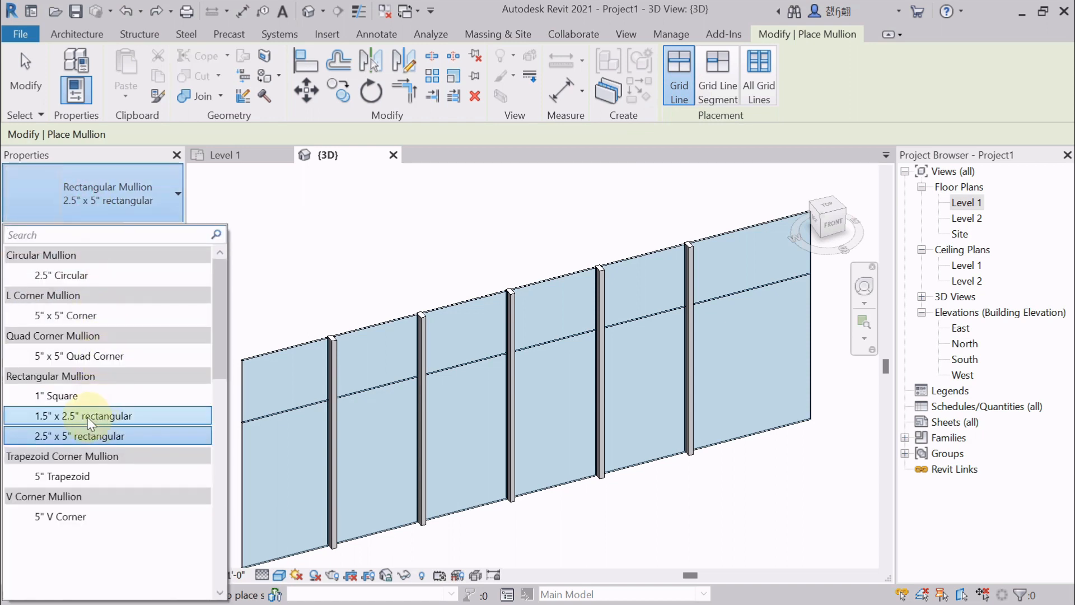
{"action": "left_click", "coordinate": [62, 276]}
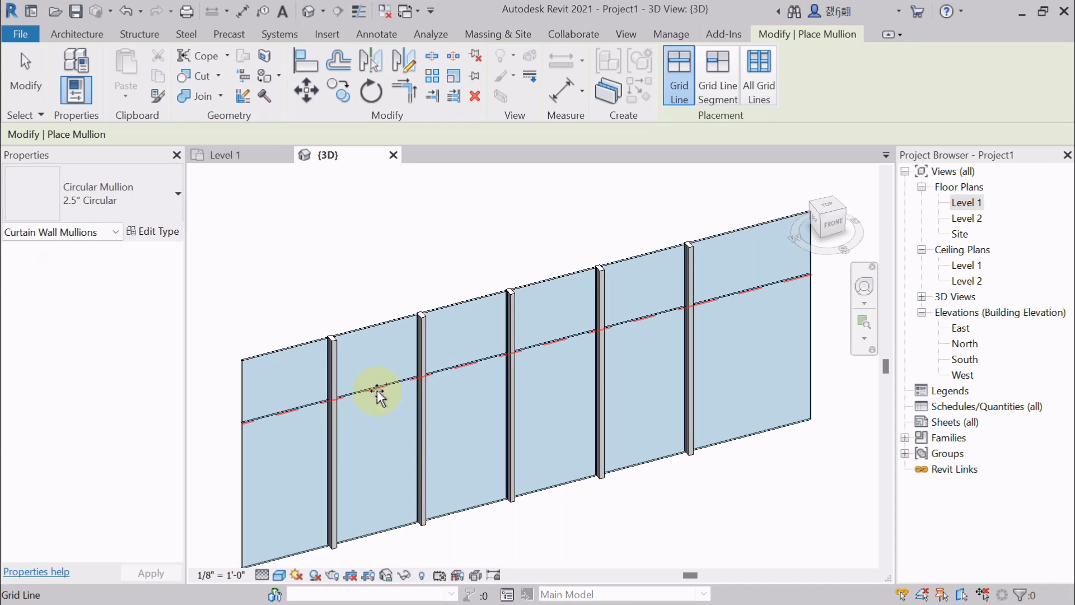
{"action": "left_click", "coordinate": [379, 393]}
{"action": "key", "text": "Escape"}
{"action": "key", "text": "Escape"}
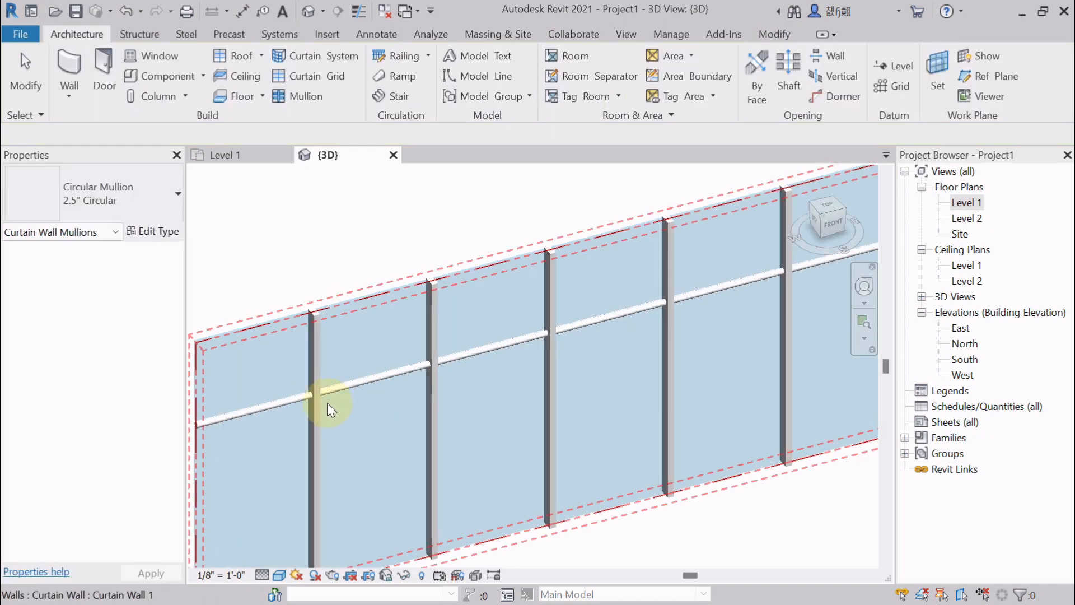
{"action": "scroll", "coordinate": [327, 402], "scroll_direction": "up", "scroll_amount": 8}
{"action": "scroll", "coordinate": [308, 417], "scroll_direction": "down", "scroll_amount": 8}
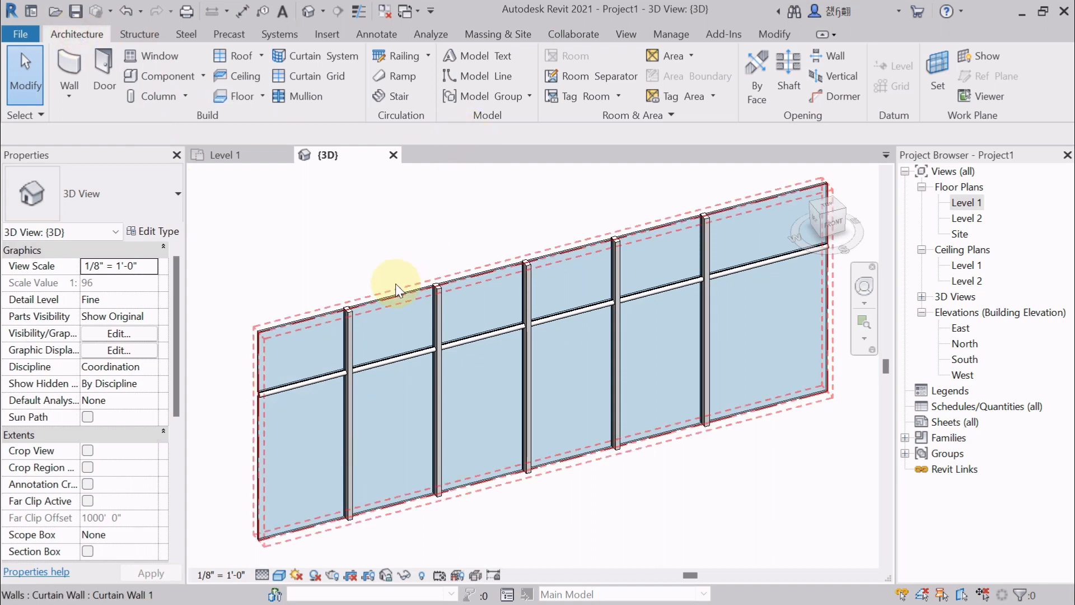
Place a 2.5" Circular mullion on only the first top-edge segment from the left, using Grid Line Segment placement
{"action": "middle_click_drag", "start_coordinate": [384, 327], "coordinate": [372, 346]}
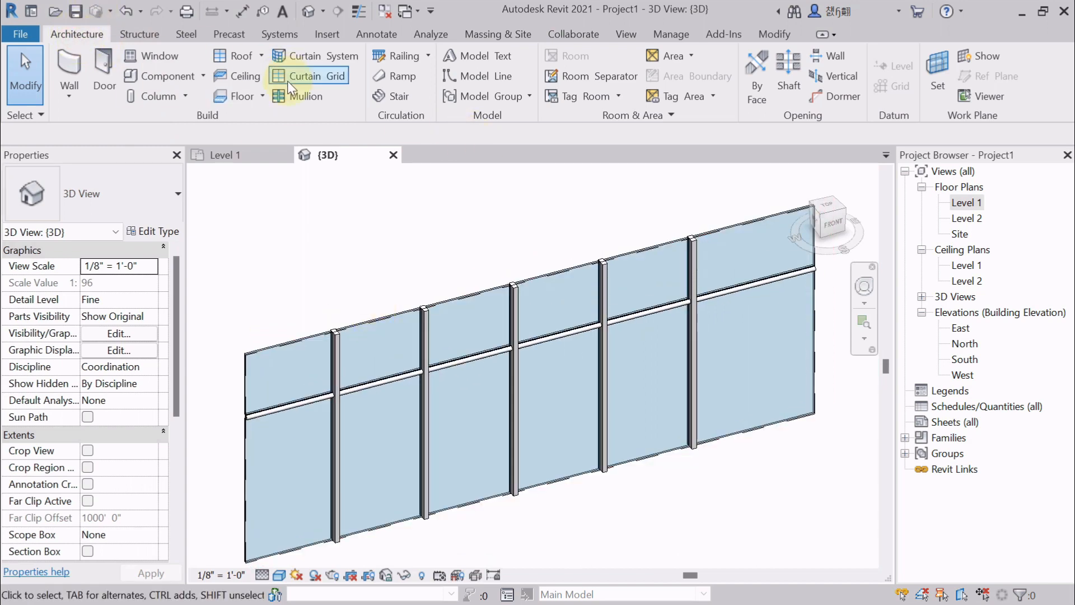
{"action": "left_click", "coordinate": [297, 97]}
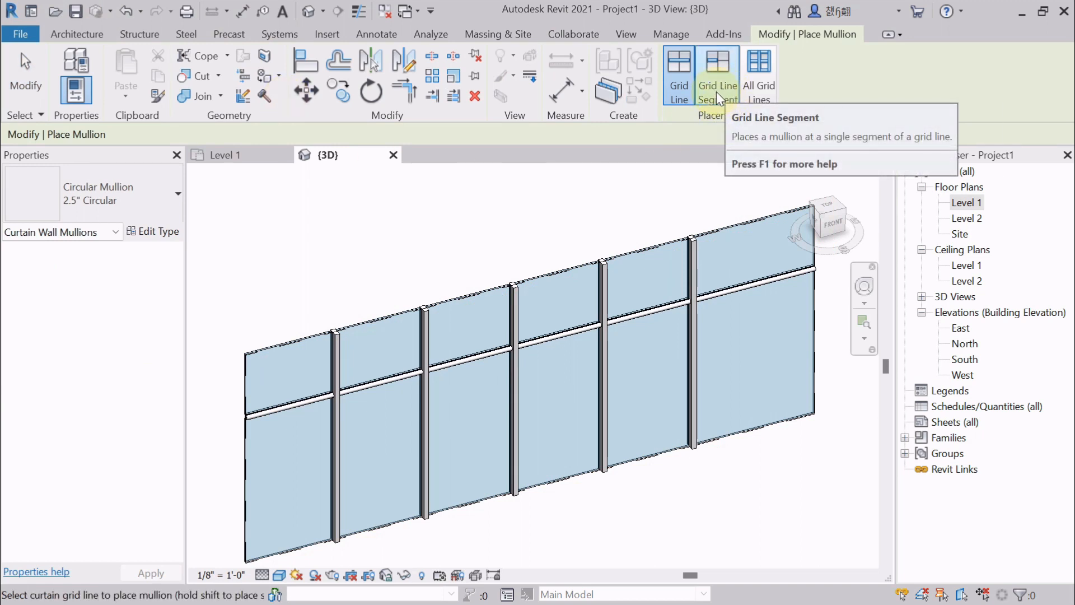
{"action": "middle_click_drag", "start_coordinate": [447, 261], "coordinate": [445, 256]}
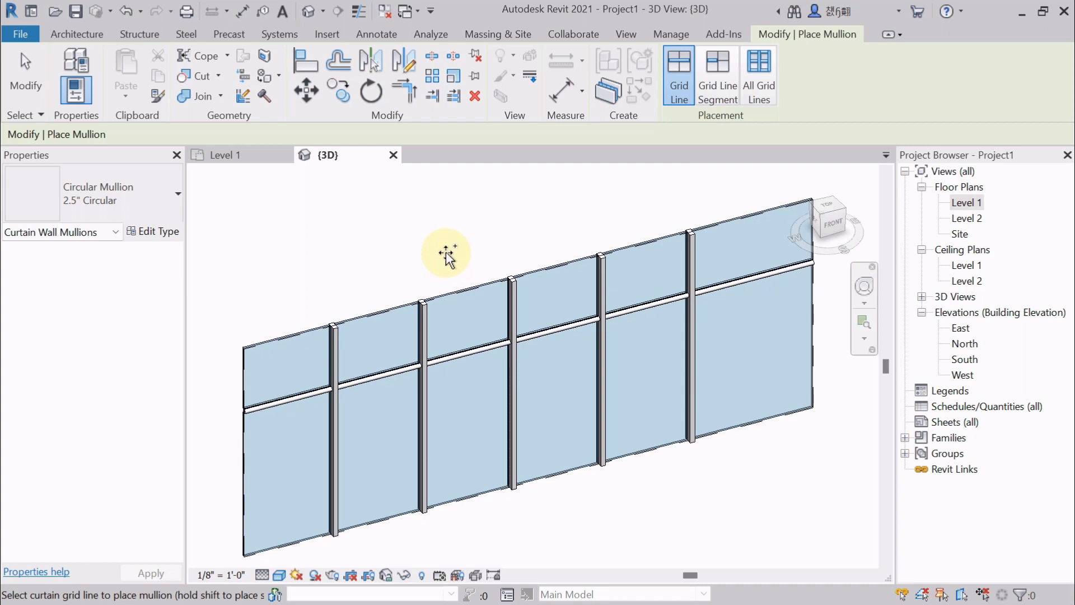
{"action": "left_click", "coordinate": [723, 95]}
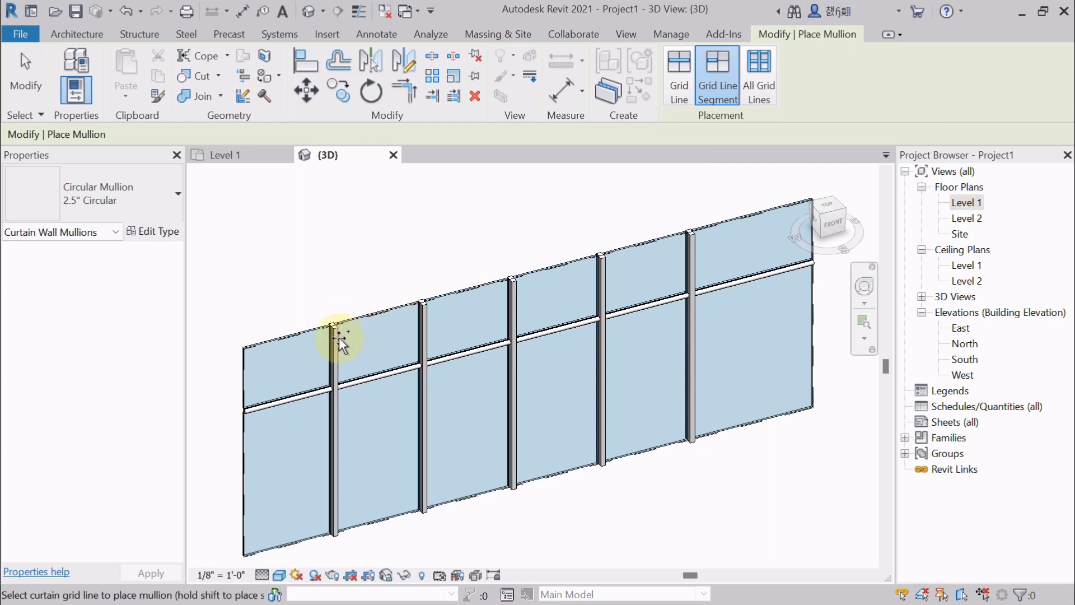
{"action": "left_click", "coordinate": [293, 338]}
{"action": "scroll", "coordinate": [263, 379], "scroll_direction": "up", "scroll_amount": 4}
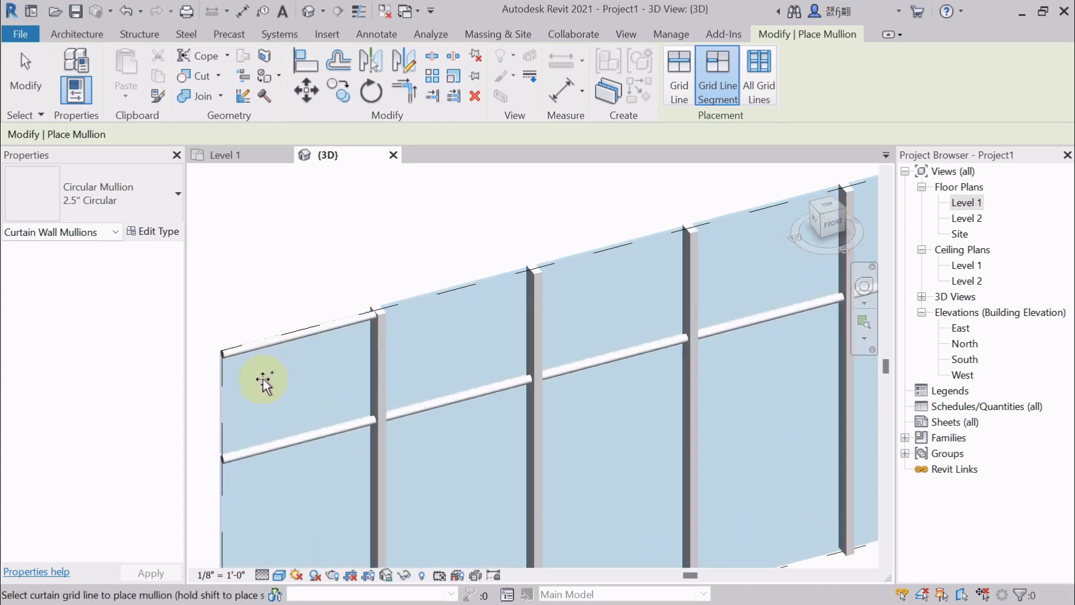
{"action": "scroll", "coordinate": [258, 375], "scroll_direction": "up", "scroll_amount": 2}
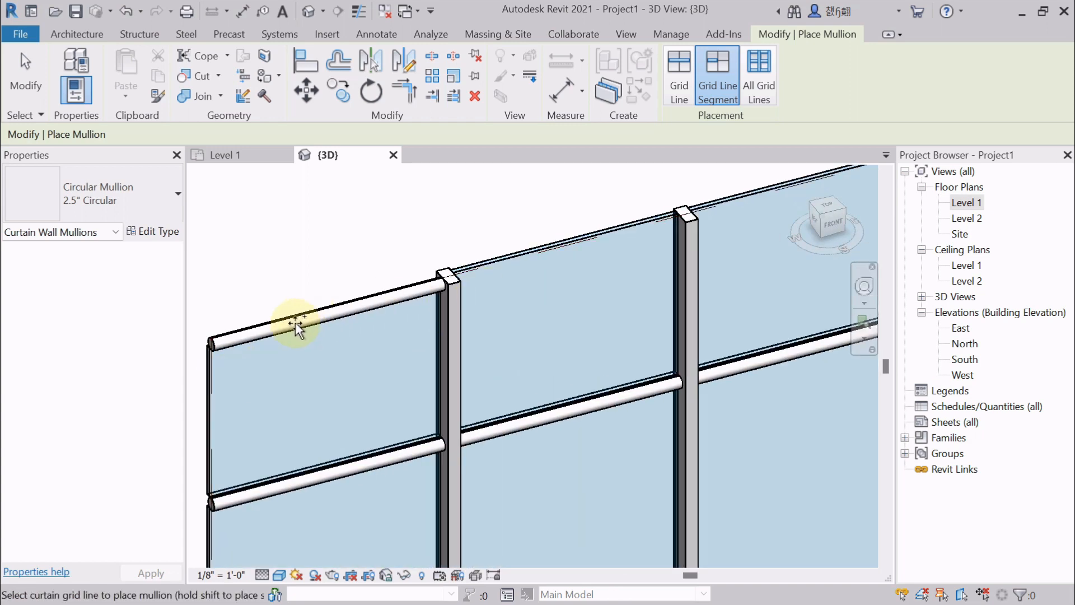
Place 2.5" Circular mullions on the remaining five top-edge segments of the curtain wall, one segment at a time
{"action": "scroll", "coordinate": [336, 305], "scroll_direction": "down", "scroll_amount": 2}
{"action": "scroll", "coordinate": [491, 275], "scroll_direction": "down", "scroll_amount": 3}
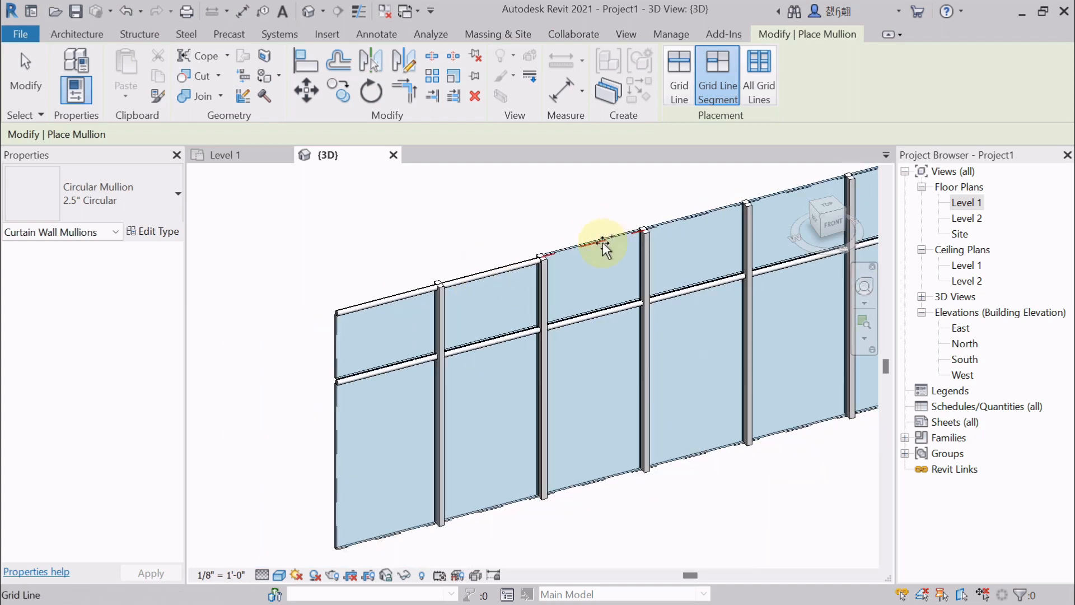
{"action": "scroll", "coordinate": [435, 317], "scroll_direction": "up", "scroll_amount": 2}
{"action": "scroll", "coordinate": [476, 291], "scroll_direction": "down", "scroll_amount": 1}
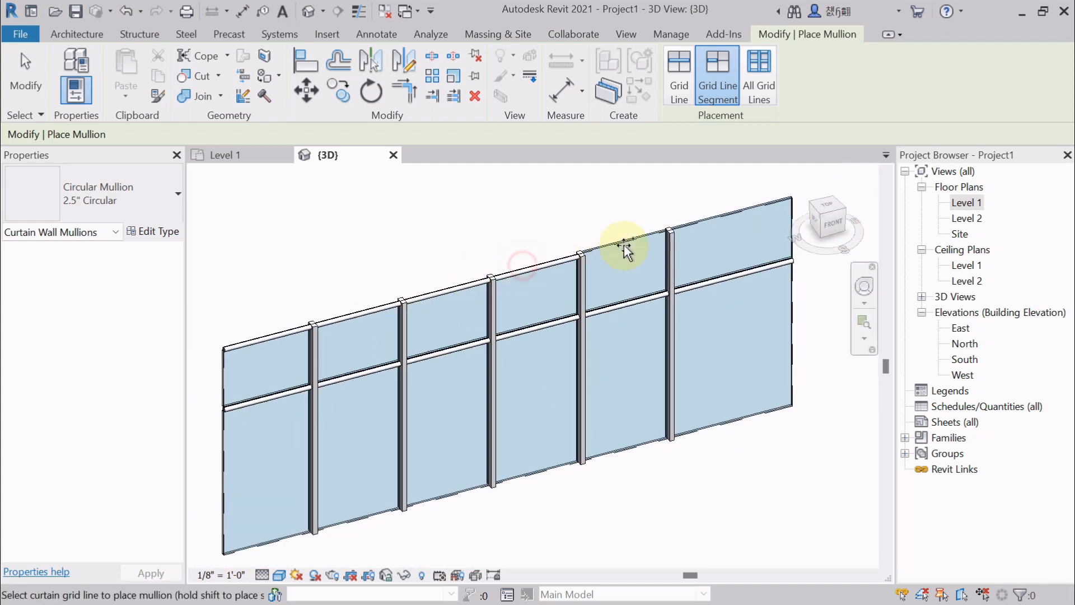
{"action": "left_click", "coordinate": [712, 226]}
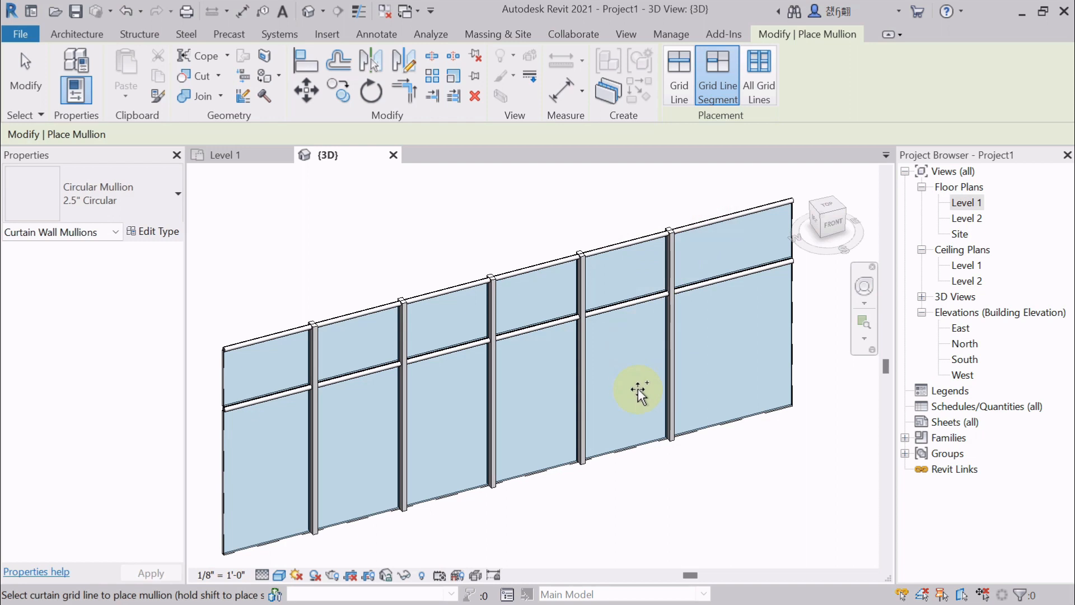
{"action": "scroll", "coordinate": [581, 336], "scroll_direction": "down", "scroll_amount": 2}
{"action": "scroll", "coordinate": [564, 336], "scroll_direction": "up", "scroll_amount": 1}
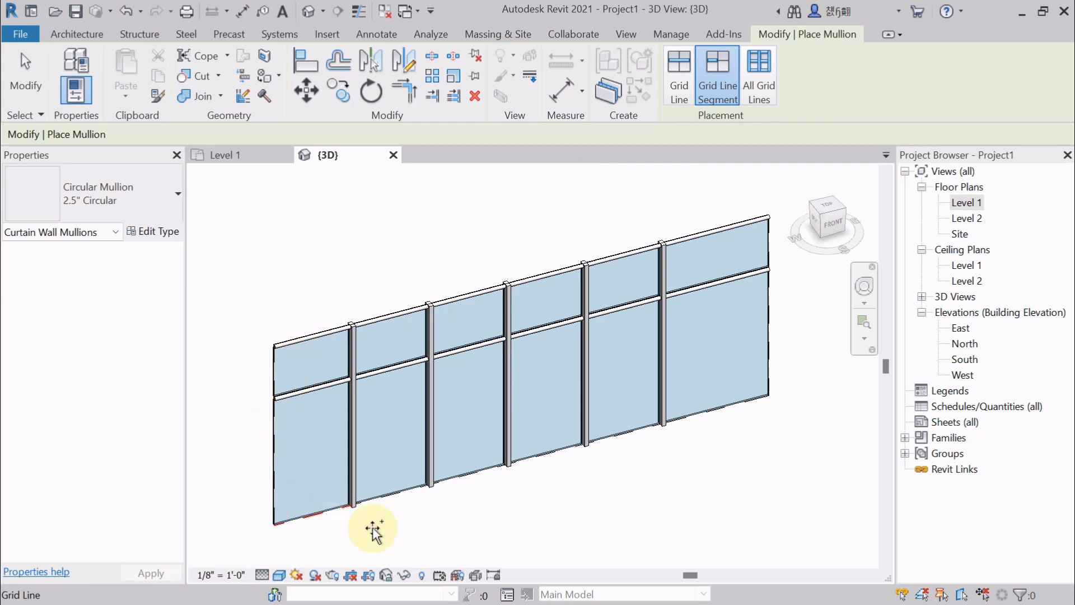
{"action": "scroll", "coordinate": [713, 271], "scroll_direction": "up", "scroll_amount": 1}
{"action": "left_click", "coordinate": [612, 268]}
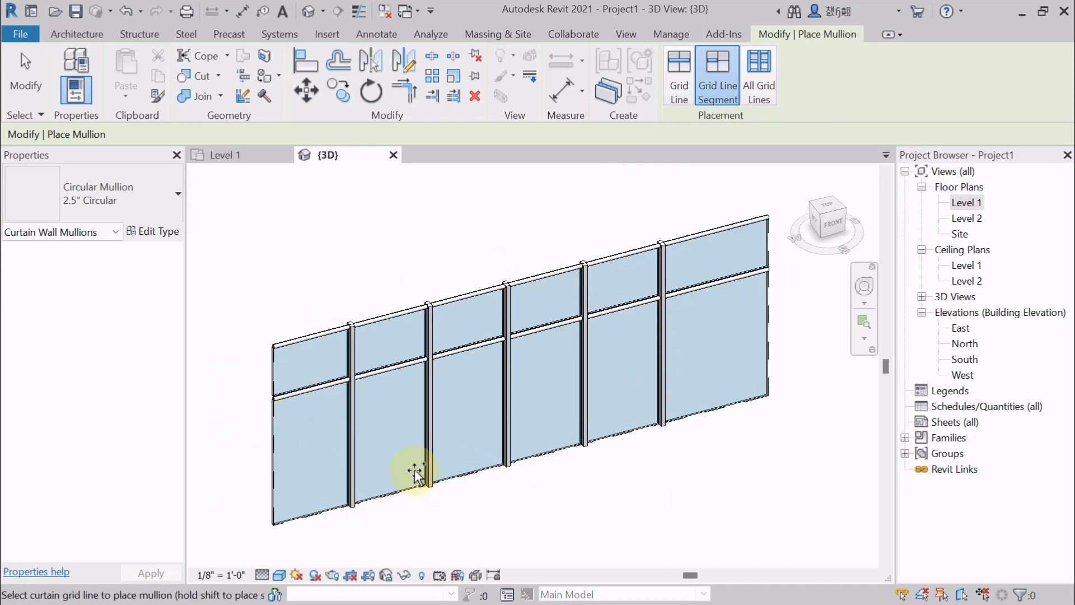
End the Mullion command and undo all mullion placements until the curtain wall has only bare grid lines
{"action": "key", "text": "ctrl"}
{"action": "key", "text": "ctrl+z"}
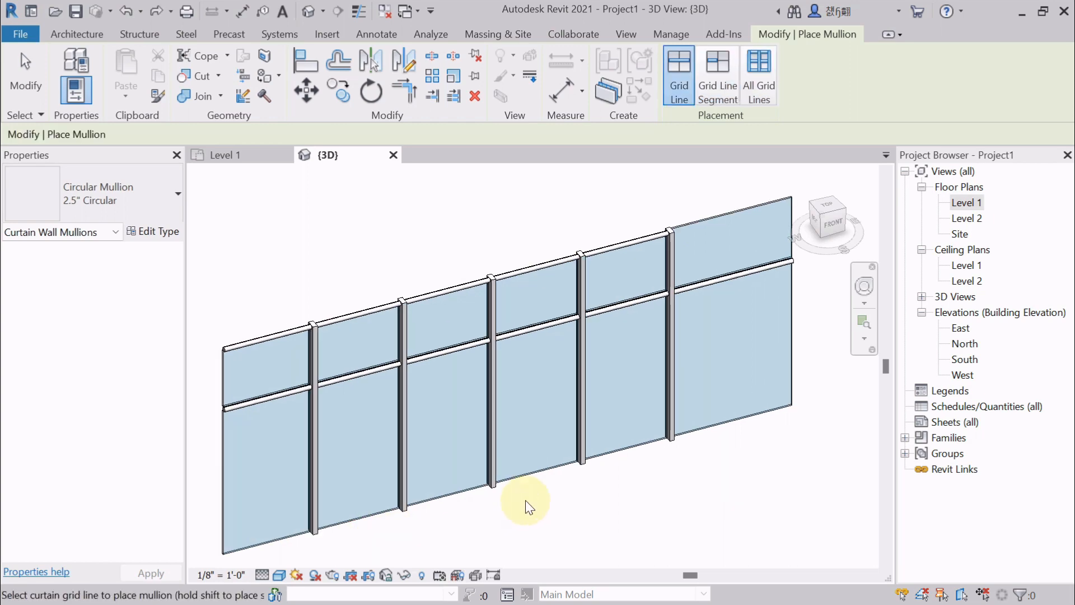
{"action": "scroll", "coordinate": [533, 494], "scroll_direction": "up", "scroll_amount": 2}
{"action": "key", "text": "Escape"}
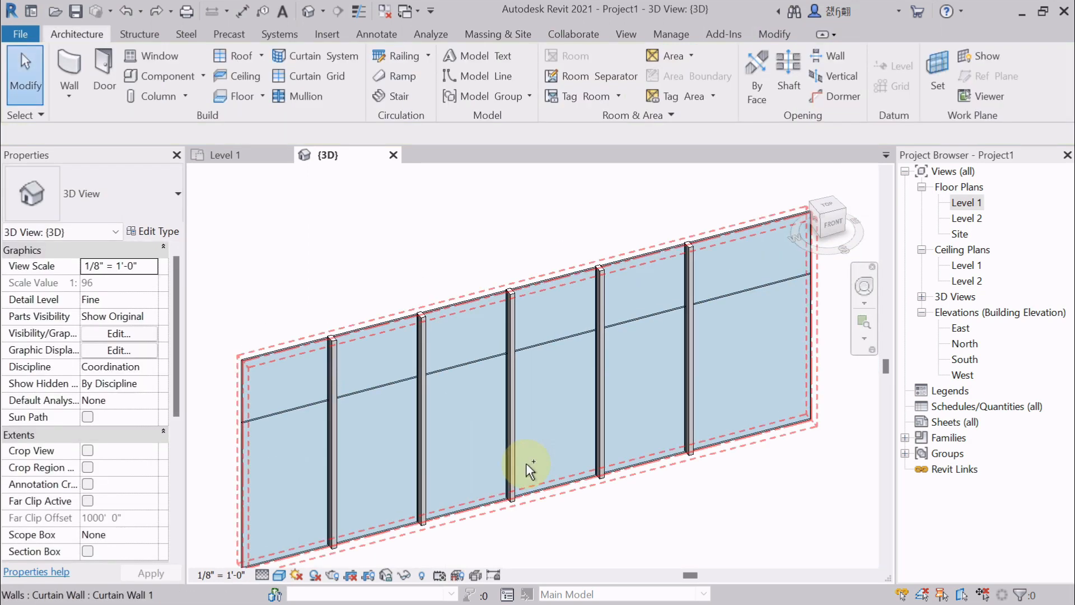
{"action": "key", "text": "ctrl+z"}
{"action": "key", "text": "ctrl+z"}
{"action": "key", "text": "ctrl+z"}
{"action": "key", "text": "ctrl+z"}
{"action": "key", "text": "ctrl+z"}
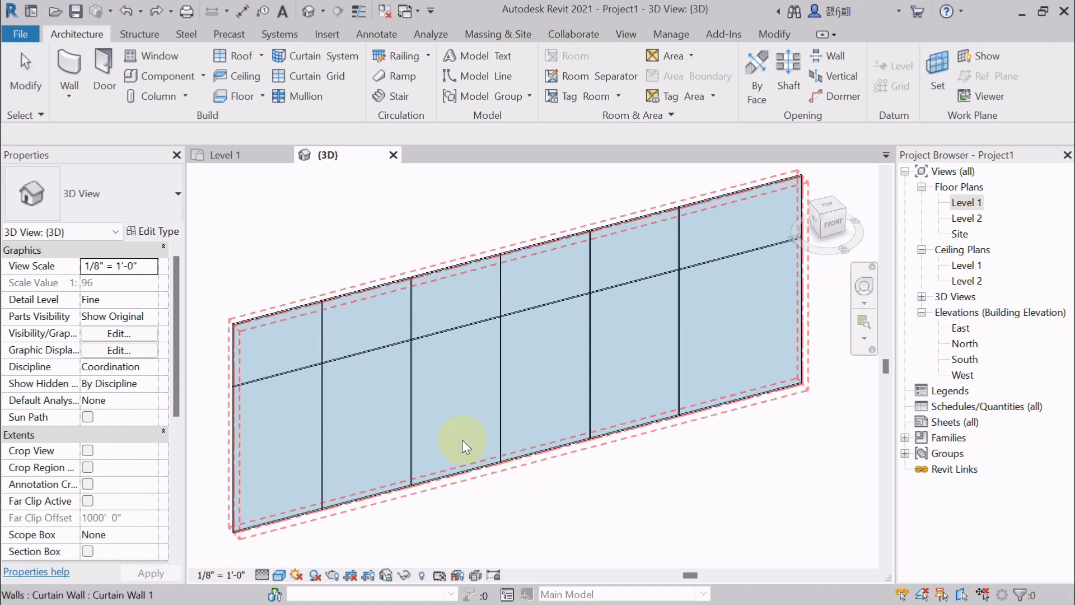
{"action": "key", "text": "ctrl+z"}
{"action": "key", "text": "ctrl+z"}
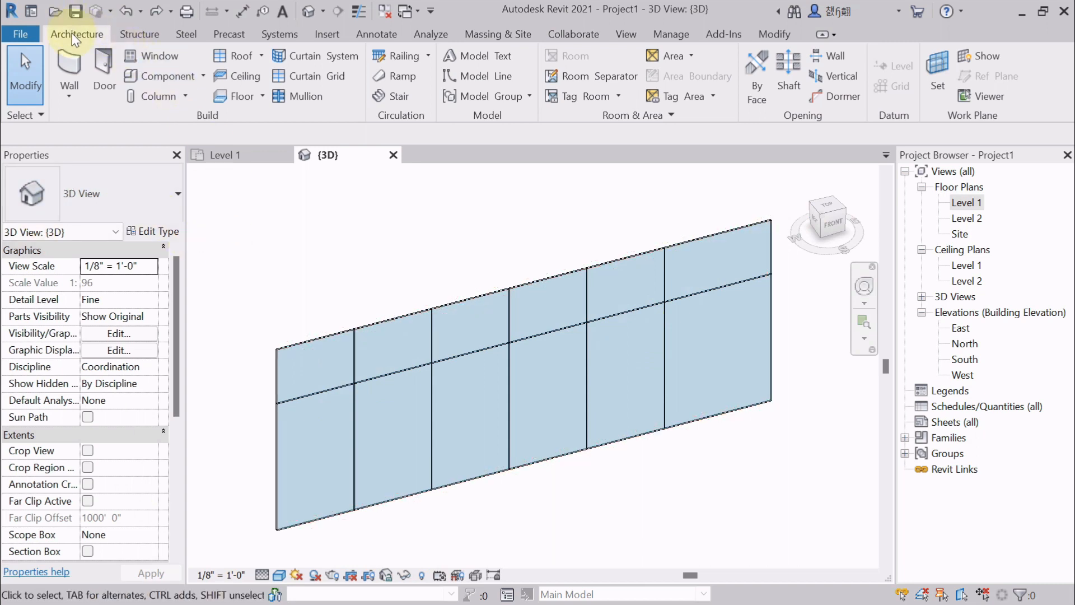
Place 2.5" x 5" rectangular mullions on the whole curtain wall at once with All Grid Lines placement
{"action": "left_click", "coordinate": [319, 95]}
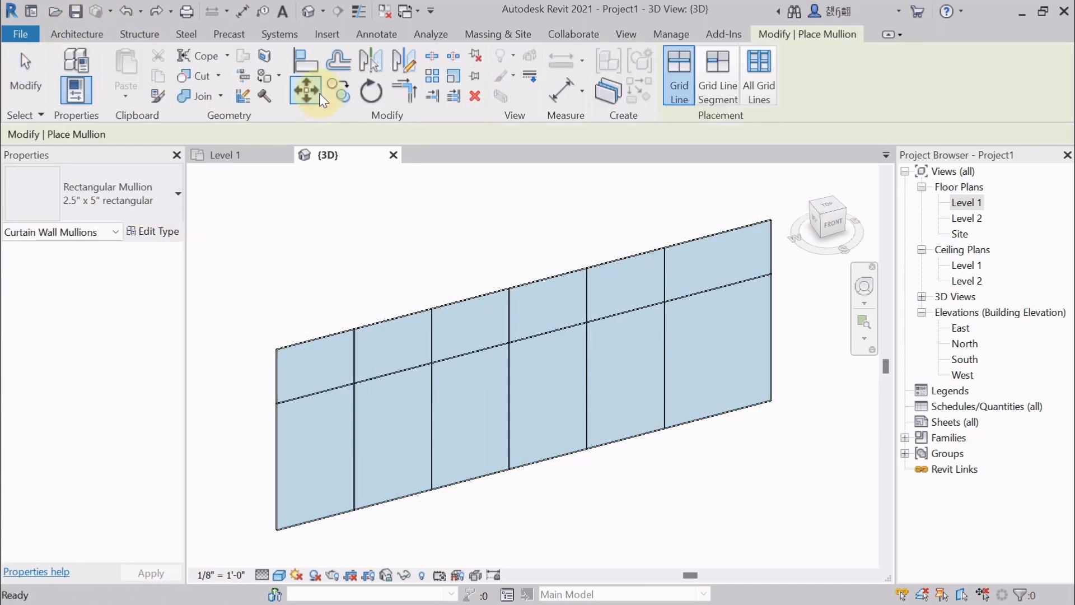
{"action": "left_click", "coordinate": [750, 96]}
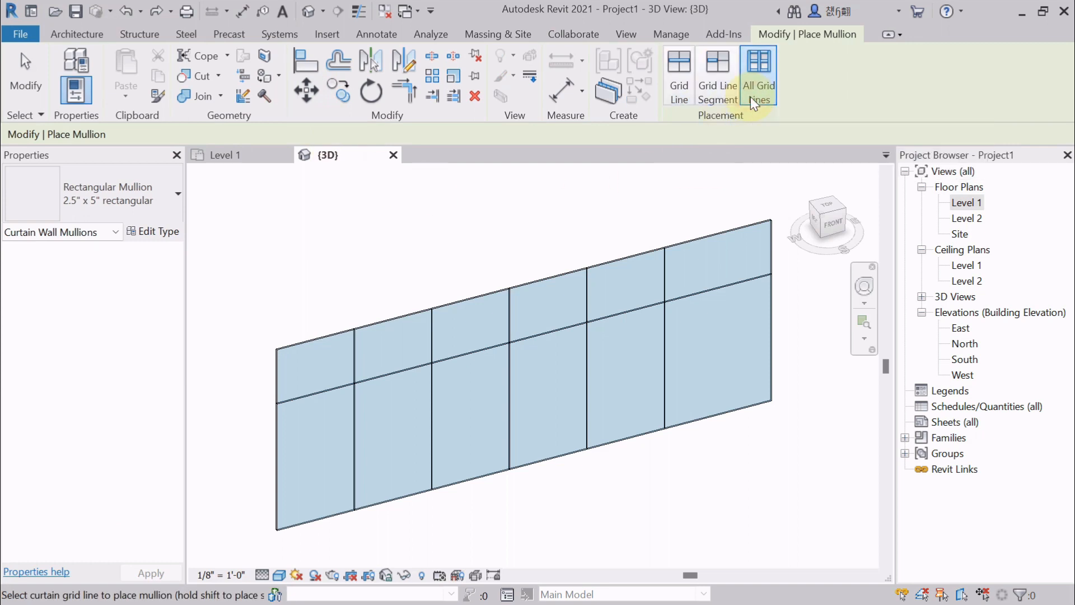
{"action": "left_click", "coordinate": [646, 263]}
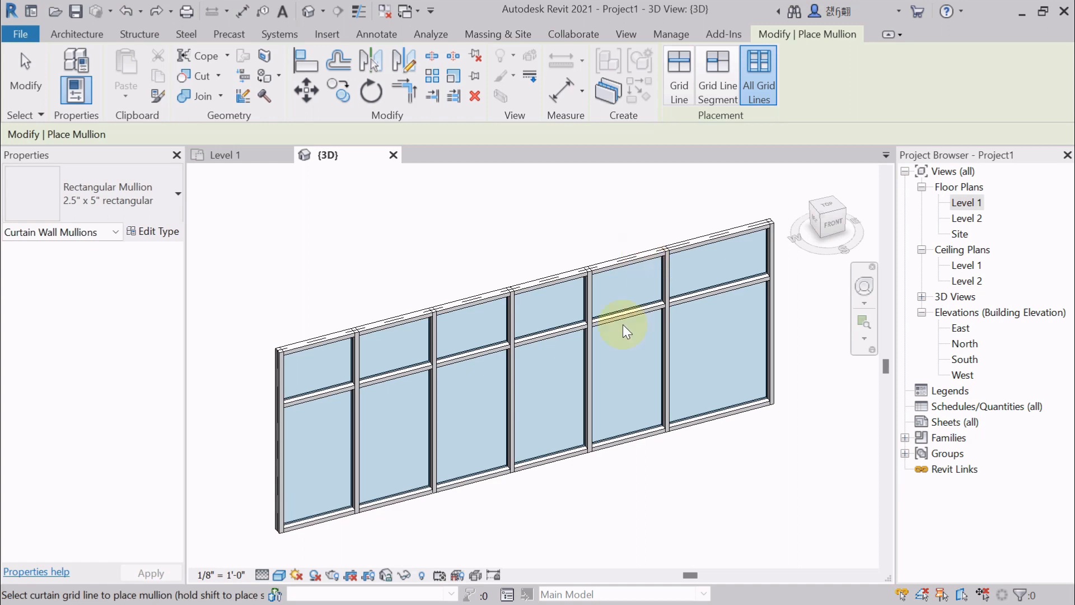
{"action": "key", "text": "Escape"}
{"action": "scroll", "coordinate": [634, 491], "scroll_direction": "up", "scroll_amount": 1}
{"action": "middle_click_drag", "start_coordinate": [630, 492], "coordinate": [628, 510]}
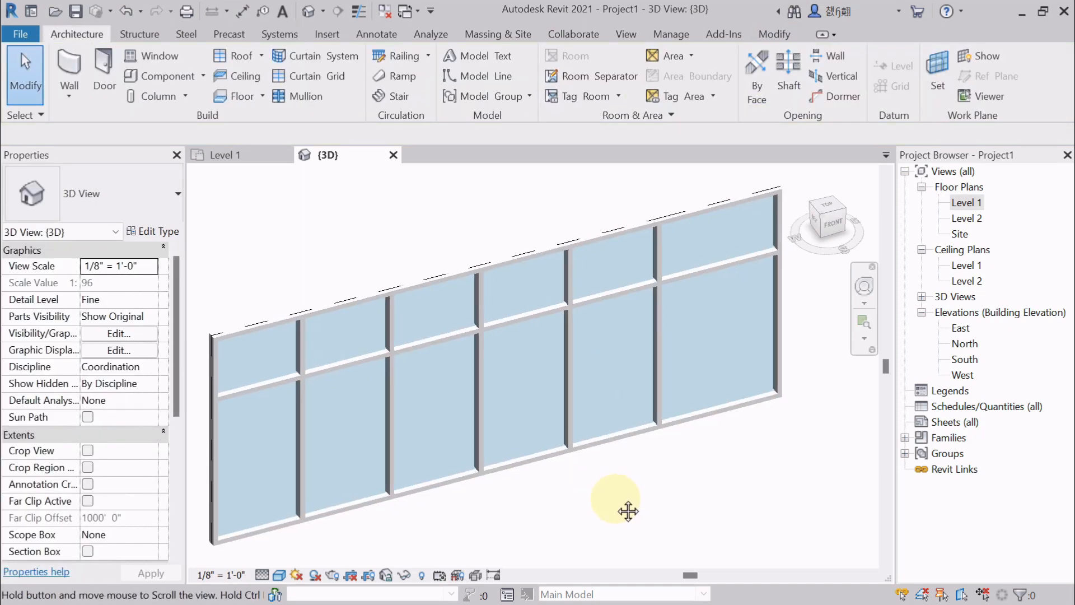
Select the whole curtain wall to review its type and properties, and clear the selection
{"action": "key", "text": "Tab"}
{"action": "left_click", "coordinate": [526, 246]}
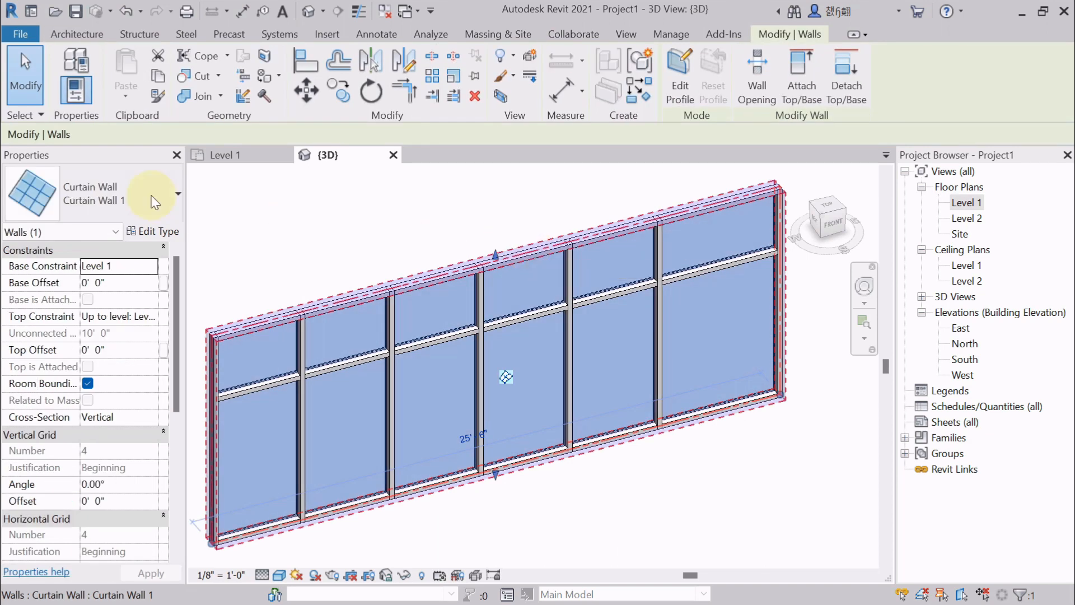
{"action": "left_click", "coordinate": [375, 234]}
{"action": "scroll", "coordinate": [436, 257], "scroll_direction": "down", "scroll_amount": 1}
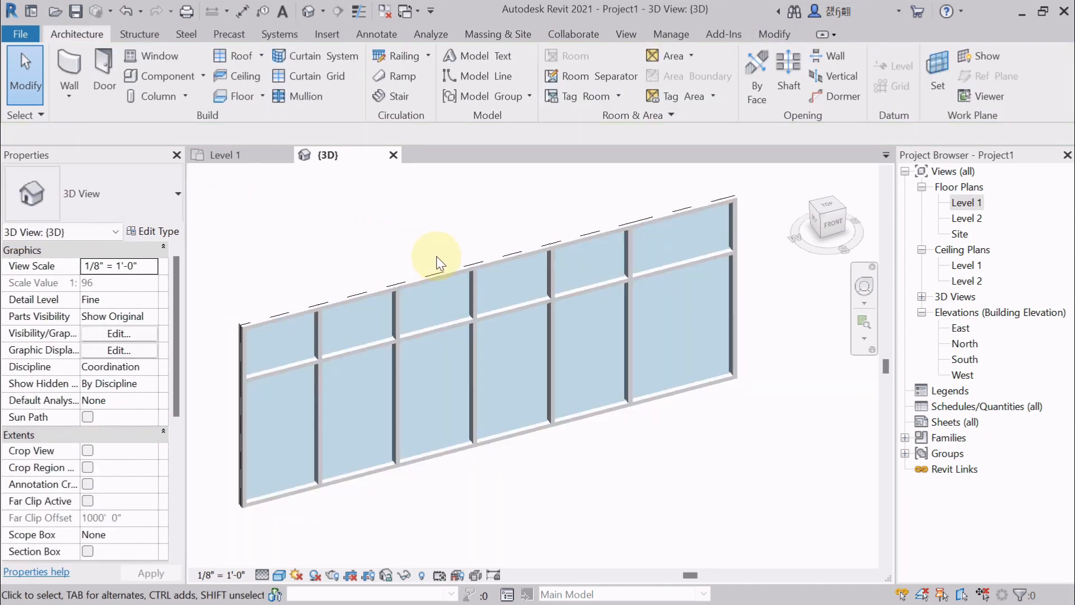
{"action": "middle_click_drag", "start_coordinate": [330, 313], "coordinate": [338, 318]}
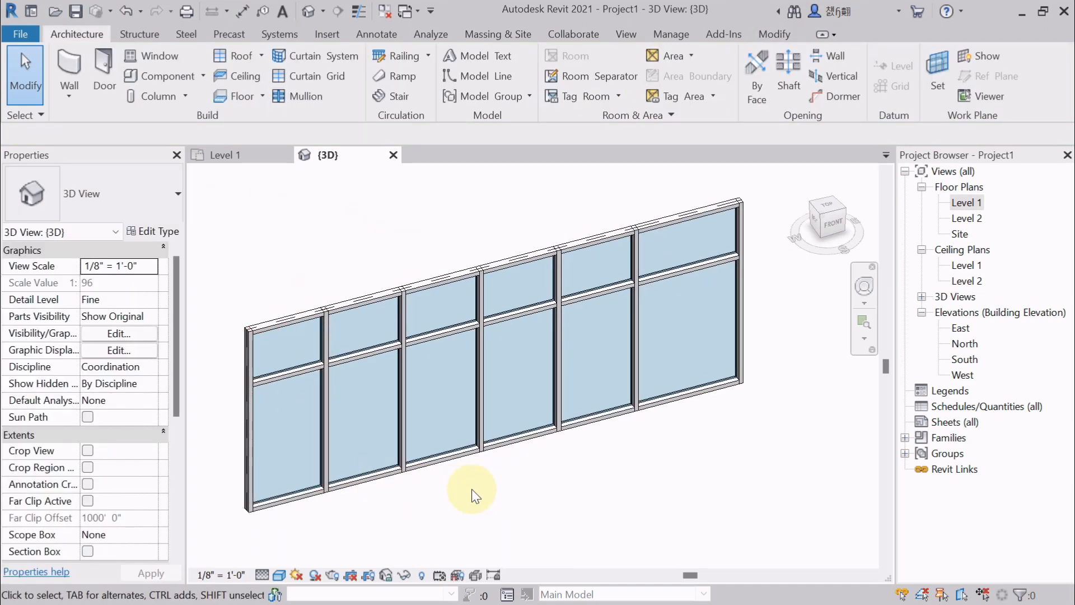
{"action": "middle_click_drag", "start_coordinate": [471, 489], "coordinate": [474, 489]}
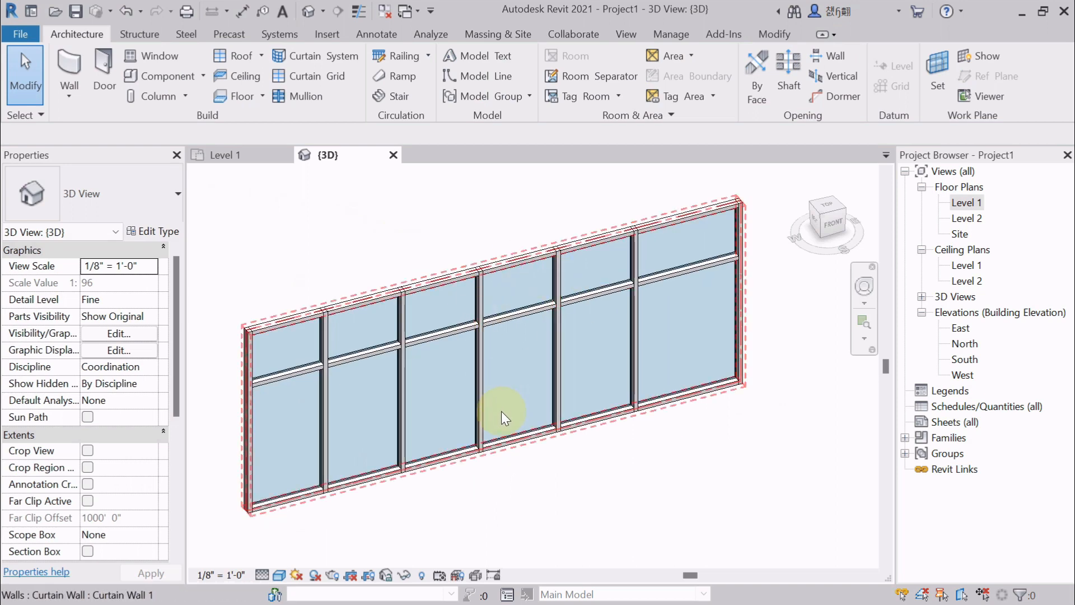
Delete all the 2.5" x 5" rectangular mullions along the curtain wall's top edge, one segment at a time
{"action": "scroll", "coordinate": [271, 325], "scroll_direction": "up", "scroll_amount": 1}
{"action": "scroll", "coordinate": [321, 317], "scroll_direction": "down", "scroll_amount": 1}
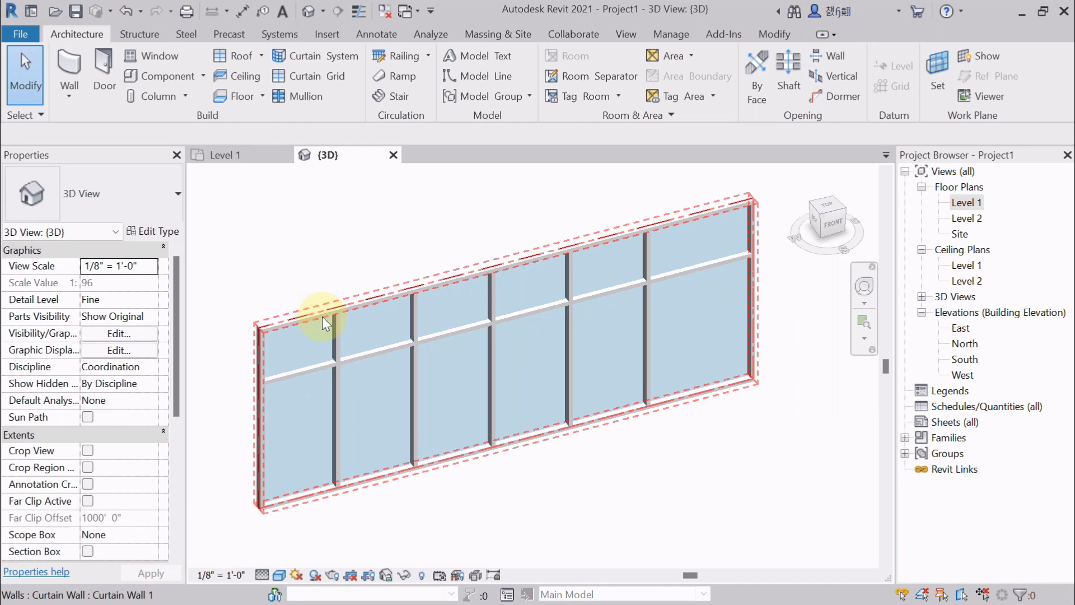
{"action": "left_click", "coordinate": [290, 315]}
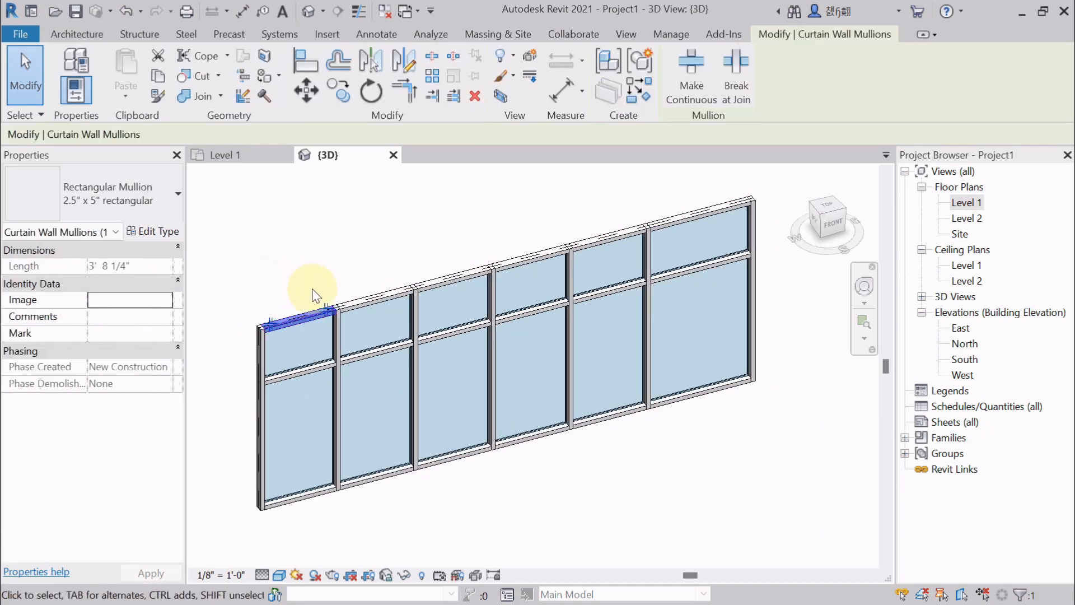
{"action": "key", "text": "Escape"}
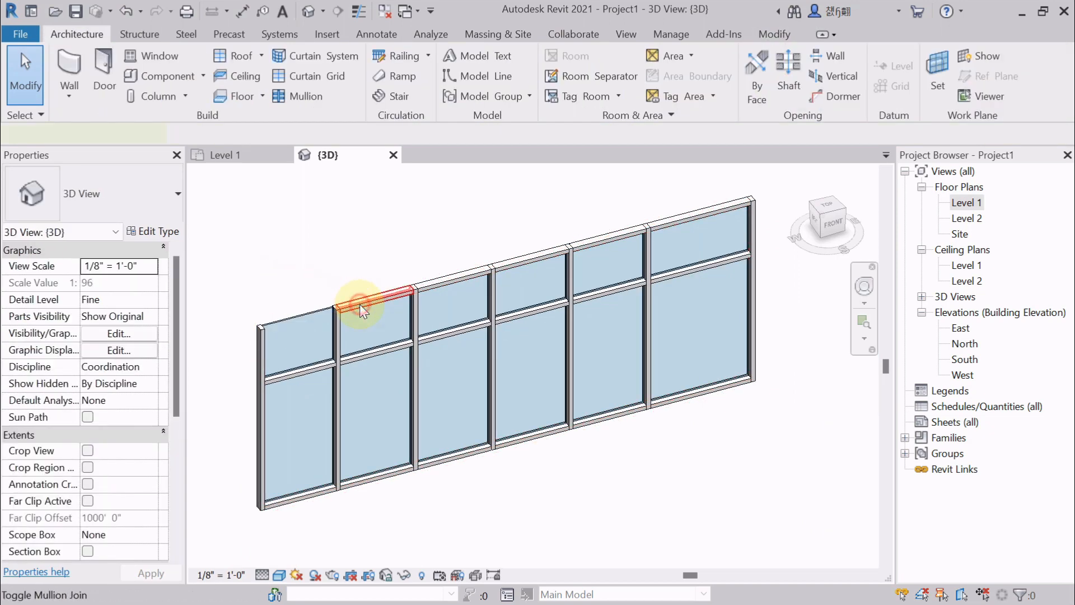
{"action": "left_click", "coordinate": [452, 289]}
{"action": "key", "text": "Escape"}
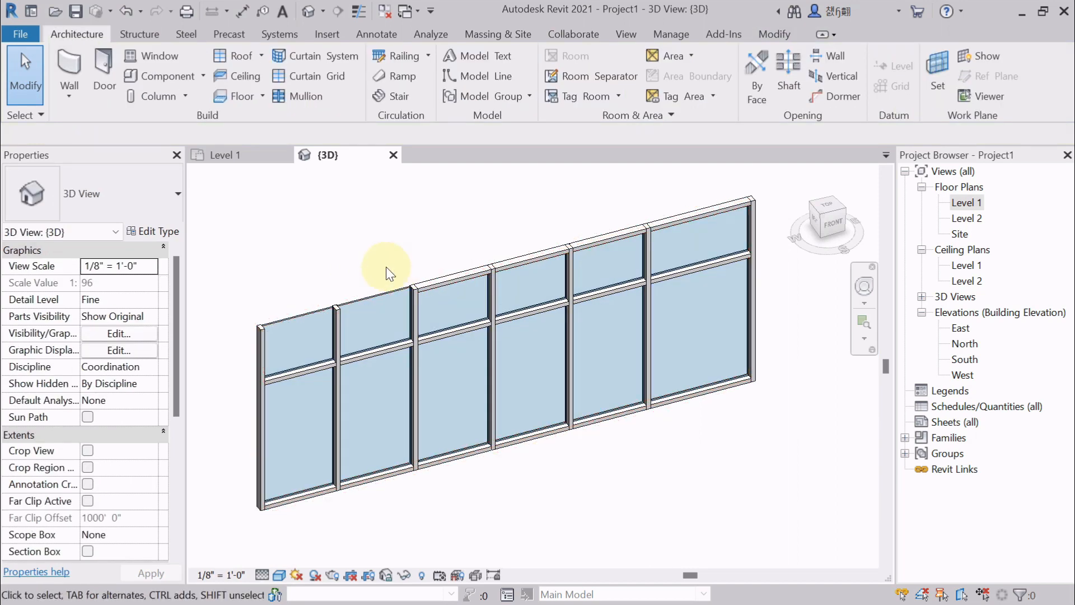
{"action": "scroll", "coordinate": [432, 280], "scroll_direction": "up", "scroll_amount": 4}
{"action": "left_click", "coordinate": [432, 280]}
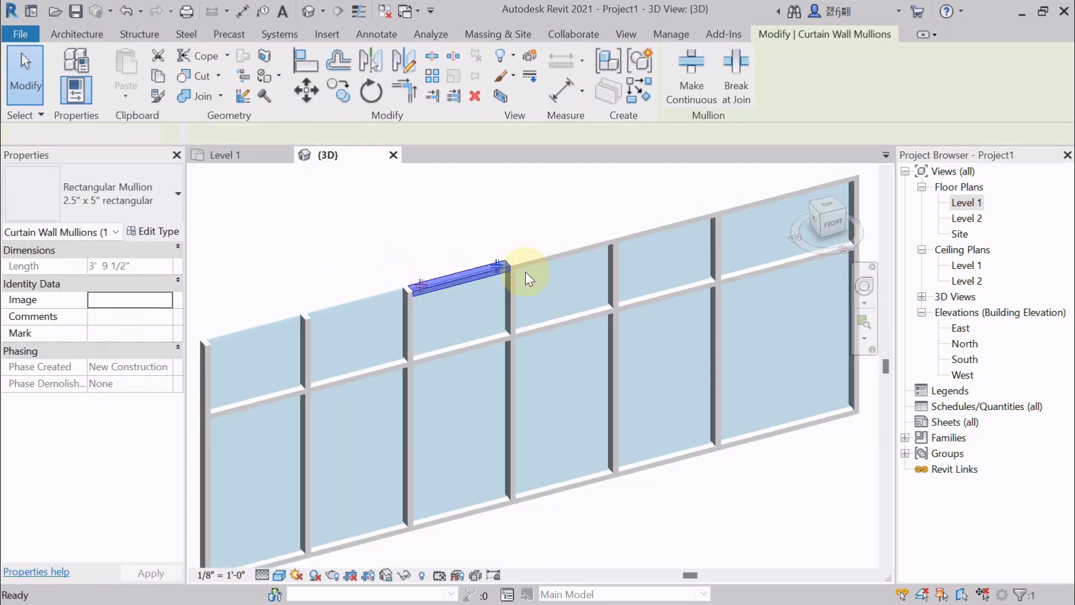
{"action": "key", "text": "Escape"}
{"action": "scroll", "coordinate": [525, 271], "scroll_direction": "down", "scroll_amount": 1}
{"action": "left_click", "coordinate": [521, 259]}
{"action": "key", "text": "Escape"}
{"action": "scroll", "coordinate": [589, 239], "scroll_direction": "down", "scroll_amount": 2}
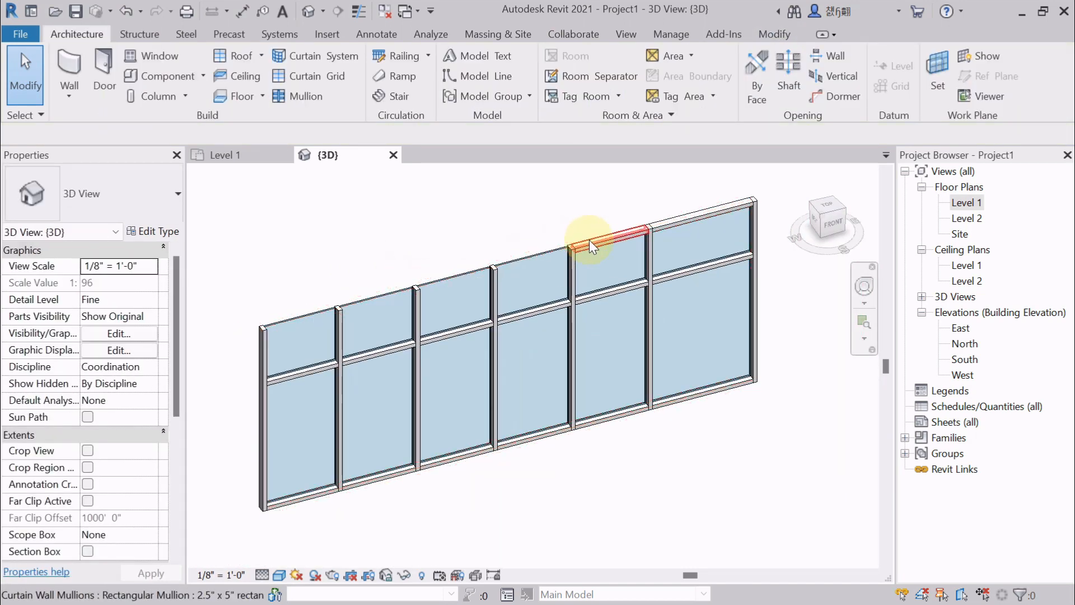
{"action": "left_click", "coordinate": [371, 358]}
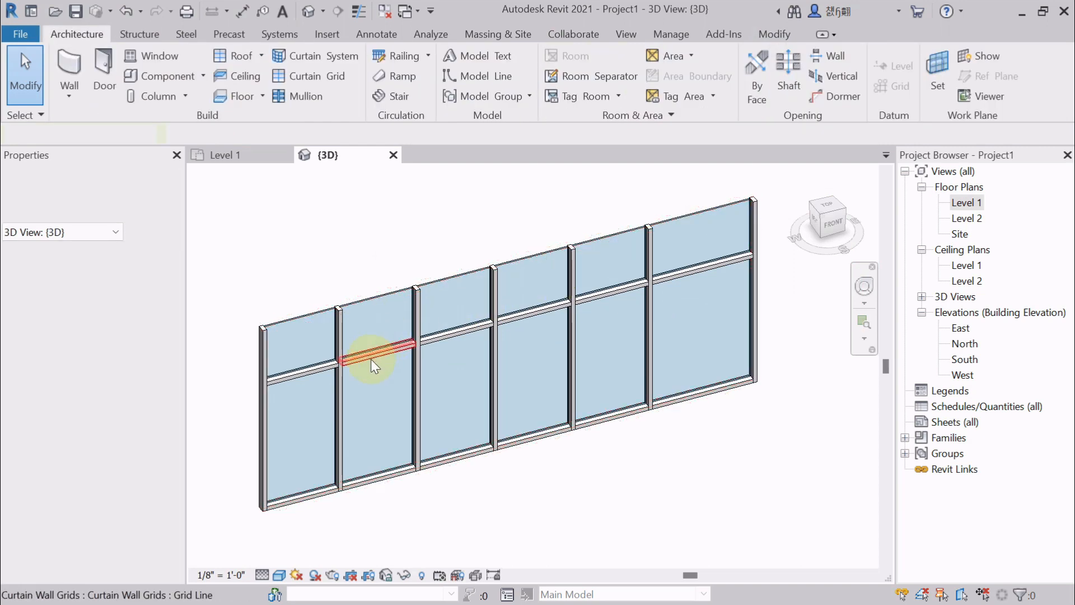
{"action": "scroll", "coordinate": [371, 358], "scroll_direction": "down", "scroll_amount": 2}
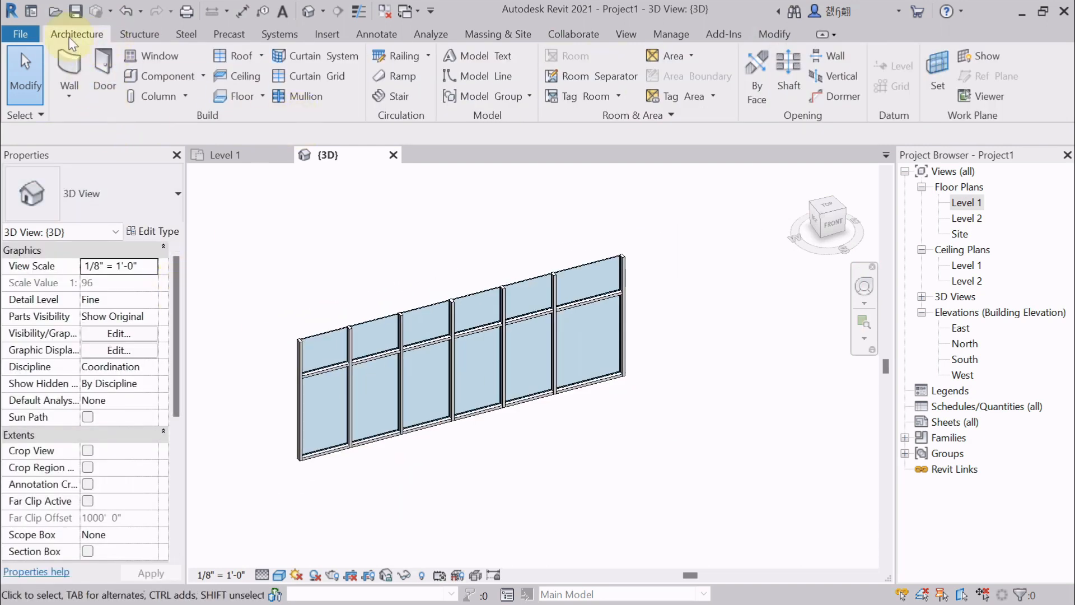
Place 2.5" Circular mullions along the curtain wall's whole top edge with Grid Line placement and end the Mullion command
{"action": "left_click", "coordinate": [302, 95]}
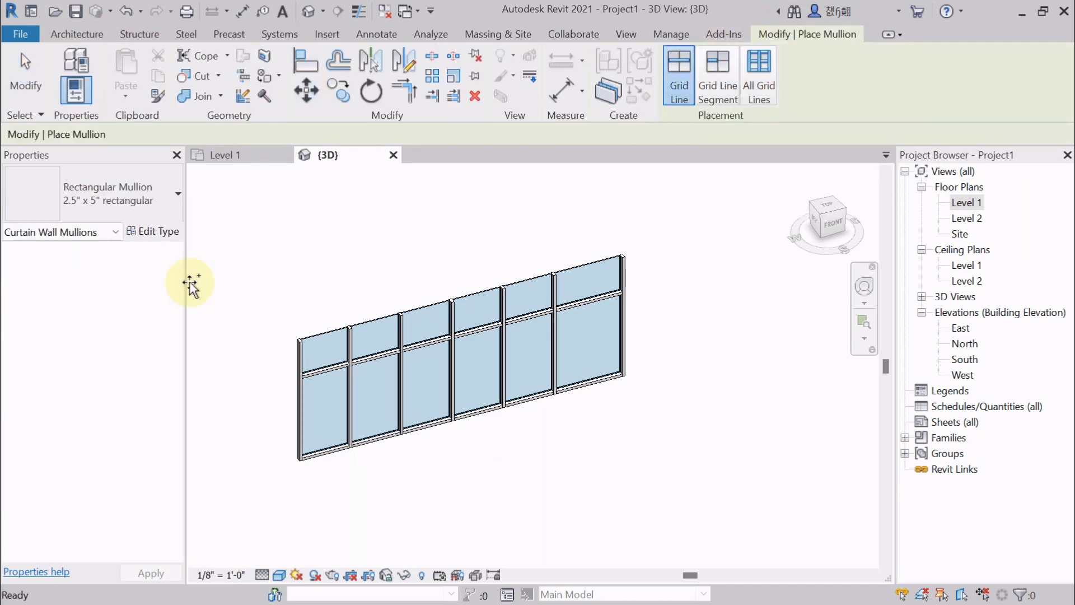
{"action": "left_click", "coordinate": [130, 210]}
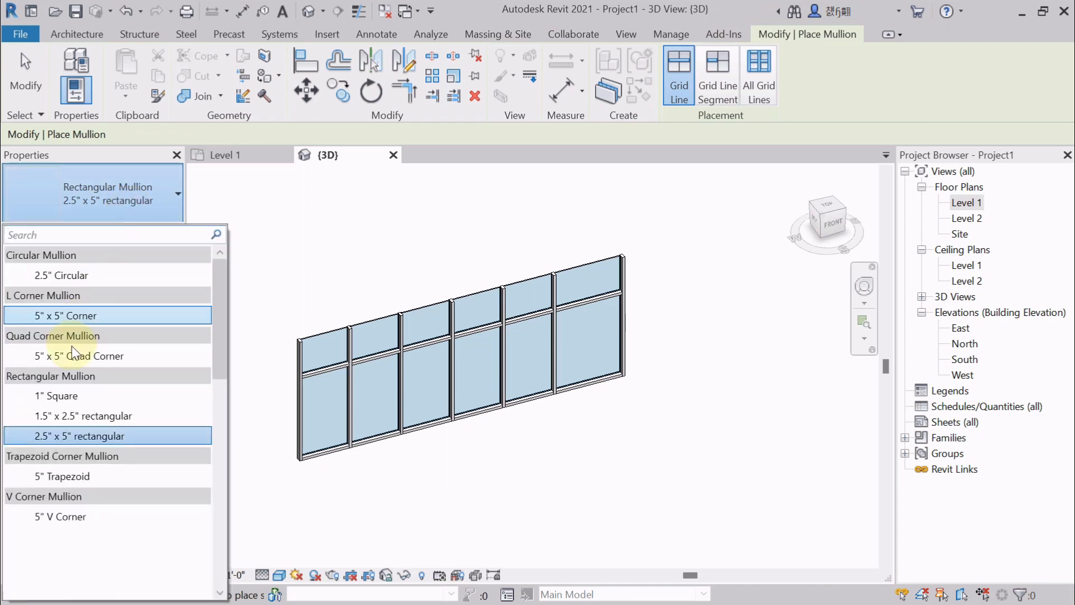
{"action": "left_click", "coordinate": [73, 276]}
{"action": "left_click", "coordinate": [321, 336]}
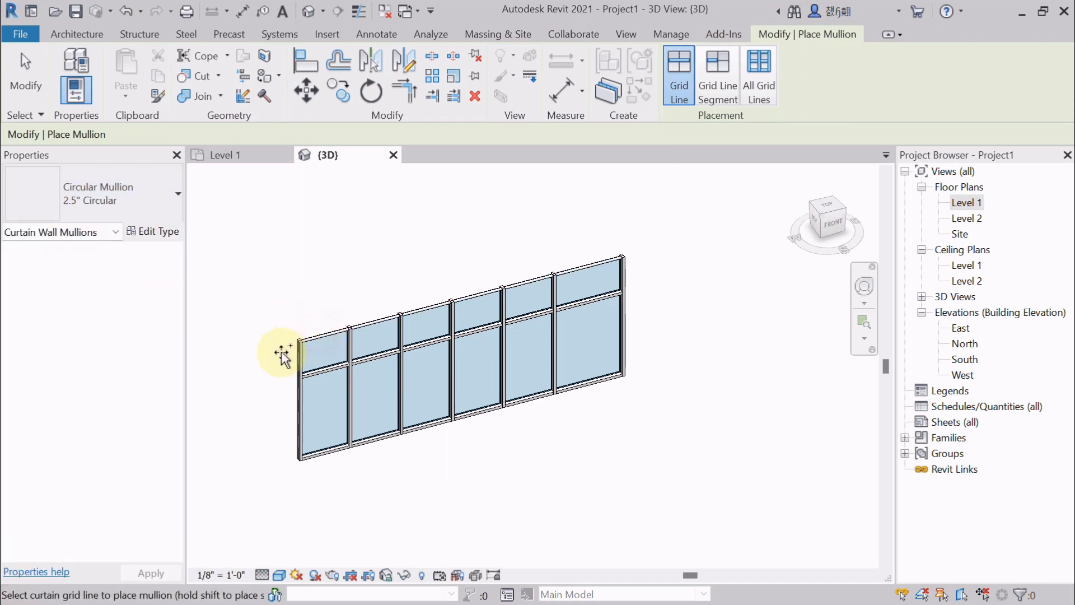
{"action": "key", "text": "Escape"}
Examine how the circular top-edge mullions join the rectangular vertical mullions near the wall's first two bays
{"action": "scroll", "coordinate": [324, 340], "scroll_direction": "up", "scroll_amount": 6}
{"action": "middle_click_drag", "start_coordinate": [240, 396], "coordinate": [238, 404]}
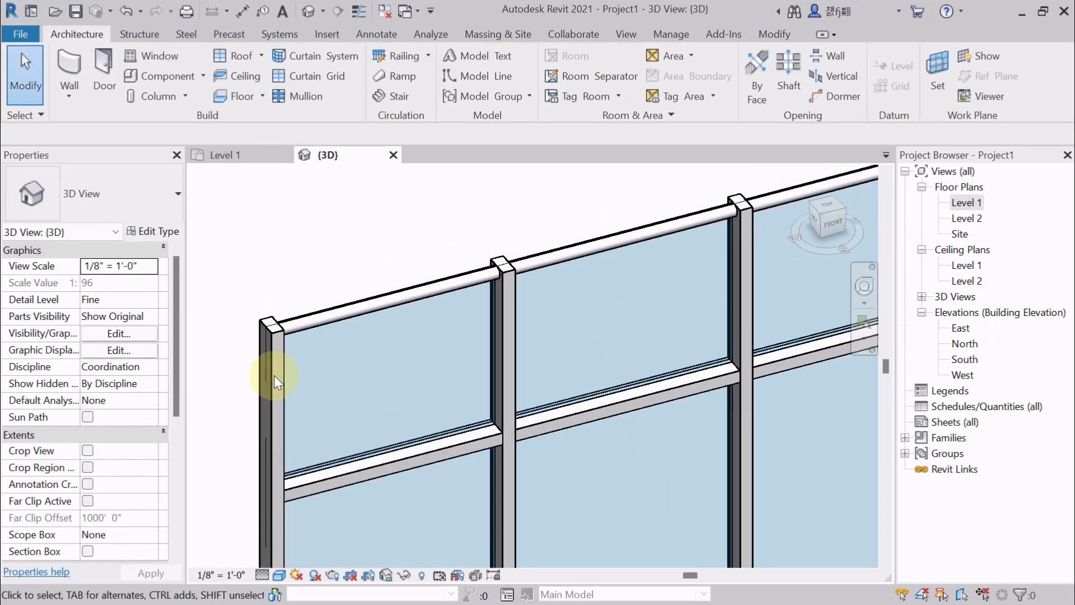
{"action": "scroll", "coordinate": [583, 215], "scroll_direction": "up", "scroll_amount": 3}
{"action": "scroll", "coordinate": [395, 305], "scroll_direction": "down", "scroll_amount": 1}
{"action": "scroll", "coordinate": [395, 305], "scroll_direction": "down", "scroll_amount": 2}
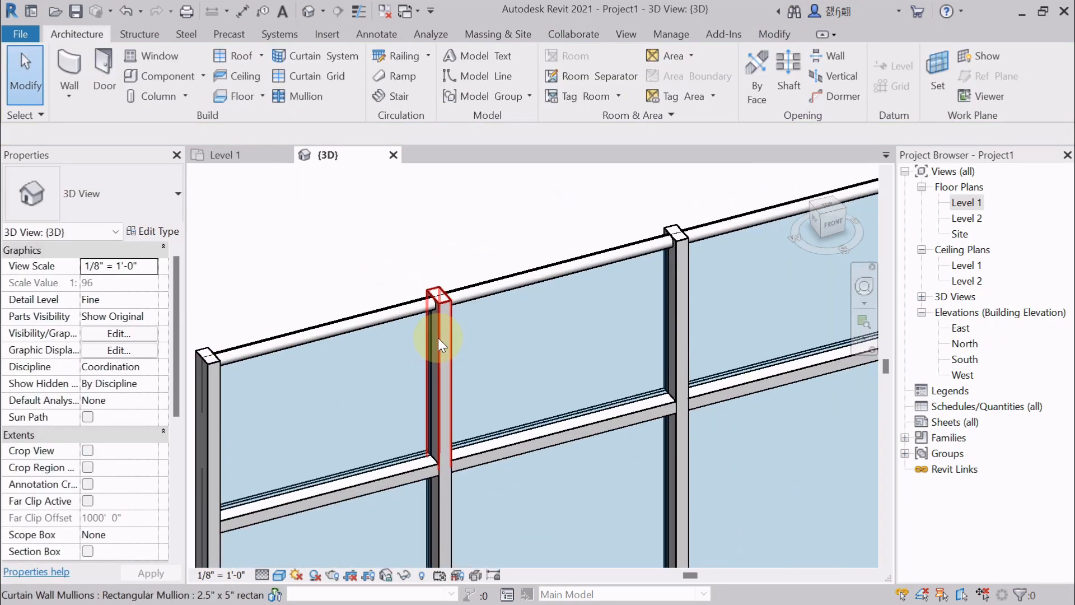
{"action": "left_click", "coordinate": [365, 322]}
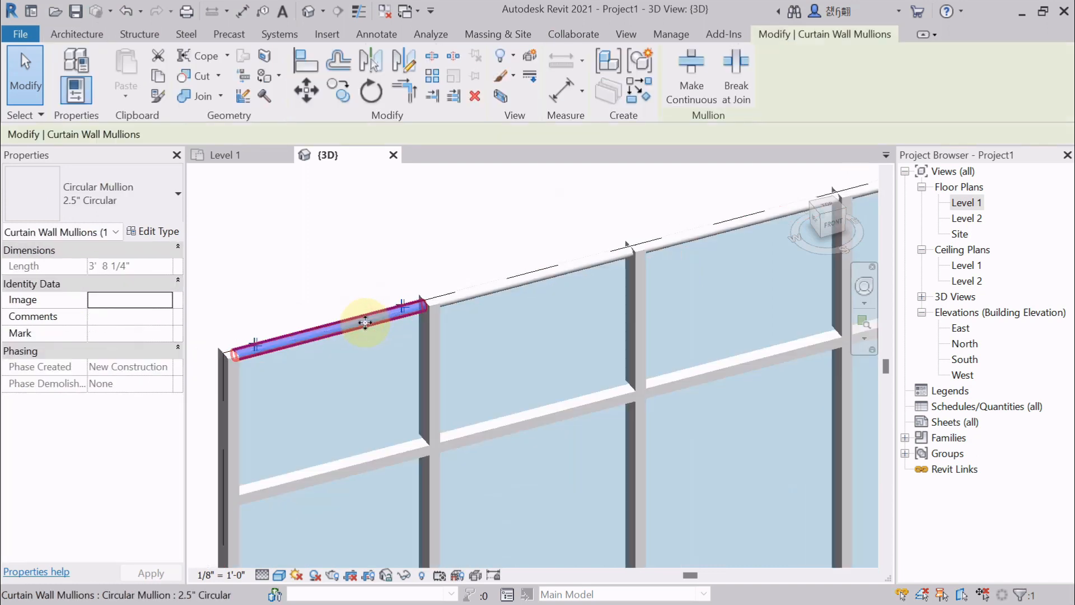
{"action": "key", "text": "Escape"}
{"action": "scroll", "coordinate": [360, 331], "scroll_direction": "up", "scroll_amount": 3}
{"action": "middle_click_drag", "start_coordinate": [352, 331], "coordinate": [325, 305], "text": "shift"}
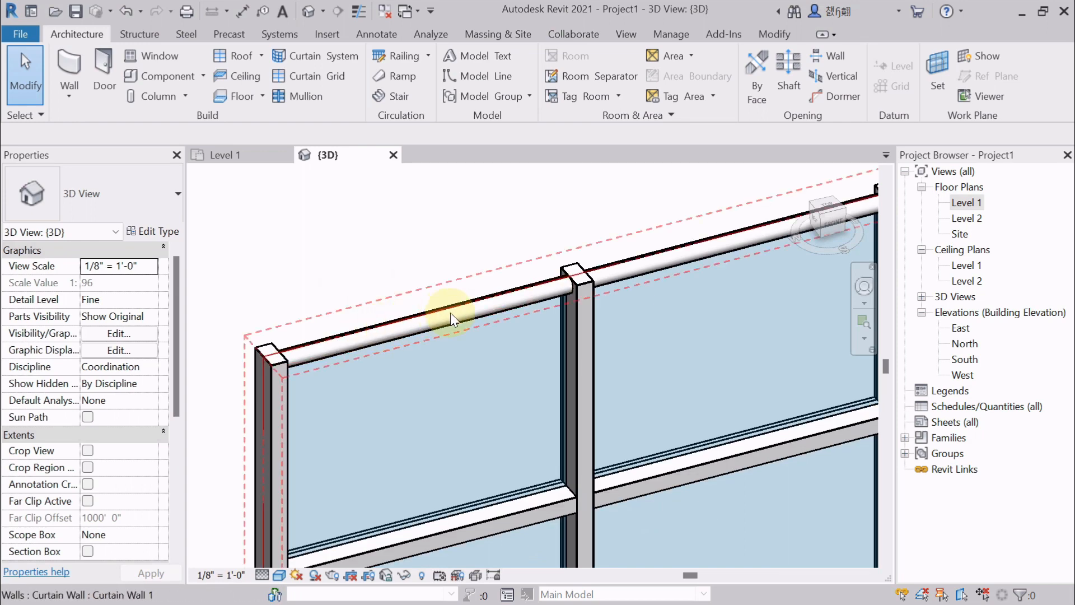
{"action": "middle_click_drag", "start_coordinate": [492, 305], "coordinate": [415, 301], "text": "shift"}
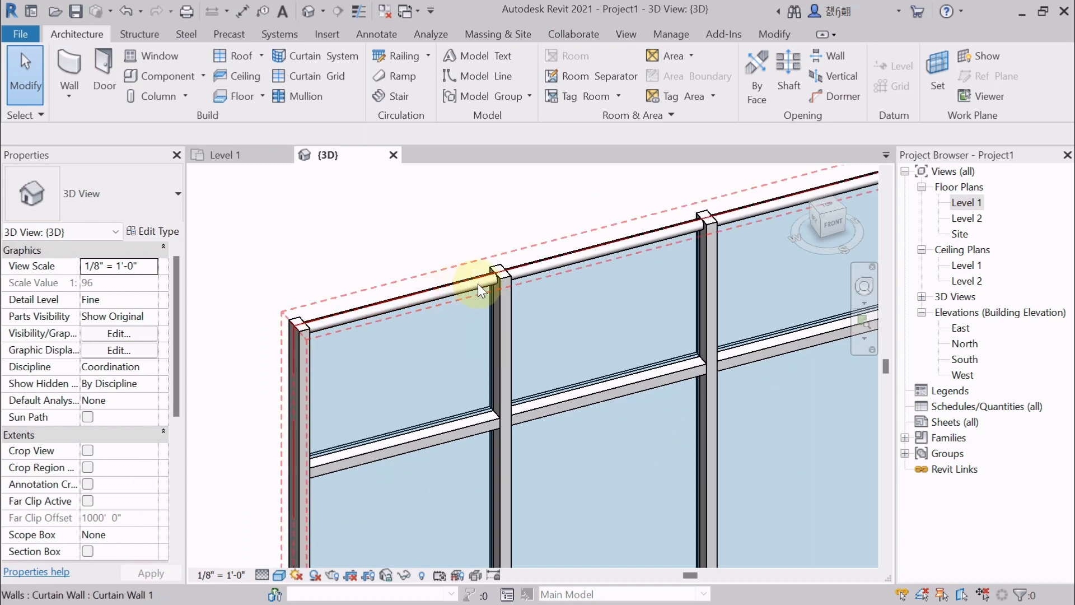
{"action": "middle_click_drag", "start_coordinate": [445, 291], "coordinate": [398, 337], "text": "shift"}
{"action": "scroll", "coordinate": [328, 328], "scroll_direction": "up", "scroll_amount": 3}
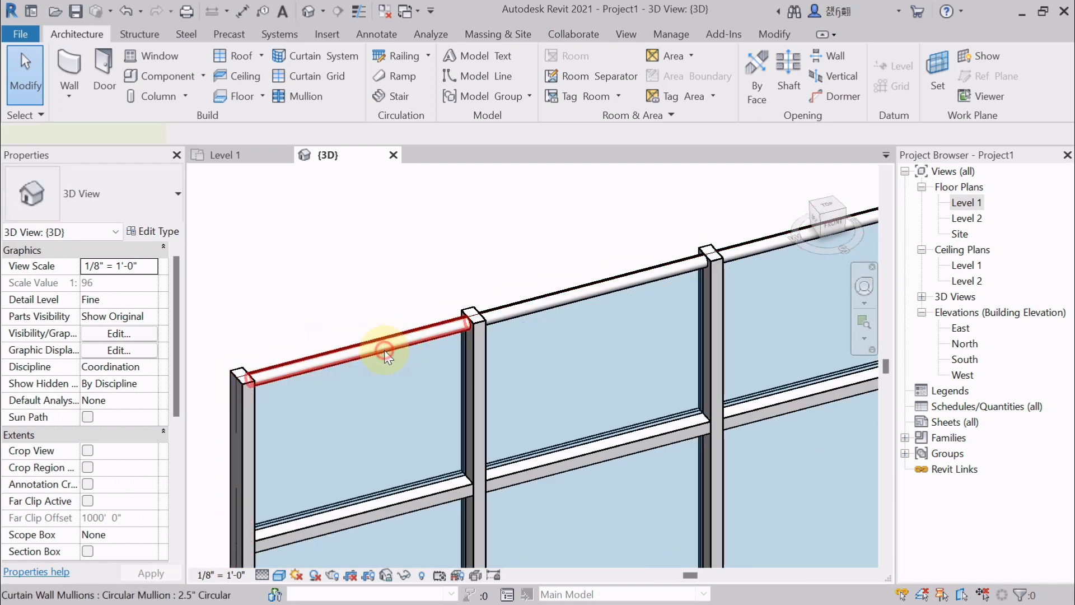
Apply Make Continuous to the circular top-edge mullion over the first bay and clear the selection
{"action": "left_click", "coordinate": [384, 350]}
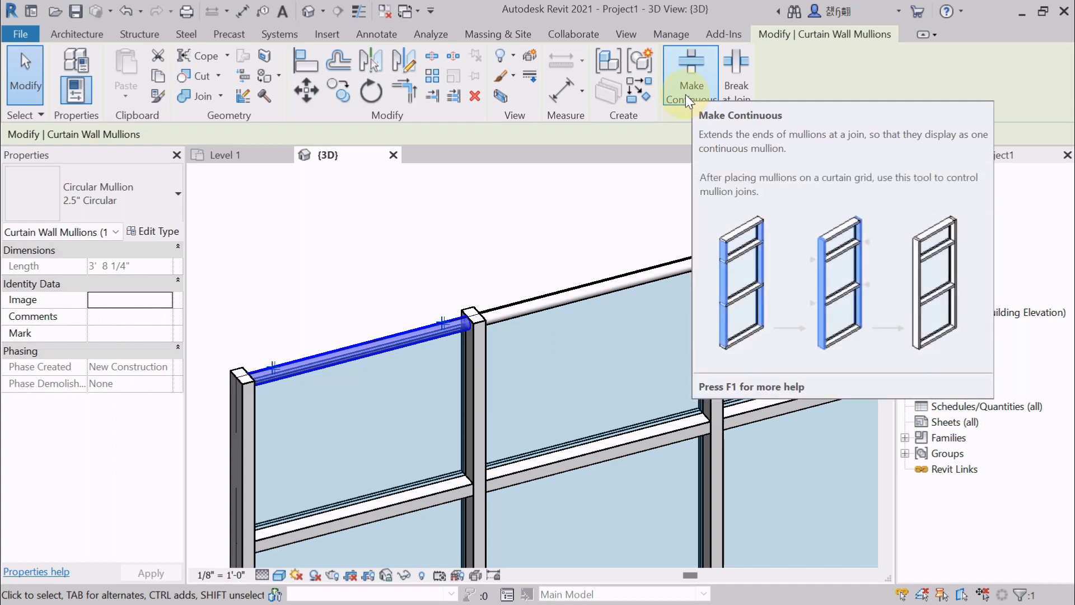
{"action": "left_click", "coordinate": [685, 94]}
{"action": "key", "text": "Escape"}
Examine the join between the continuous circular top mullion and the first interior vertical mullion
{"action": "middle_click_drag", "start_coordinate": [515, 316], "coordinate": [354, 341]}
{"action": "scroll", "coordinate": [354, 344], "scroll_direction": "down", "scroll_amount": 2}
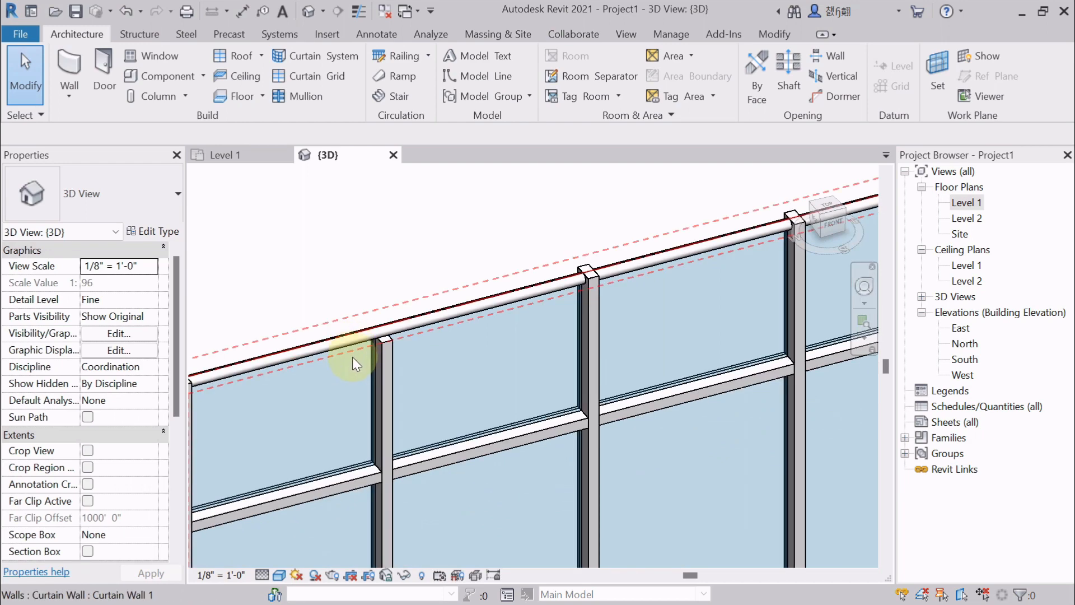
{"action": "scroll", "coordinate": [387, 343], "scroll_direction": "up", "scroll_amount": 4}
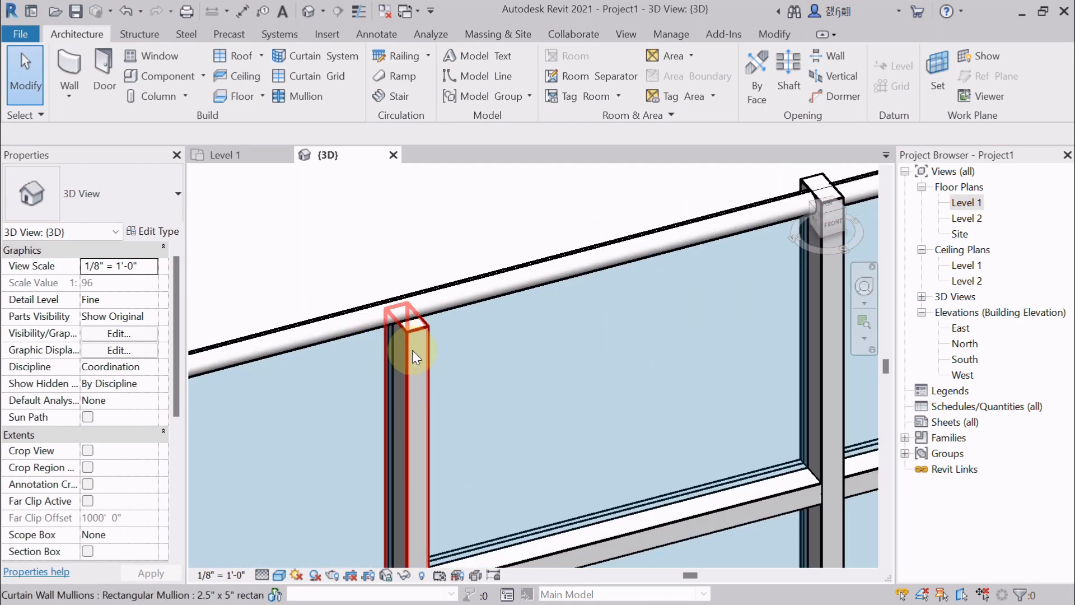
{"action": "scroll", "coordinate": [412, 350], "scroll_direction": "down", "scroll_amount": 4}
{"action": "scroll", "coordinate": [404, 332], "scroll_direction": "up", "scroll_amount": 2}
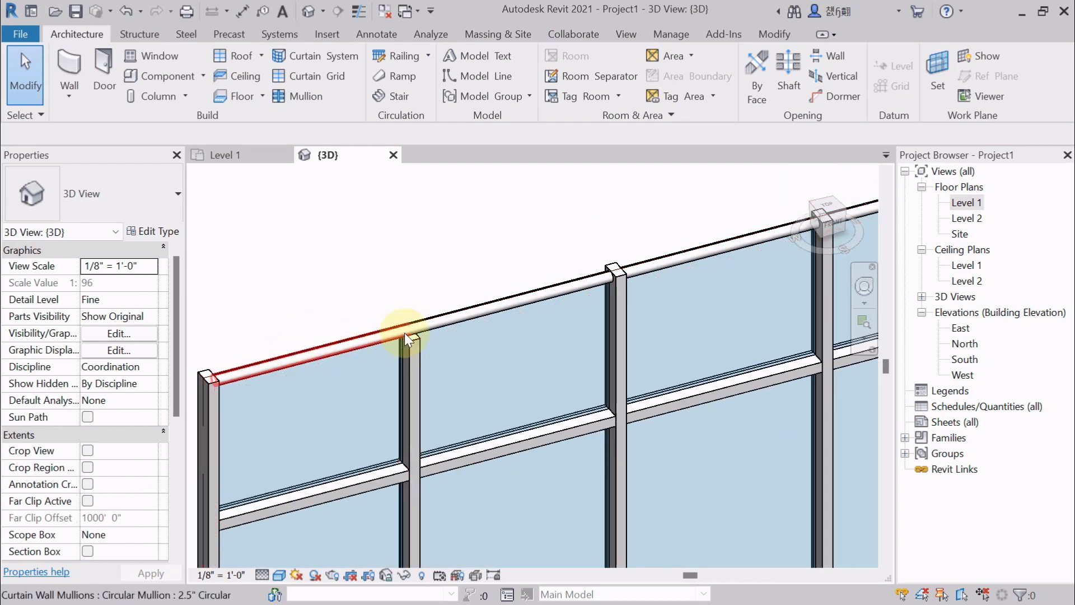
{"action": "scroll", "coordinate": [506, 311], "scroll_direction": "down", "scroll_amount": 4}
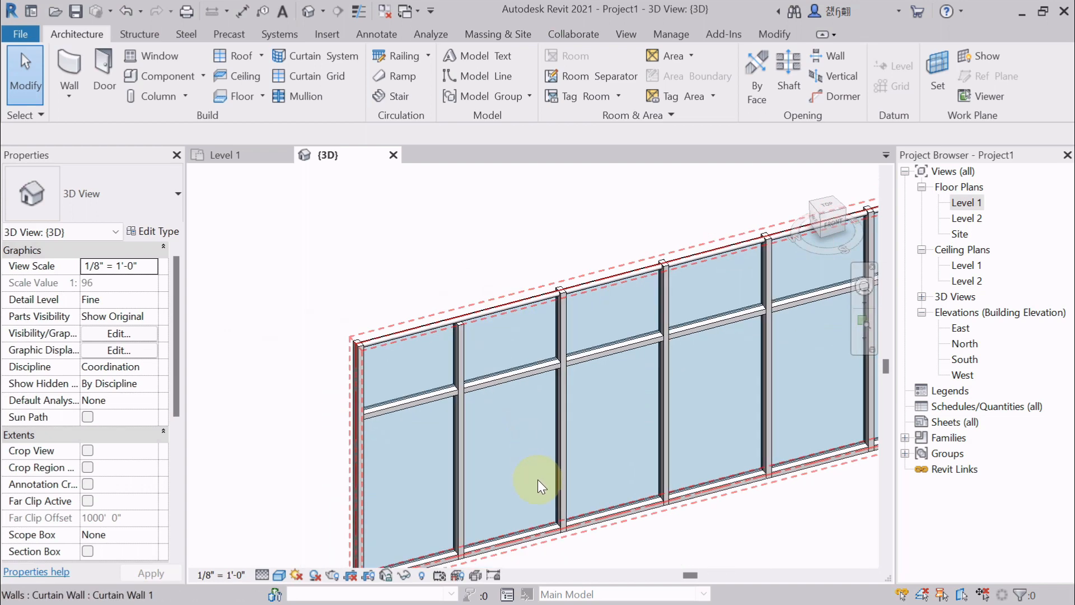
{"action": "middle_click_drag", "start_coordinate": [506, 449], "coordinate": [536, 456], "text": "shift"}
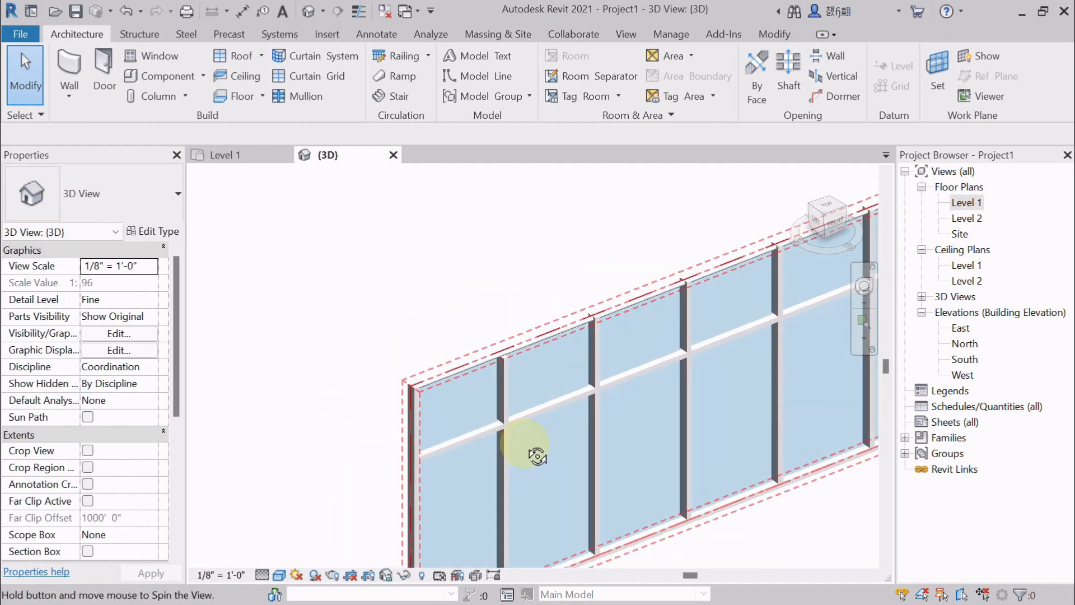
{"action": "scroll", "coordinate": [505, 421], "scroll_direction": "down", "scroll_amount": 2}
{"action": "scroll", "coordinate": [434, 425], "scroll_direction": "up", "scroll_amount": 1}
{"action": "scroll", "coordinate": [342, 365], "scroll_direction": "up", "scroll_amount": 2}
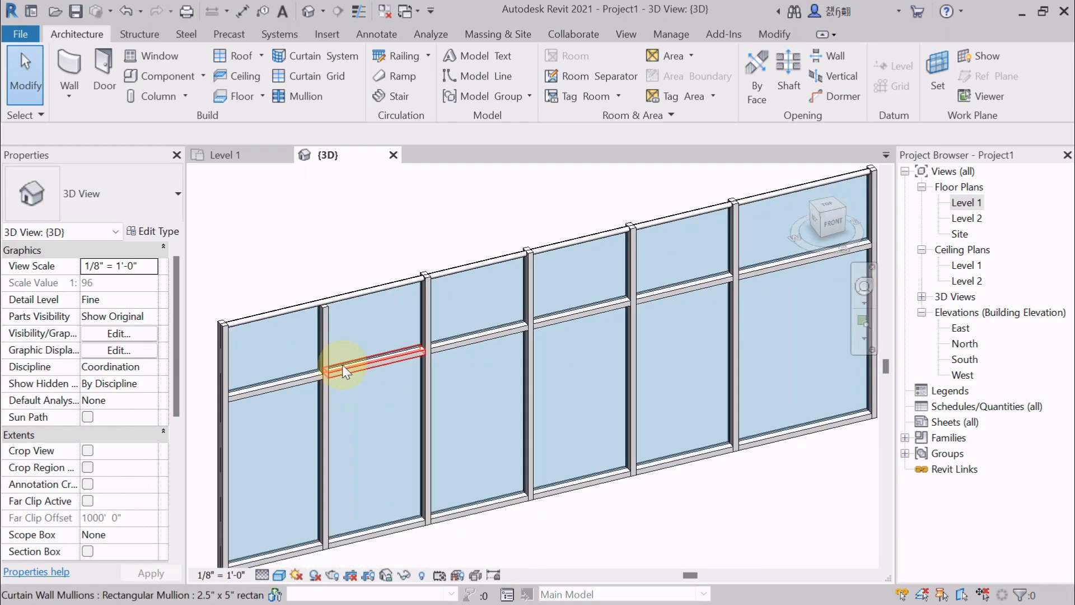
Delete the upper segment of the first interior vertical mullion, between the horizontal mullion and the top edge
{"action": "left_click", "coordinate": [327, 337]}
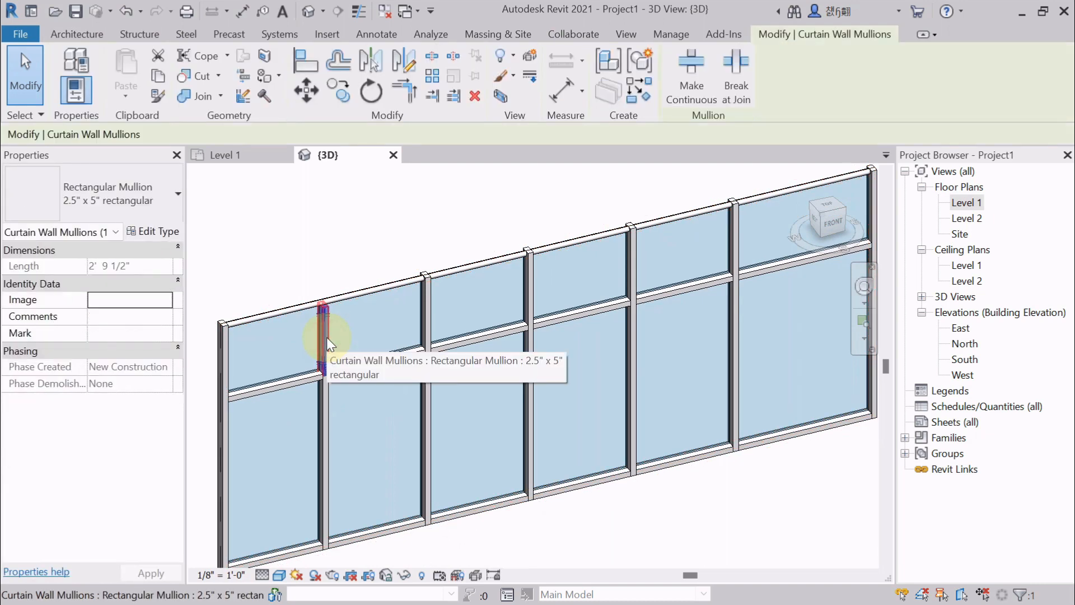
{"action": "left_click", "coordinate": [475, 96]}
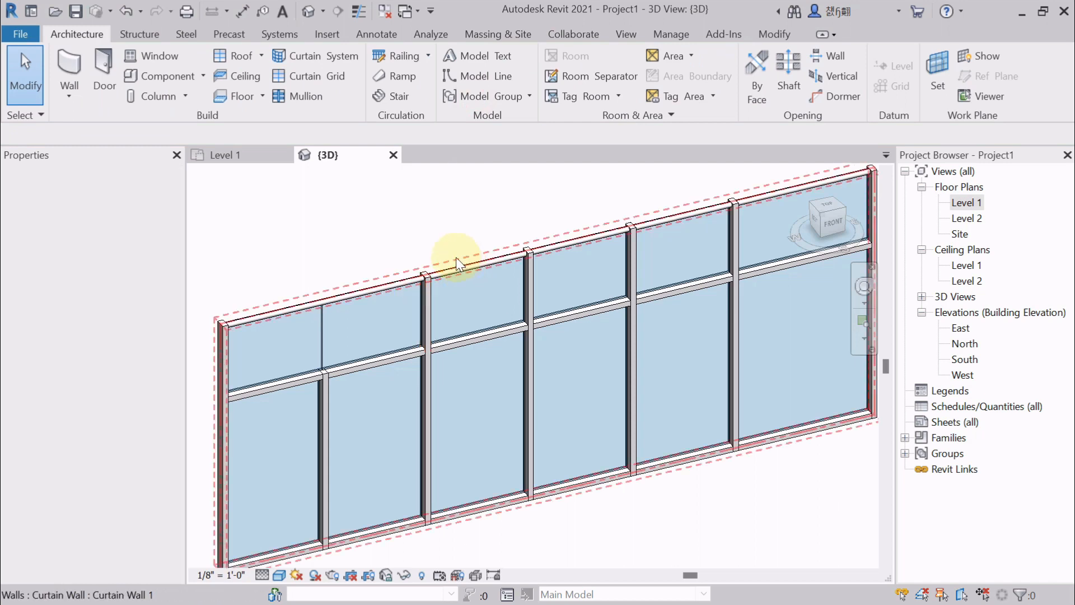
{"action": "scroll", "coordinate": [332, 341], "scroll_direction": "down", "scroll_amount": 2}
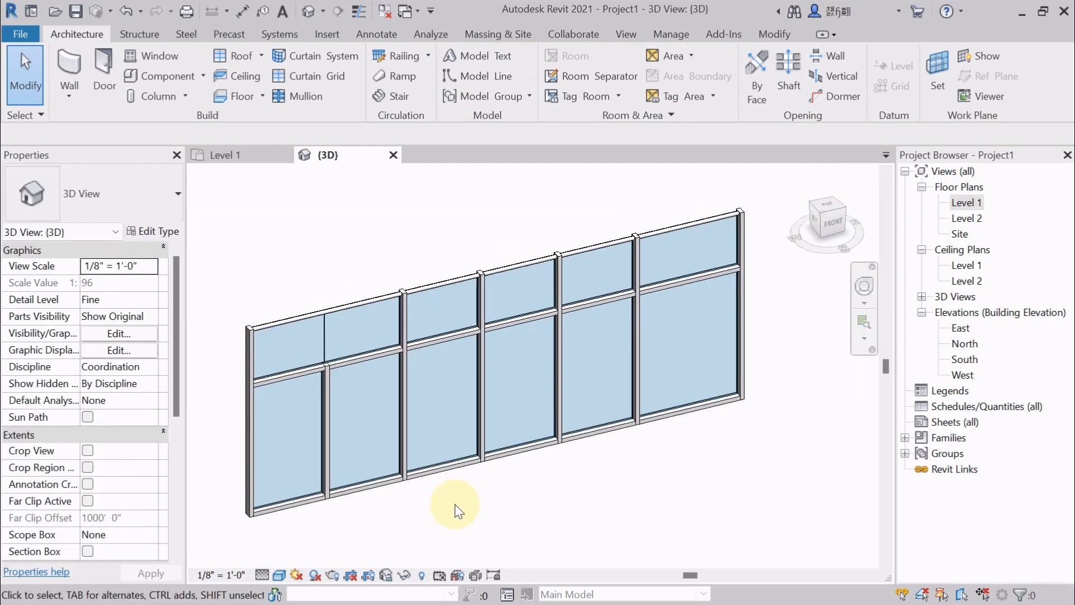
{"action": "scroll", "coordinate": [455, 503], "scroll_direction": "down", "scroll_amount": 1}
{"action": "middle_click_drag", "start_coordinate": [454, 504], "coordinate": [441, 414]}
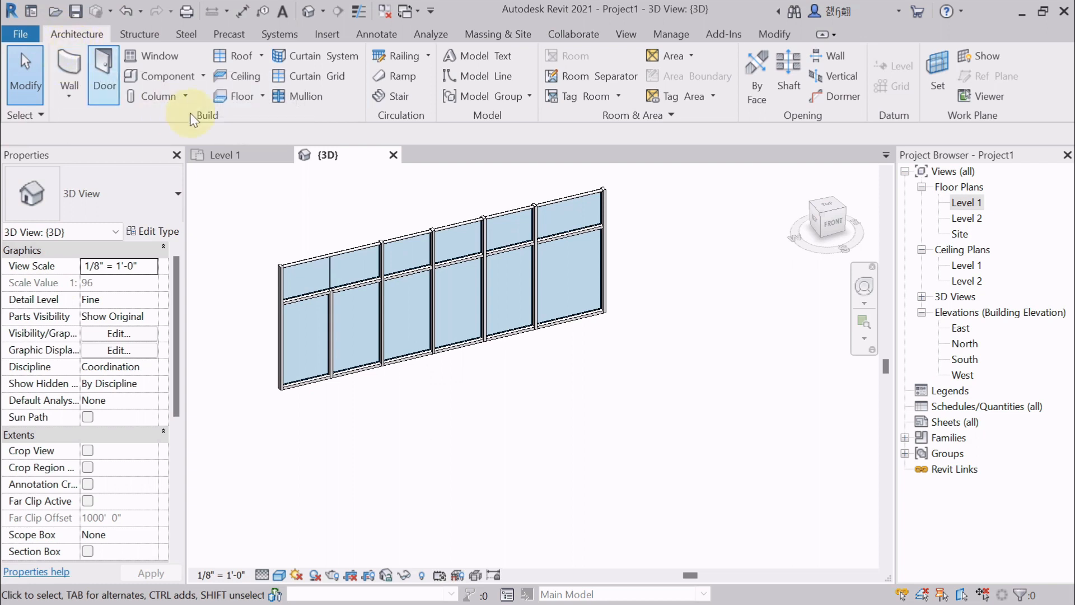
Draw an Exterior Glazing curtain wall about 25'-6" long in front of the mullioned wall, from Level 1 up to Level 2
{"action": "left_click", "coordinate": [68, 69]}
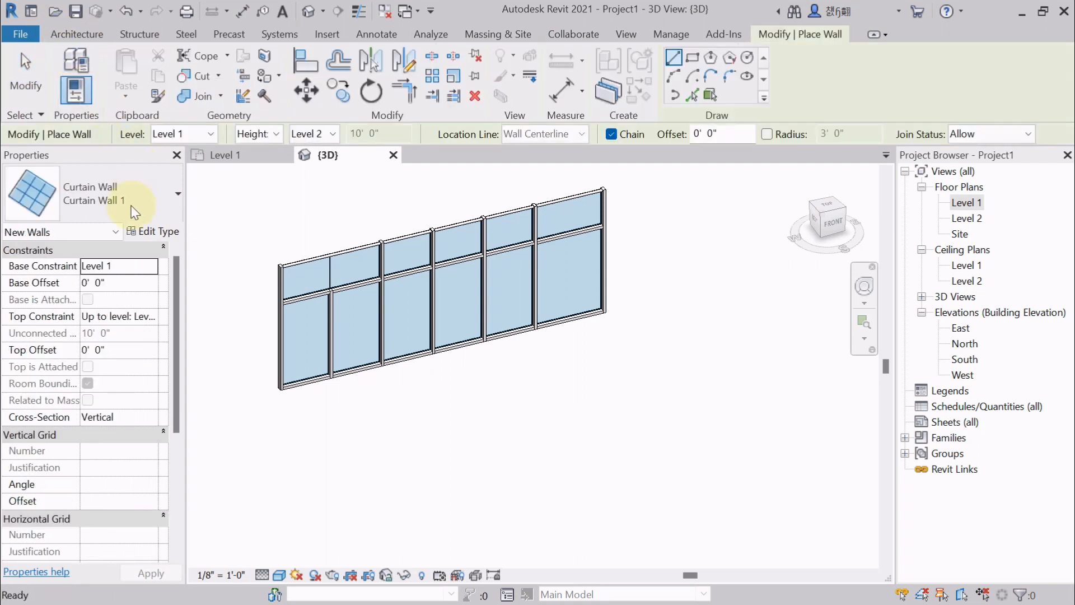
{"action": "left_click", "coordinate": [125, 210]}
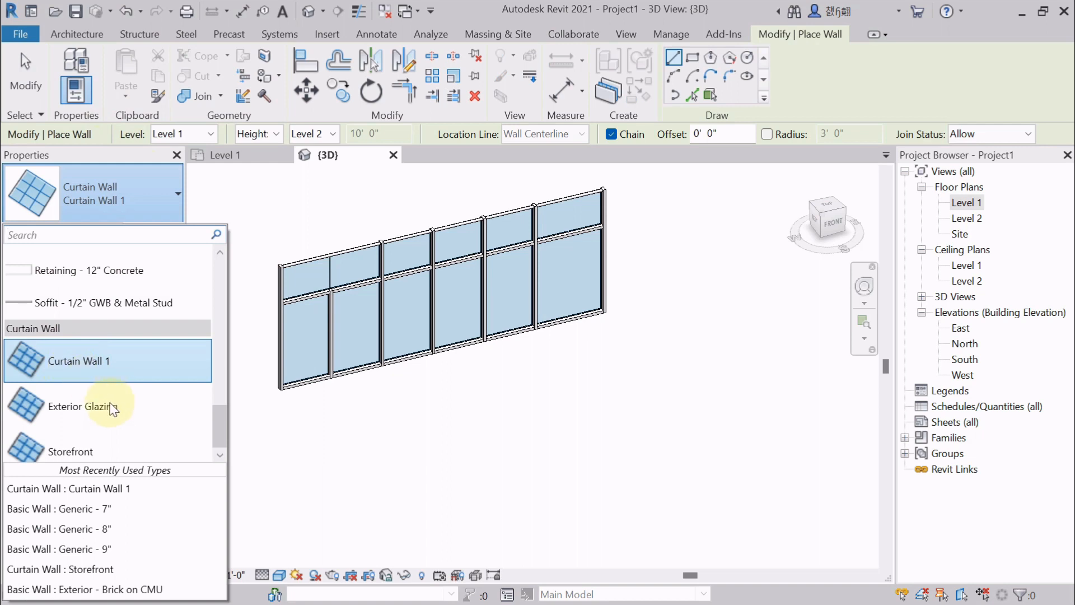
{"action": "left_click", "coordinate": [70, 411]}
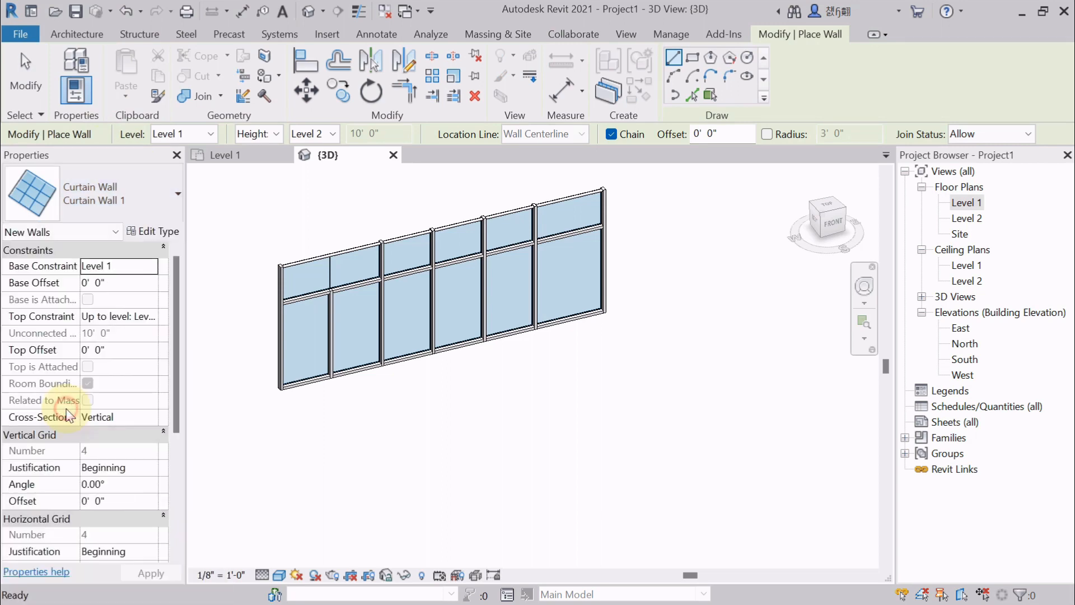
{"action": "left_click", "coordinate": [100, 215]}
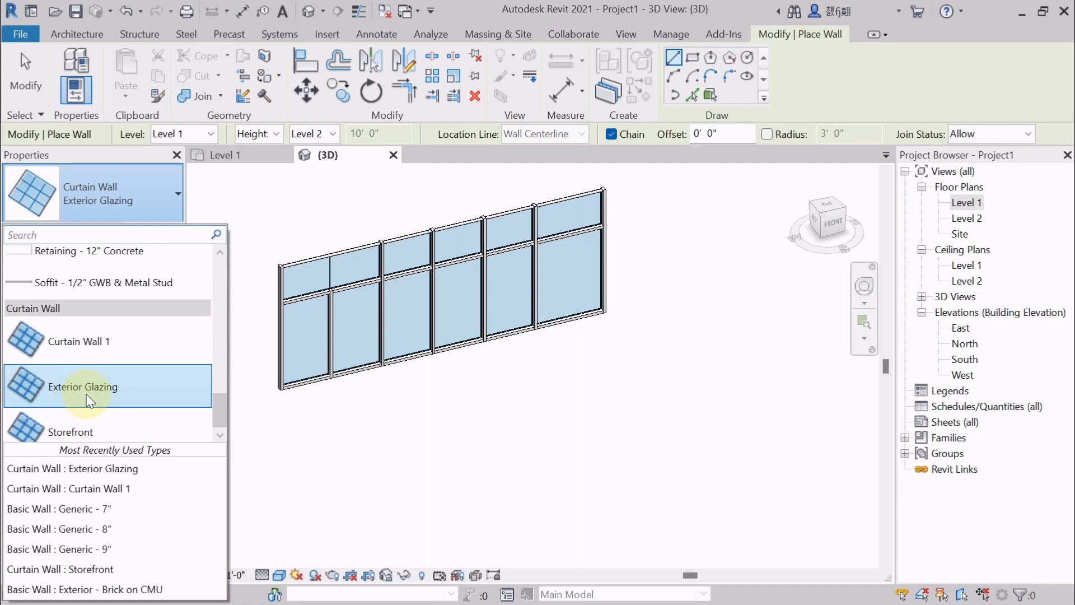
{"action": "left_click", "coordinate": [87, 398]}
{"action": "scroll", "coordinate": [420, 443], "scroll_direction": "down", "scroll_amount": 2}
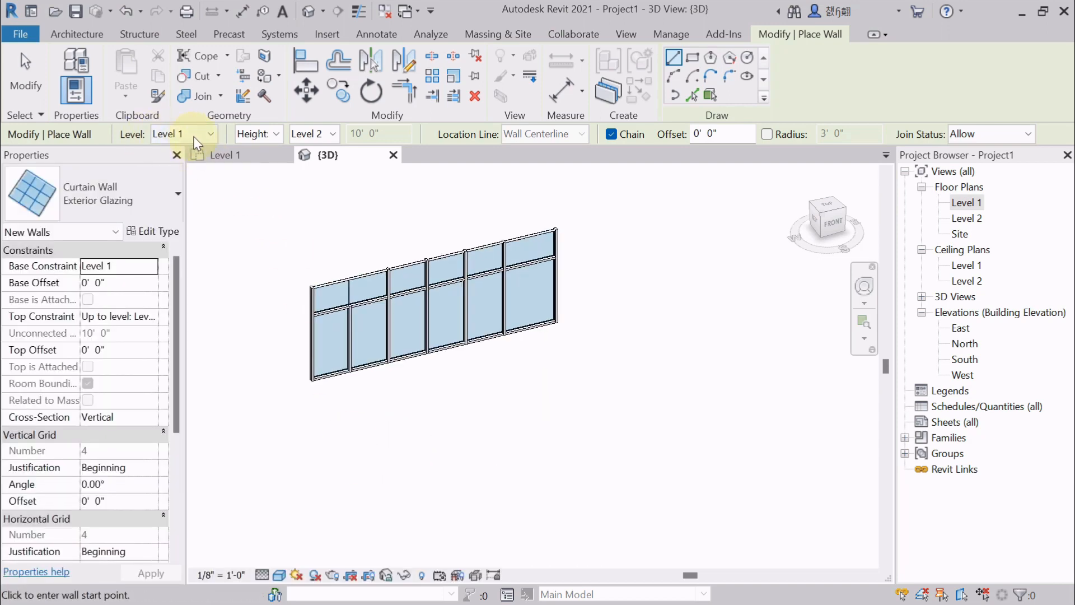
{"action": "left_click", "coordinate": [211, 135]}
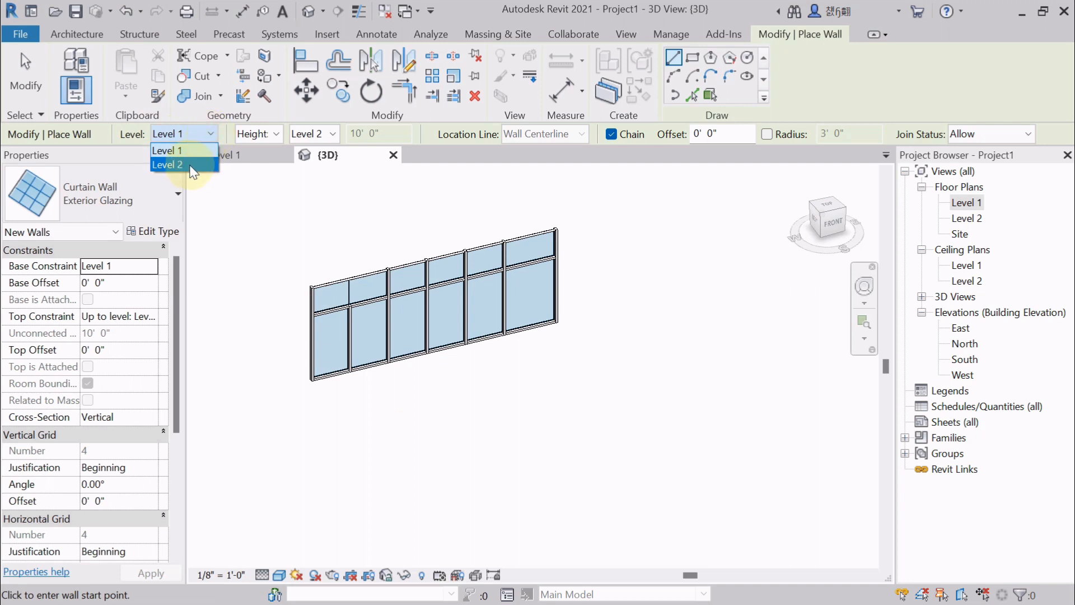
{"action": "left_click", "coordinate": [332, 134]}
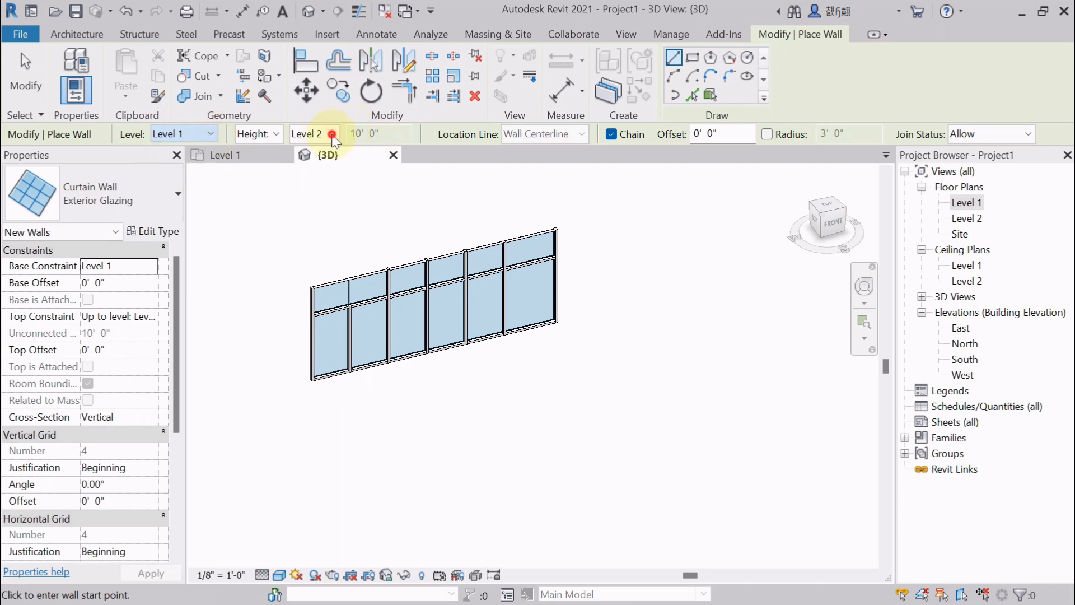
{"action": "left_click", "coordinate": [331, 449]}
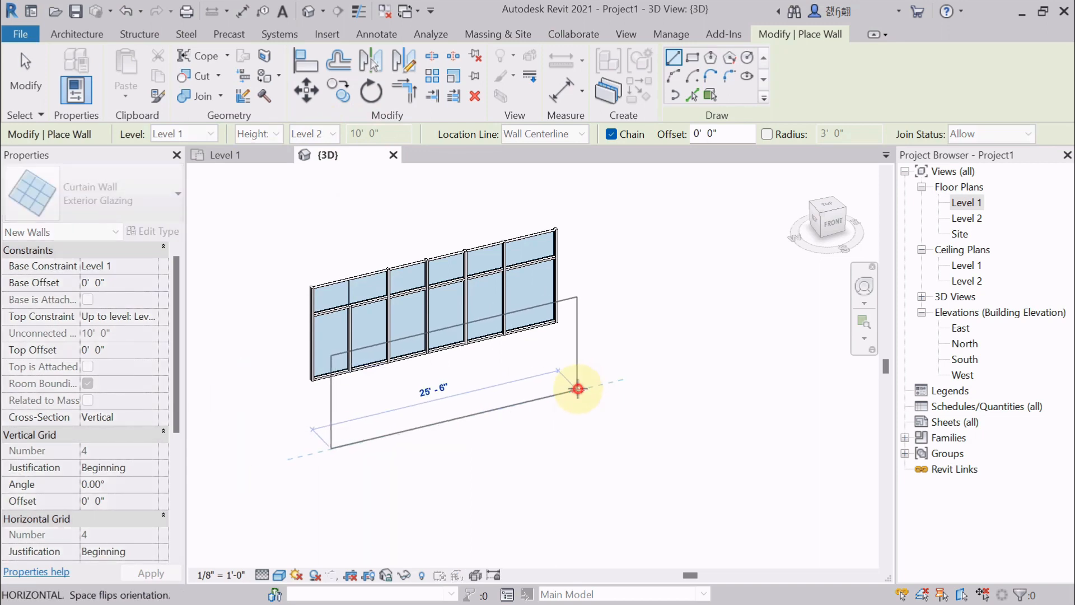
{"action": "left_click", "coordinate": [577, 388]}
{"action": "middle_click_drag", "start_coordinate": [334, 451], "coordinate": [364, 408], "text": "shift"}
{"action": "key", "text": "Escape"}
{"action": "key", "text": "Escape"}
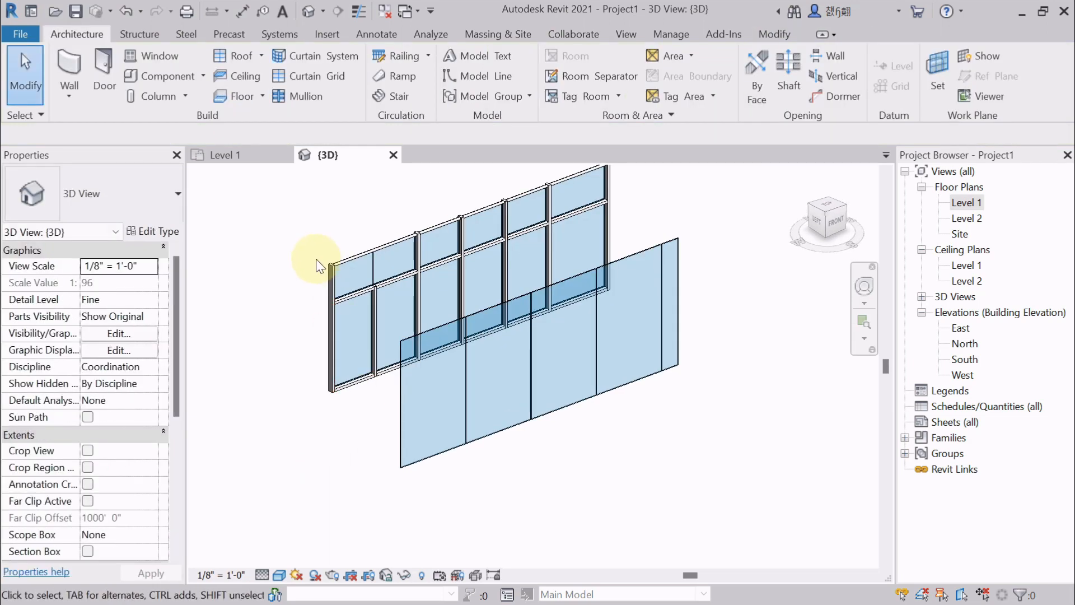
Examine the new Exterior Glazing wall's vertical divisions and panels and compare them with the mullioned wall behind it
{"action": "middle_click_drag", "start_coordinate": [335, 287], "coordinate": [320, 301]}
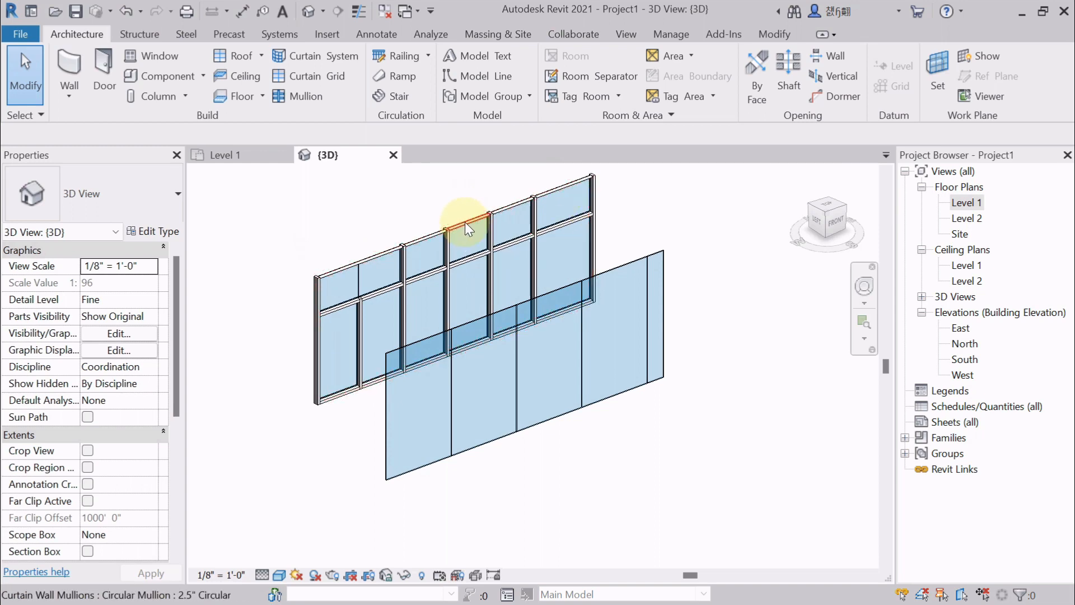
{"action": "scroll", "coordinate": [371, 425], "scroll_direction": "up", "scroll_amount": 1}
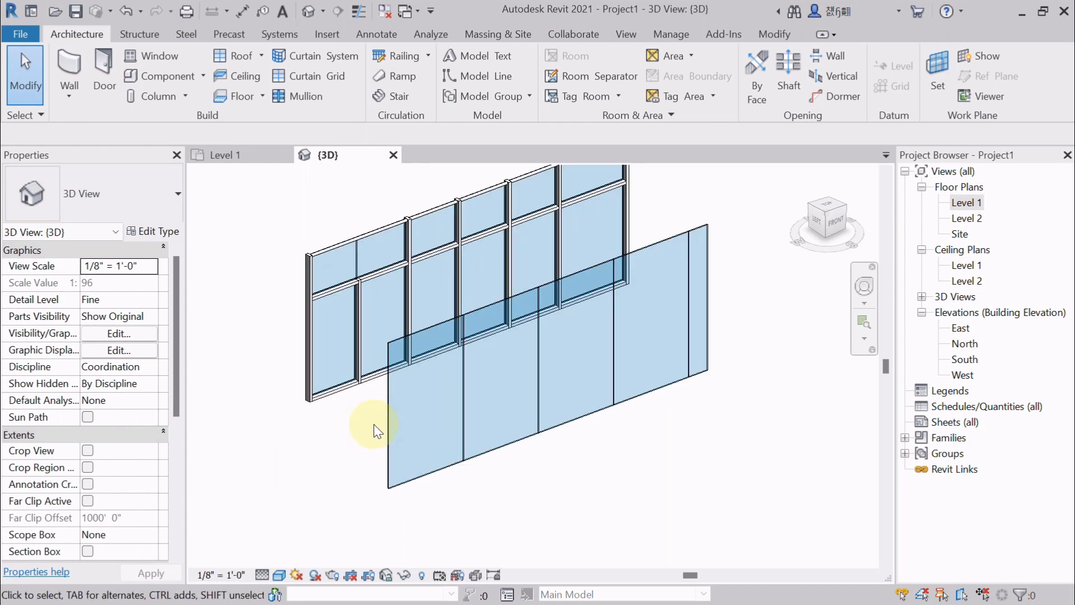
{"action": "left_click", "coordinate": [434, 424]}
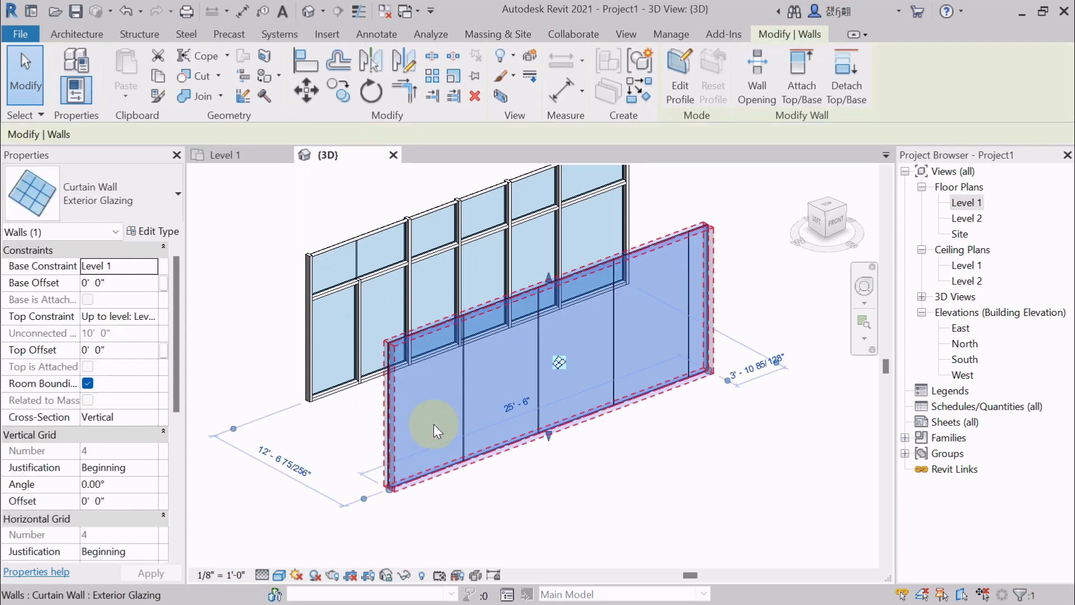
{"action": "key", "text": "Escape"}
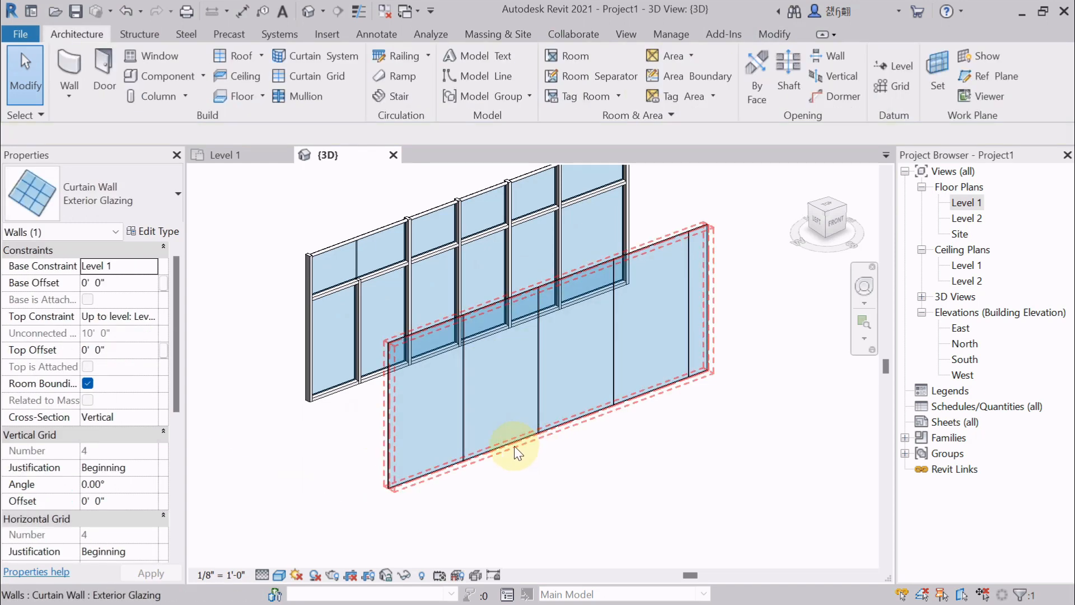
{"action": "scroll", "coordinate": [514, 445], "scroll_direction": "up", "scroll_amount": 1}
{"action": "scroll", "coordinate": [512, 443], "scroll_direction": "down", "scroll_amount": 2}
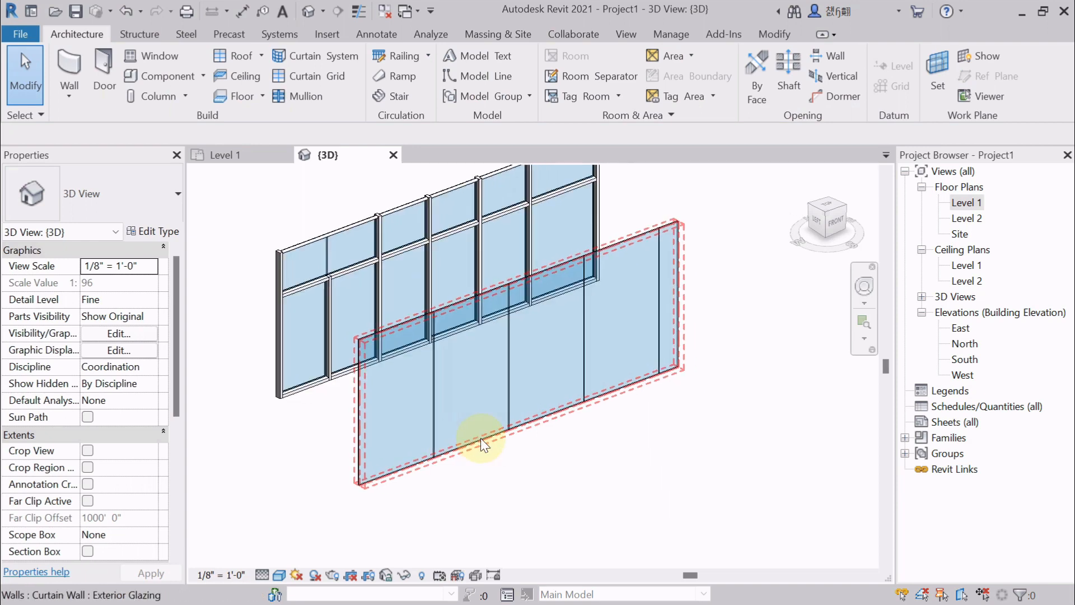
{"action": "scroll", "coordinate": [423, 381], "scroll_direction": "up", "scroll_amount": 3}
{"action": "scroll", "coordinate": [448, 353], "scroll_direction": "down", "scroll_amount": 3}
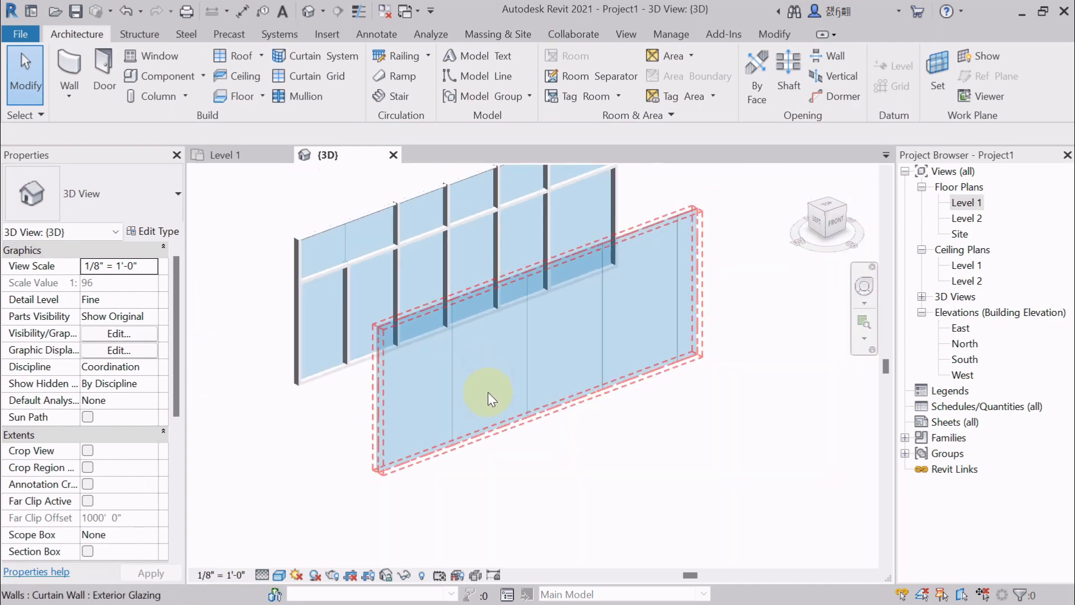
{"action": "left_click", "coordinate": [485, 416]}
{"action": "middle_click_drag", "start_coordinate": [550, 424], "coordinate": [492, 413]}
{"action": "left_click_drag", "start_coordinate": [544, 371], "coordinate": [629, 455]}
{"action": "left_click", "coordinate": [630, 455]}
{"action": "scroll", "coordinate": [617, 455], "scroll_direction": "up", "scroll_amount": 3}
{"action": "scroll", "coordinate": [374, 410], "scroll_direction": "up", "scroll_amount": 4}
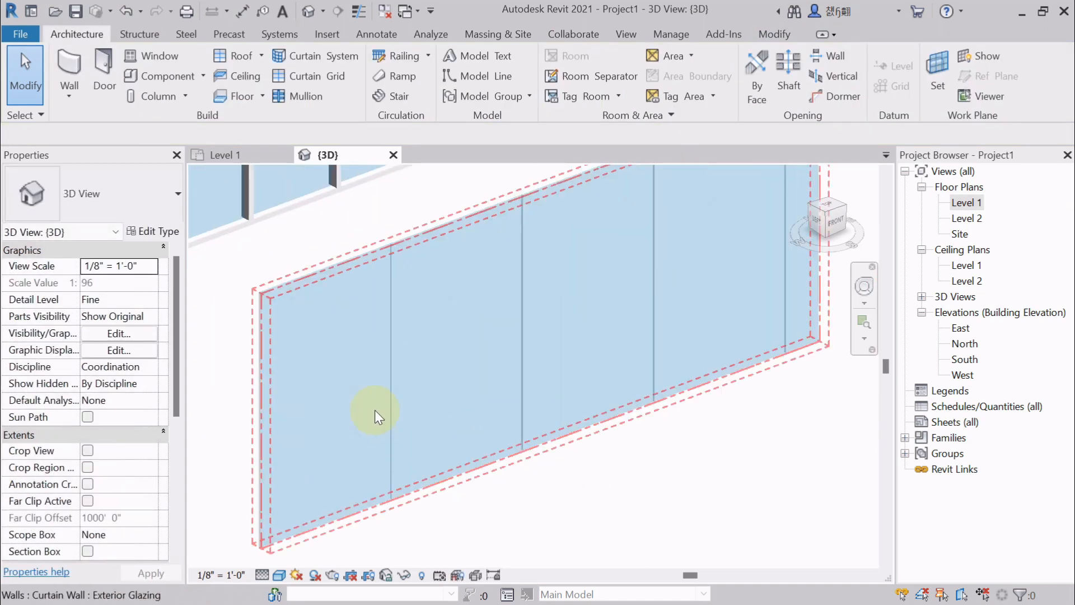
{"action": "scroll", "coordinate": [409, 386], "scroll_direction": "down", "scroll_amount": 5}
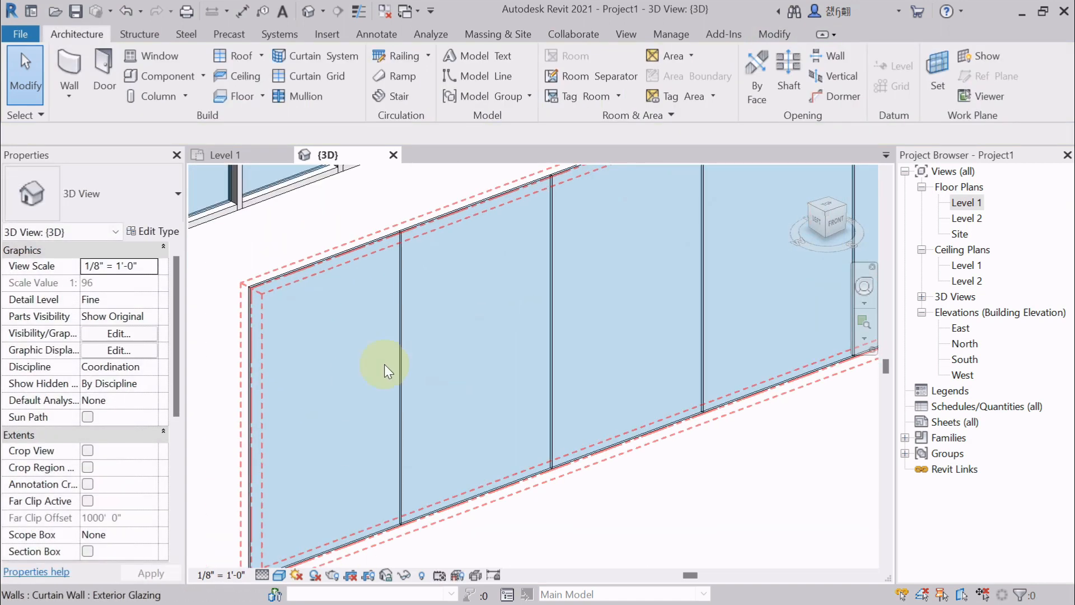
{"action": "middle_click_drag", "start_coordinate": [293, 436], "coordinate": [291, 452]}
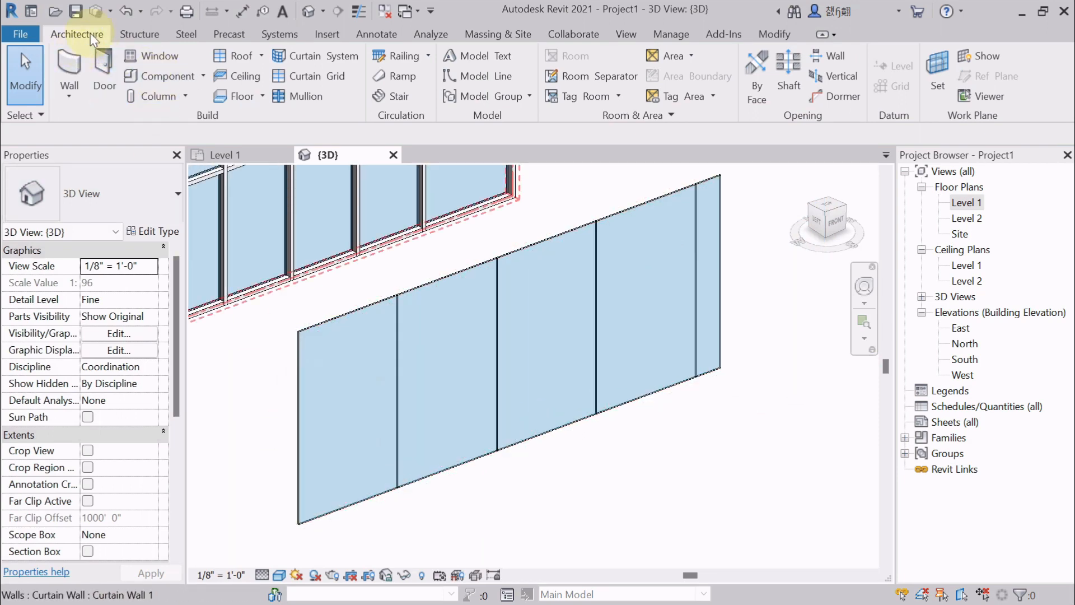
Place a horizontal curtain grid line across all segments of the Exterior Glazing wall, about 3'-4" below its top edge
{"action": "left_click", "coordinate": [318, 79]}
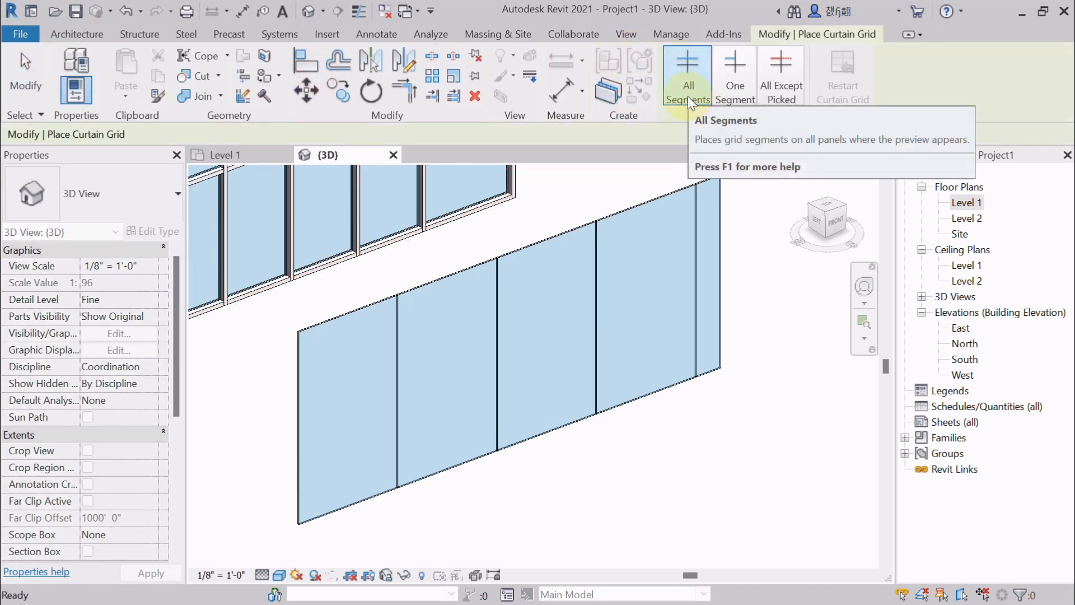
{"action": "left_click", "coordinate": [354, 373]}
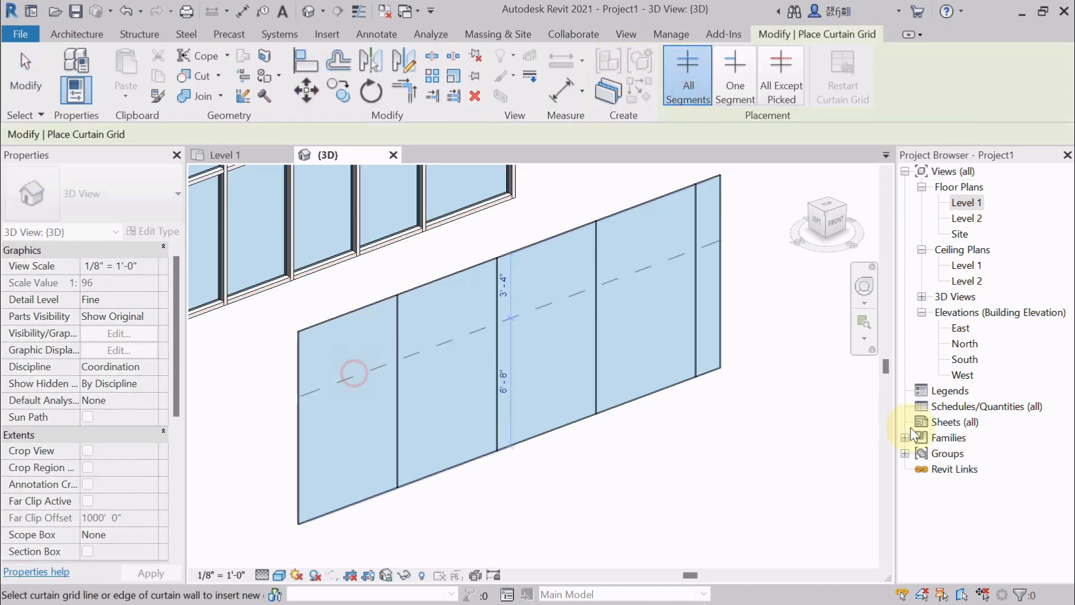
{"action": "key", "text": "Escape"}
{"action": "key", "text": "Escape"}
Undo the horizontal curtain grid line on the Exterior Glazing wall
{"action": "scroll", "coordinate": [535, 442], "scroll_direction": "up", "scroll_amount": 2}
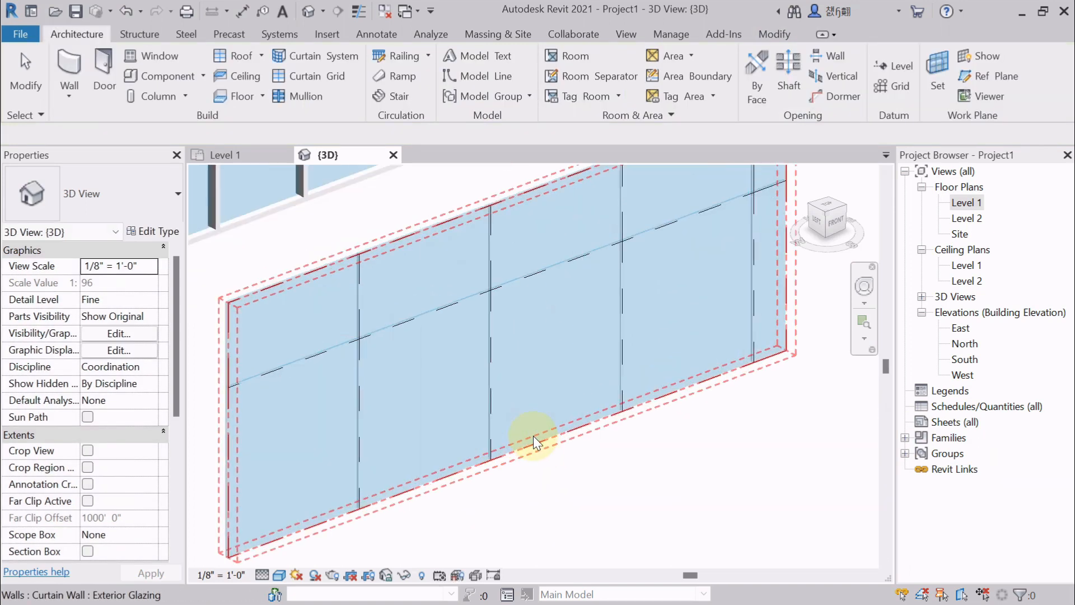
{"action": "scroll", "coordinate": [468, 444], "scroll_direction": "down", "scroll_amount": 2}
{"action": "middle_click_drag", "start_coordinate": [468, 444], "coordinate": [592, 479]}
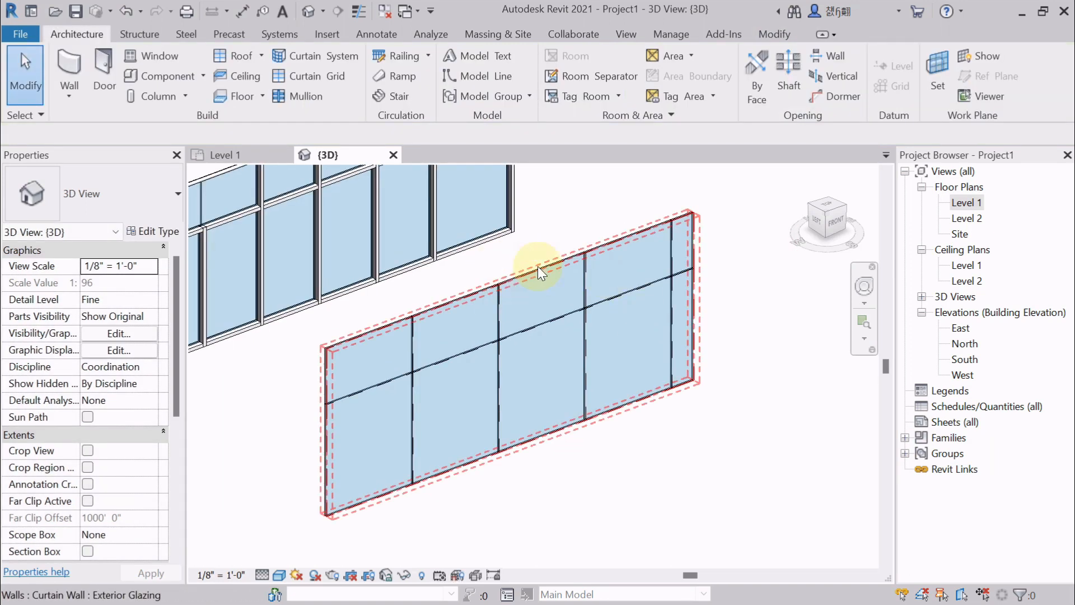
{"action": "scroll", "coordinate": [531, 294], "scroll_direction": "down", "scroll_amount": 2}
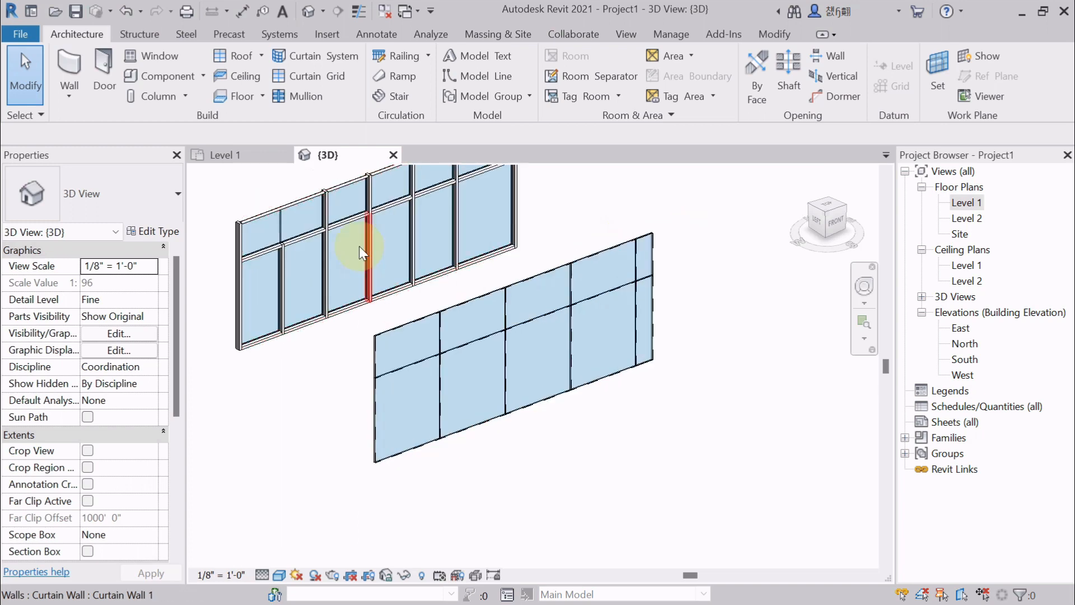
{"action": "scroll", "coordinate": [330, 244], "scroll_direction": "up", "scroll_amount": 1}
{"action": "middle_click_drag", "start_coordinate": [348, 317], "coordinate": [348, 316]}
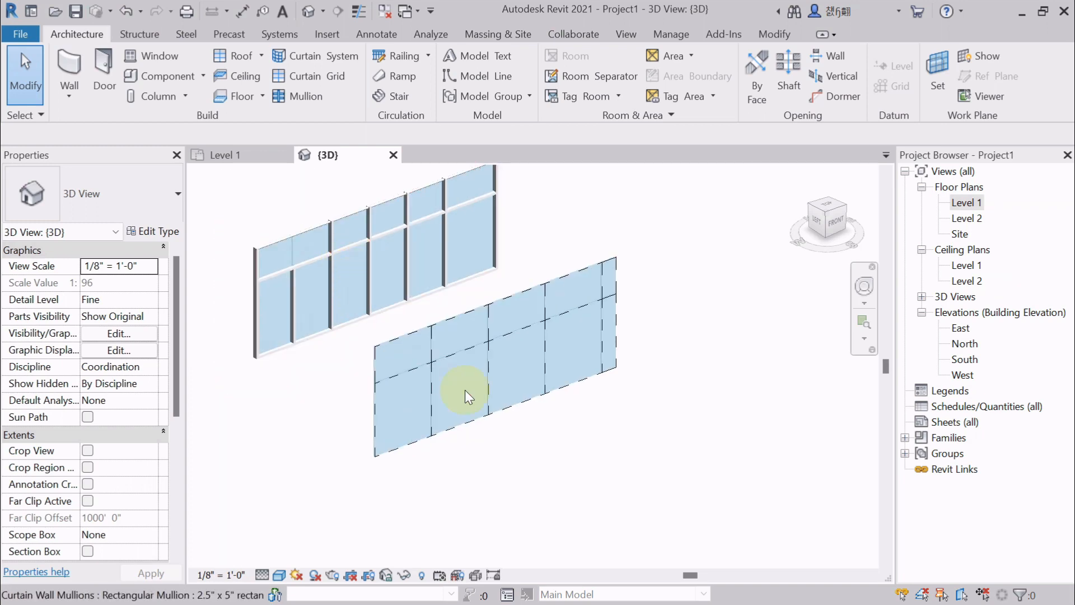
{"action": "scroll", "coordinate": [443, 437], "scroll_direction": "down", "scroll_amount": 1}
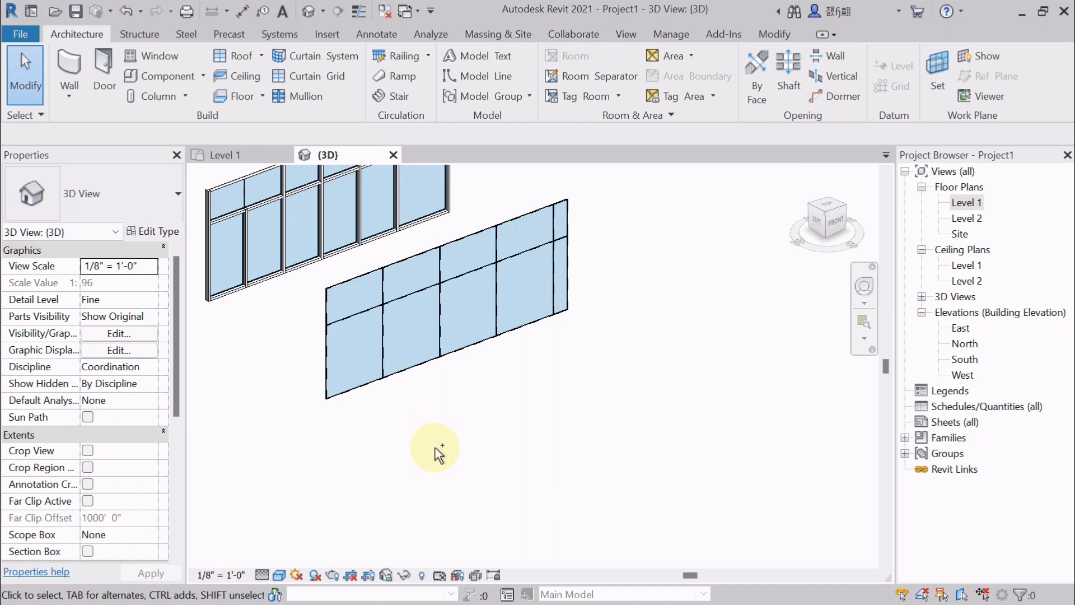
{"action": "scroll", "coordinate": [438, 454], "scroll_direction": "up", "scroll_amount": 3}
{"action": "scroll", "coordinate": [442, 443], "scroll_direction": "down", "scroll_amount": 2}
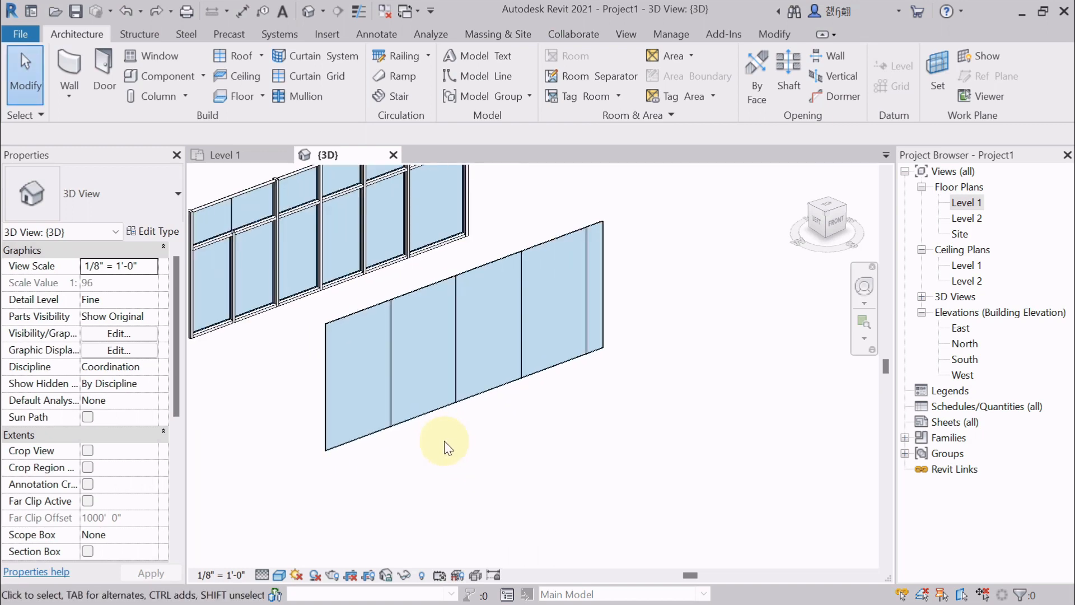
Draw a Storefront curtain wall in front of and parallel to the Exterior Glazing wall, from Level 1 up to Level 2
{"action": "left_click", "coordinate": [20, 65]}
{"action": "left_click", "coordinate": [70, 66]}
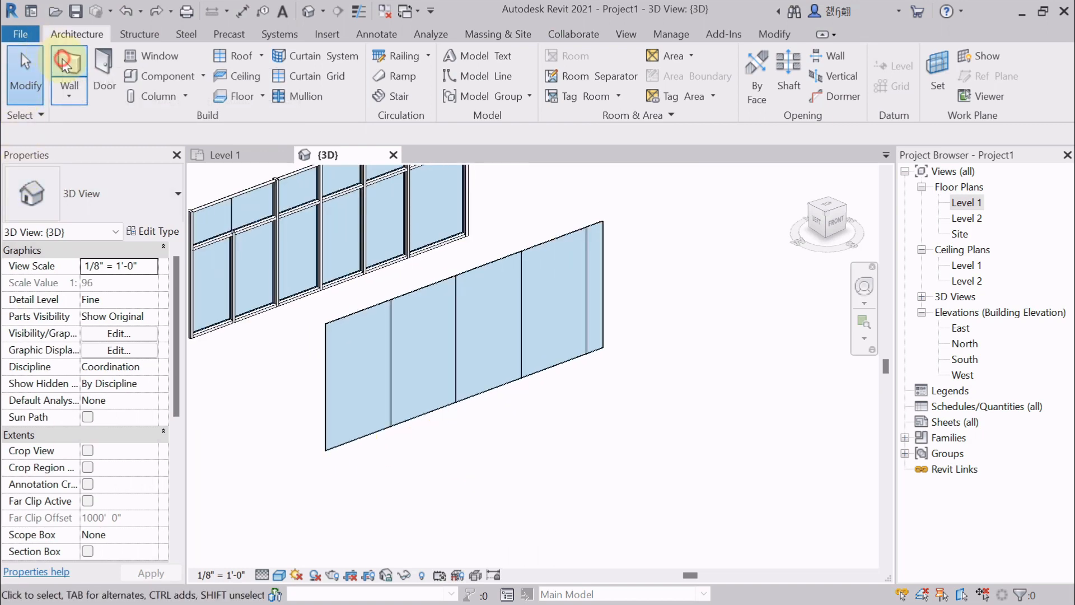
{"action": "left_click", "coordinate": [96, 196]}
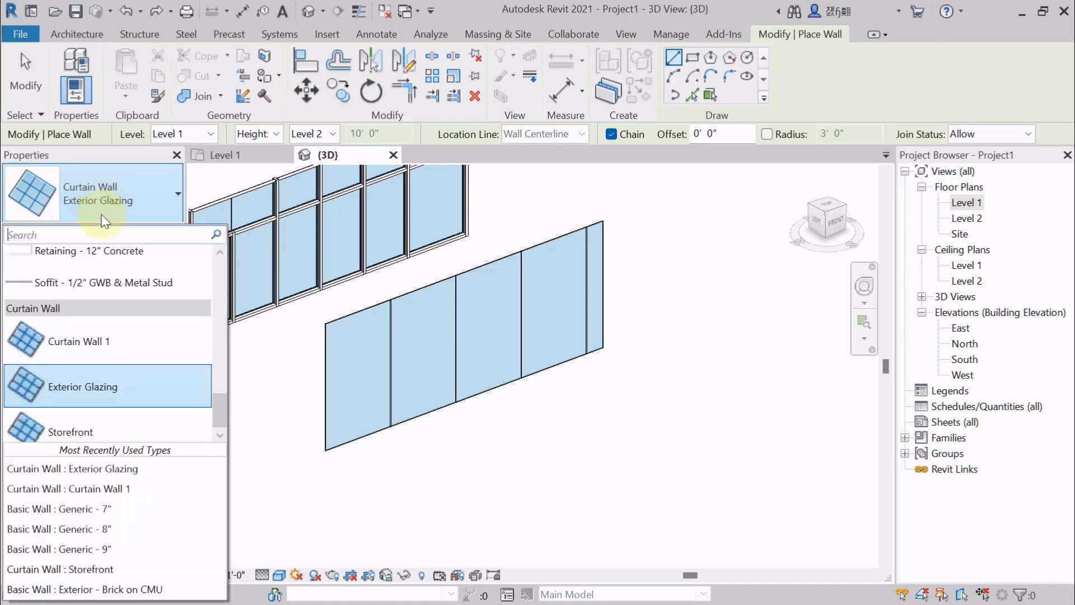
{"action": "left_click", "coordinate": [101, 438]}
{"action": "scroll", "coordinate": [415, 492], "scroll_direction": "down", "scroll_amount": 2}
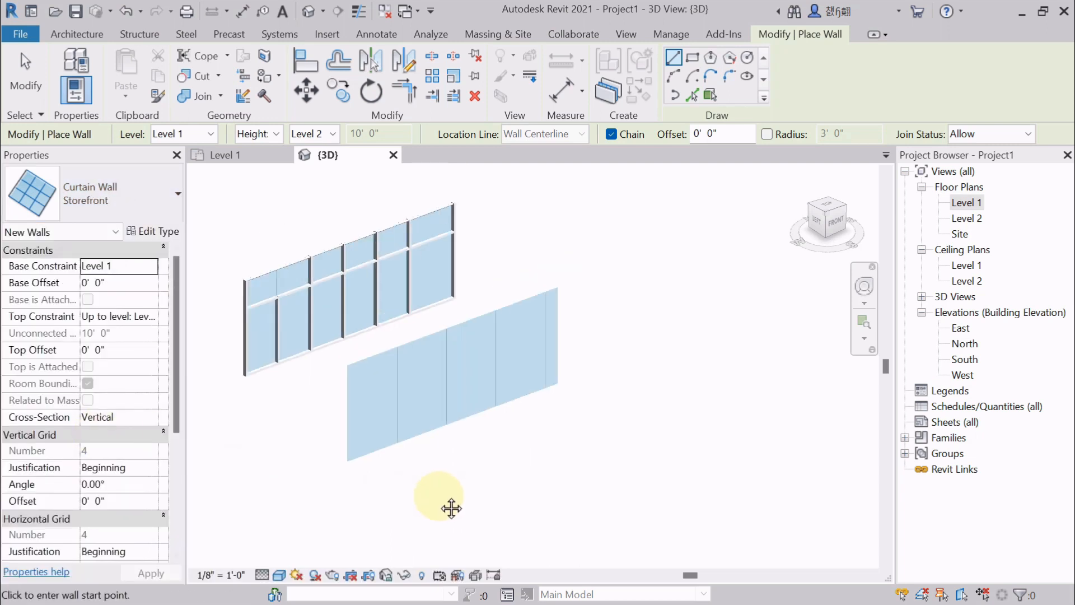
{"action": "middle_click_drag", "start_coordinate": [451, 507], "coordinate": [407, 432]}
{"action": "scroll", "coordinate": [406, 433], "scroll_direction": "down", "scroll_amount": 1}
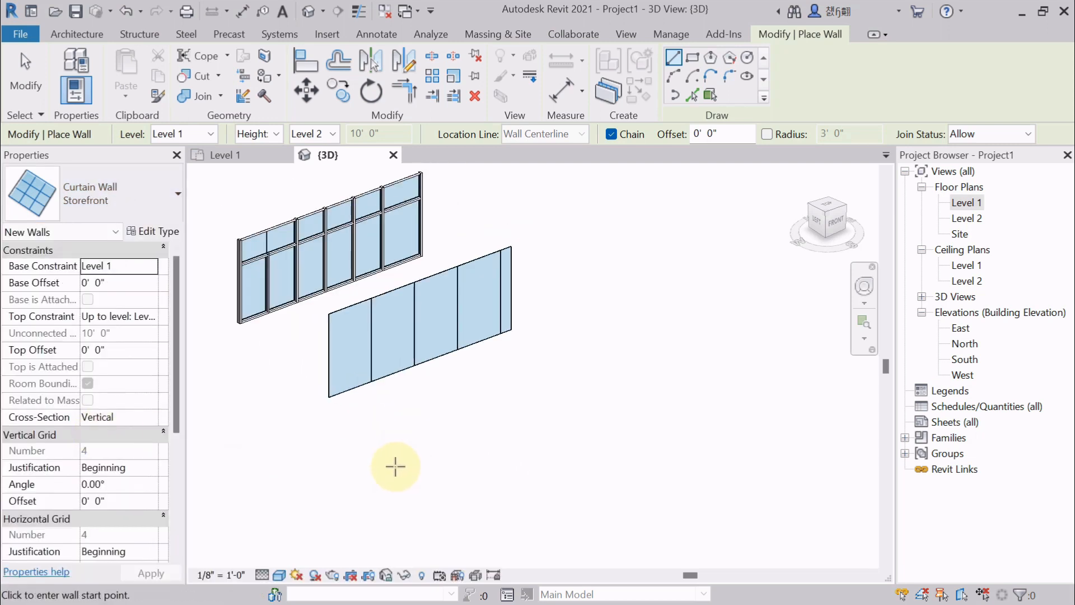
{"action": "left_click", "coordinate": [383, 479]}
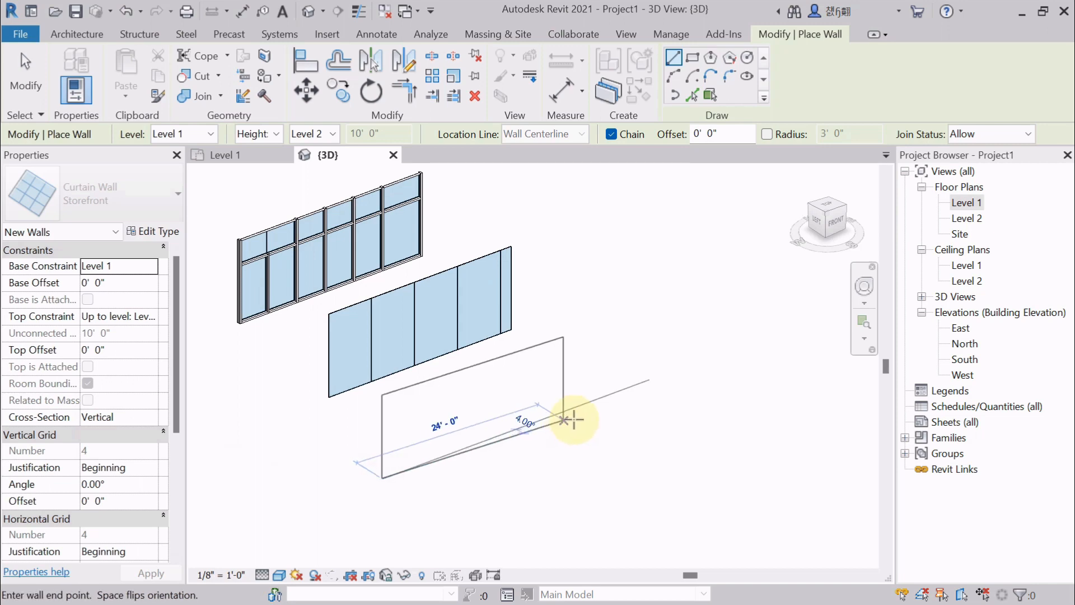
{"action": "left_click", "coordinate": [593, 401]}
{"action": "key", "text": "Escape"}
{"action": "key", "text": "Escape"}
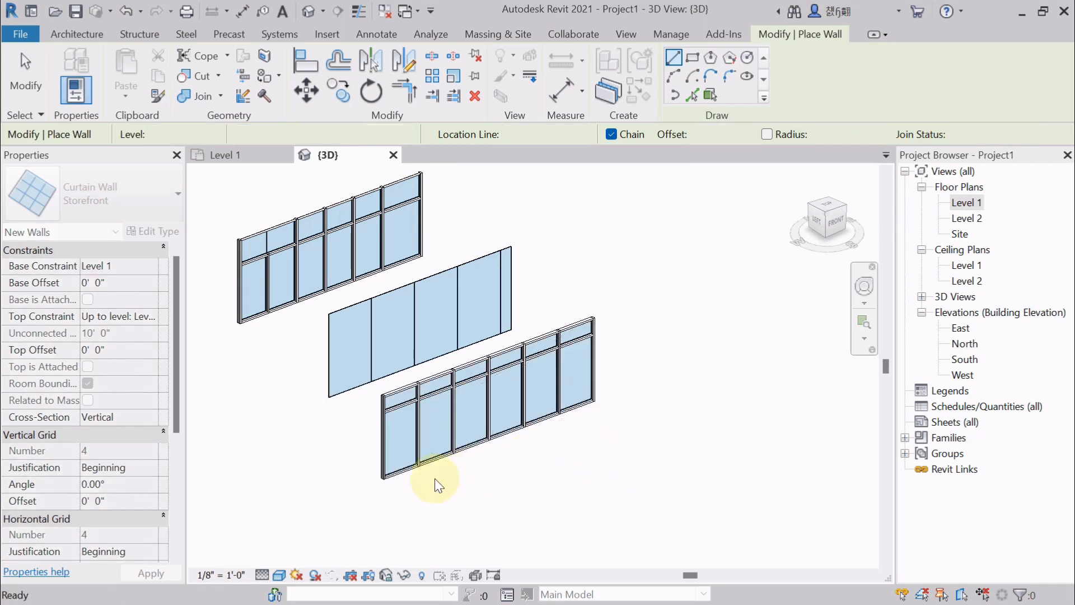
Examine the Storefront wall's mullions and panel layout and compare it with the two walls behind it
{"action": "scroll", "coordinate": [438, 480], "scroll_direction": "up", "scroll_amount": 3}
{"action": "scroll", "coordinate": [247, 428], "scroll_direction": "up", "scroll_amount": 3}
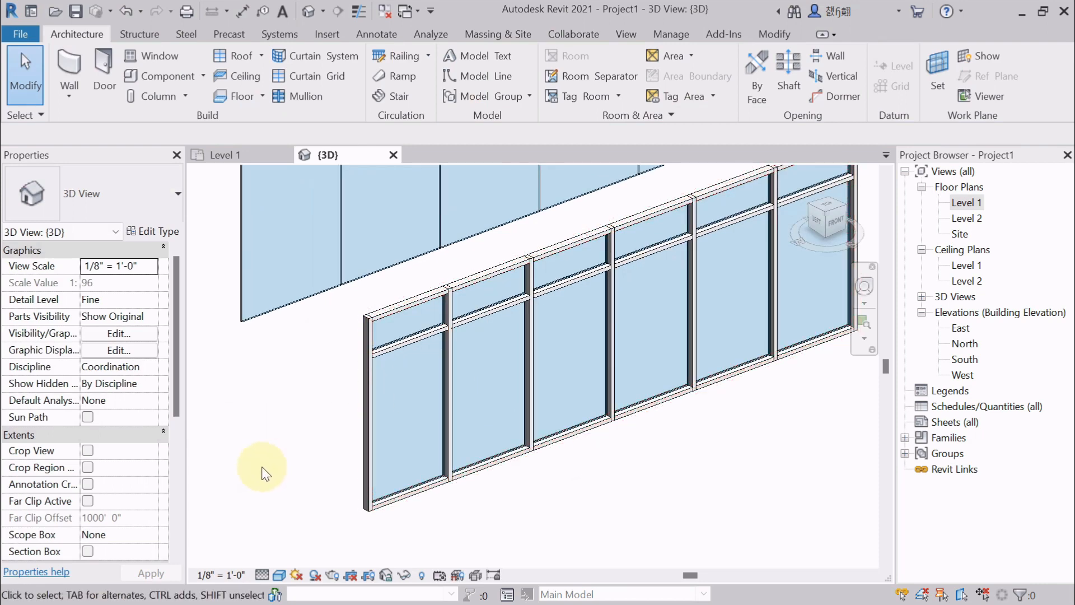
{"action": "left_click", "coordinate": [384, 384]}
{"action": "scroll", "coordinate": [385, 382], "scroll_direction": "up", "scroll_amount": 3}
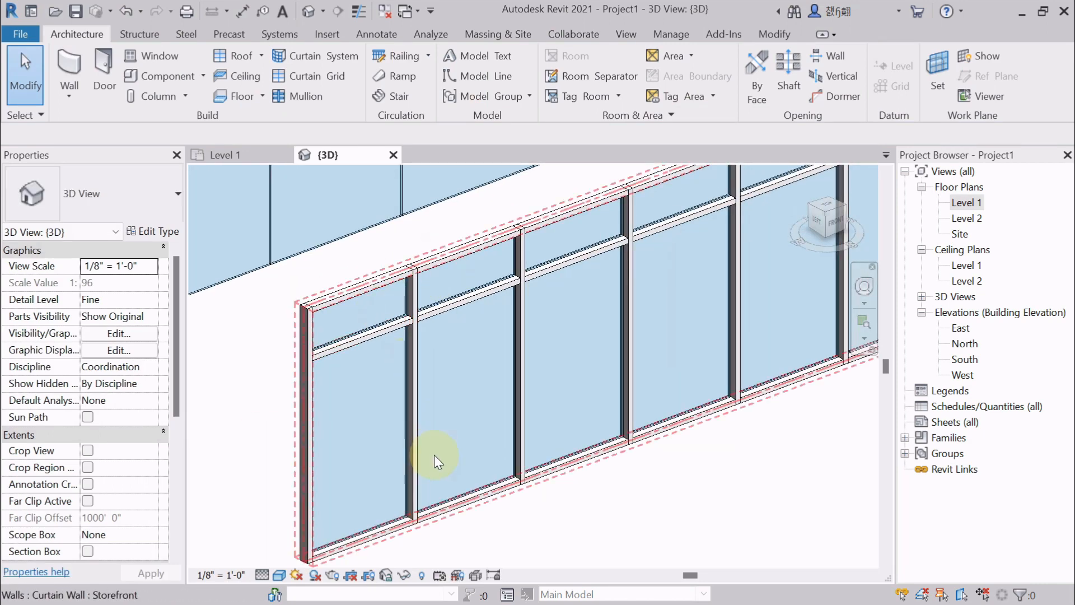
{"action": "left_click", "coordinate": [311, 353]}
{"action": "scroll", "coordinate": [311, 352], "scroll_direction": "down", "scroll_amount": 1}
{"action": "scroll", "coordinate": [310, 347], "scroll_direction": "down", "scroll_amount": 1}
{"action": "middle_click_drag", "start_coordinate": [789, 384], "coordinate": [760, 402]}
{"action": "scroll", "coordinate": [750, 395], "scroll_direction": "down", "scroll_amount": 2}
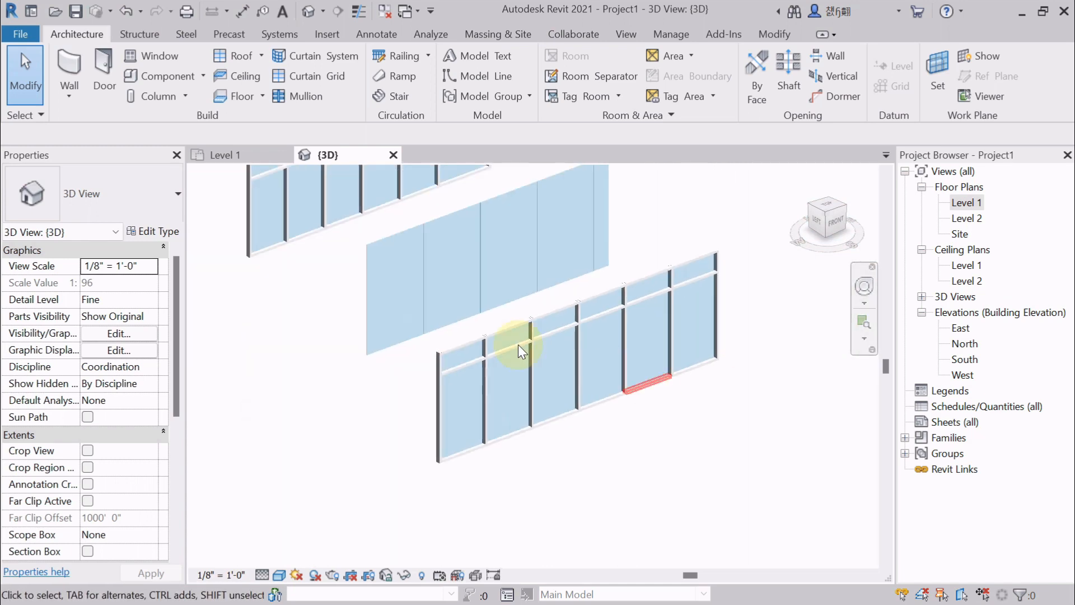
Compare the panel divisions and mullions of the three curtain walls in the 3D view
{"action": "middle_click_drag", "start_coordinate": [511, 346], "coordinate": [427, 449]}
{"action": "middle_click_drag", "start_coordinate": [392, 483], "coordinate": [324, 456]}
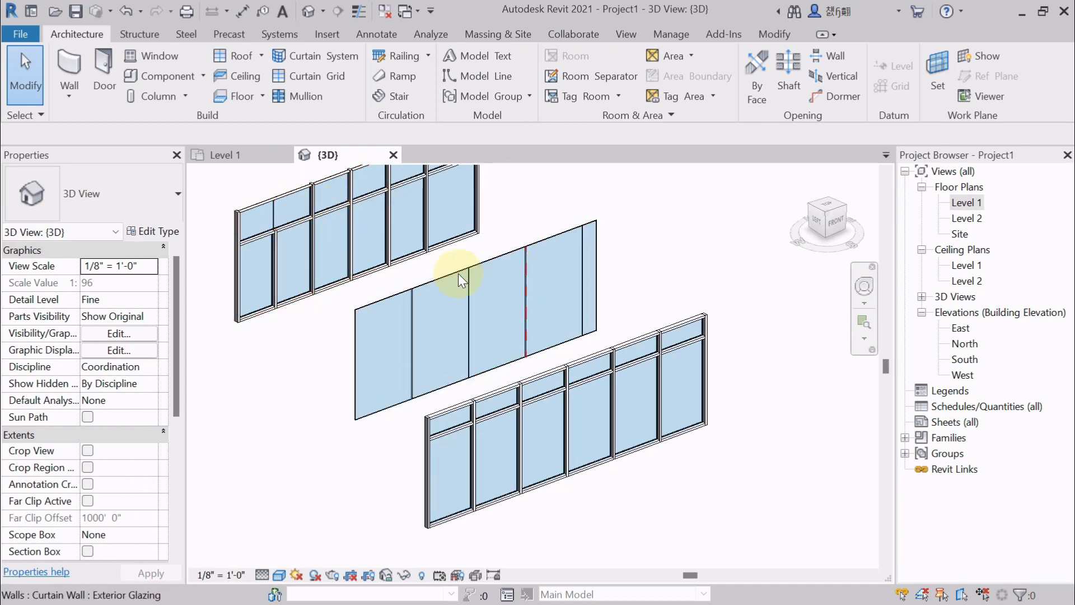
{"action": "scroll", "coordinate": [372, 343], "scroll_direction": "up", "scroll_amount": 1}
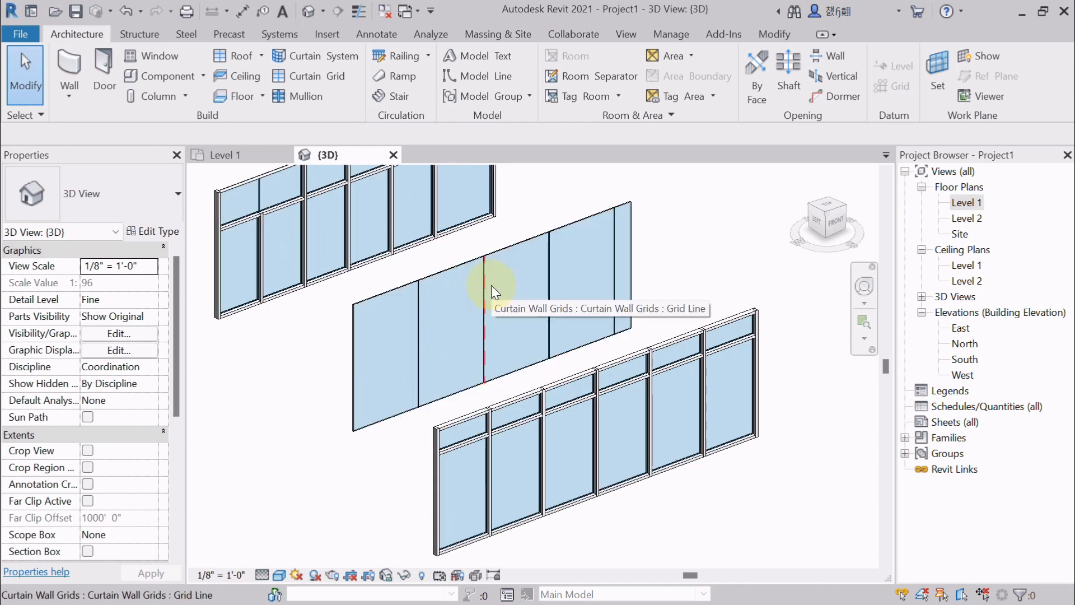
{"action": "middle_click_drag", "start_coordinate": [696, 379], "coordinate": [647, 381]}
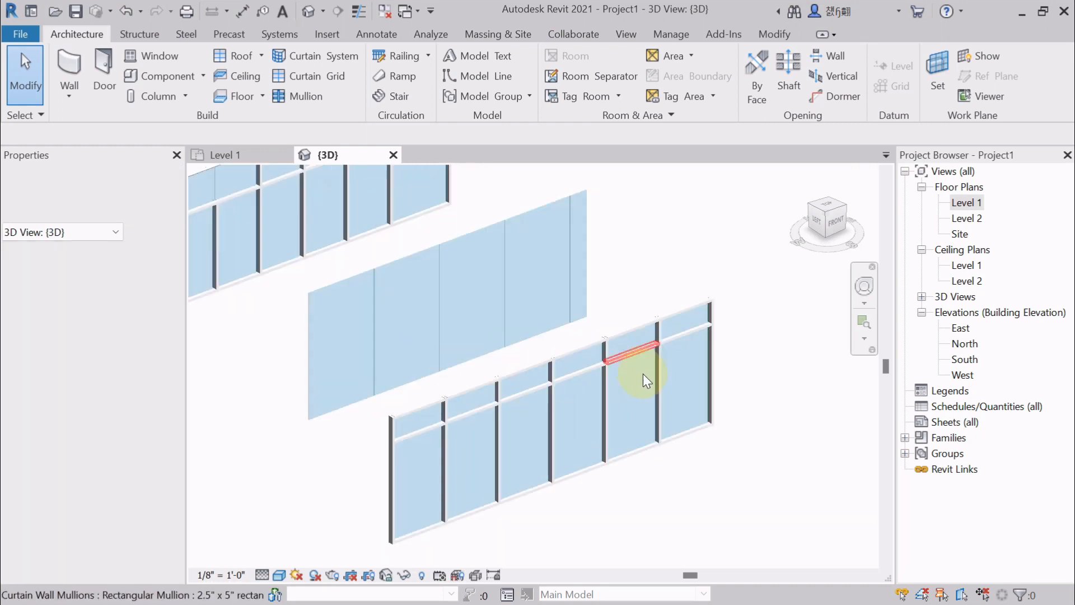
{"action": "scroll", "coordinate": [646, 380], "scroll_direction": "up", "scroll_amount": 1}
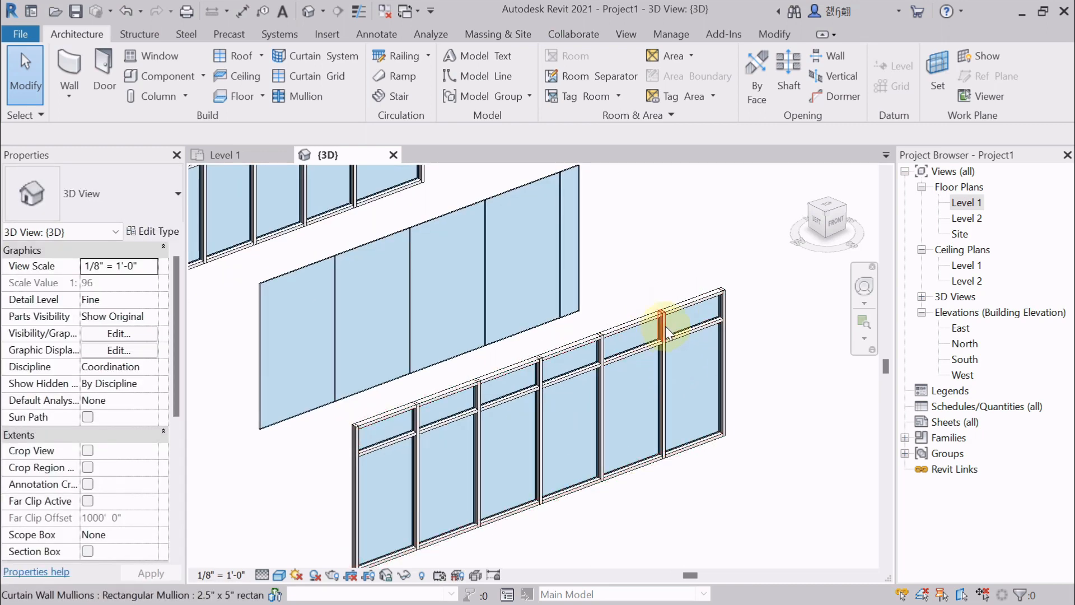
{"action": "scroll", "coordinate": [635, 365], "scroll_direction": "down", "scroll_amount": 1}
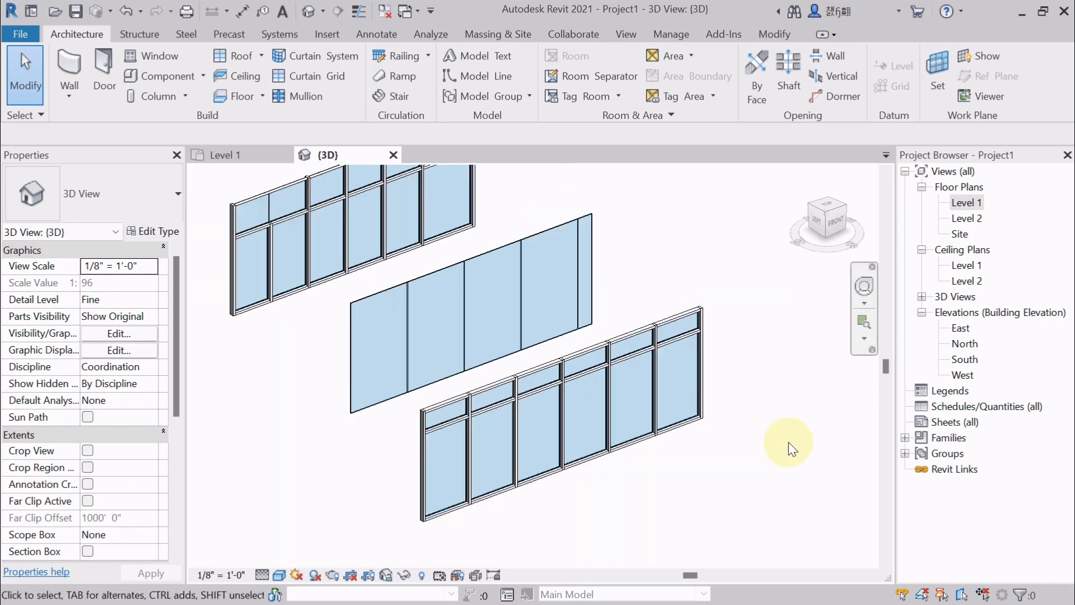
{"action": "middle_click_drag", "start_coordinate": [789, 448], "coordinate": [778, 437]}
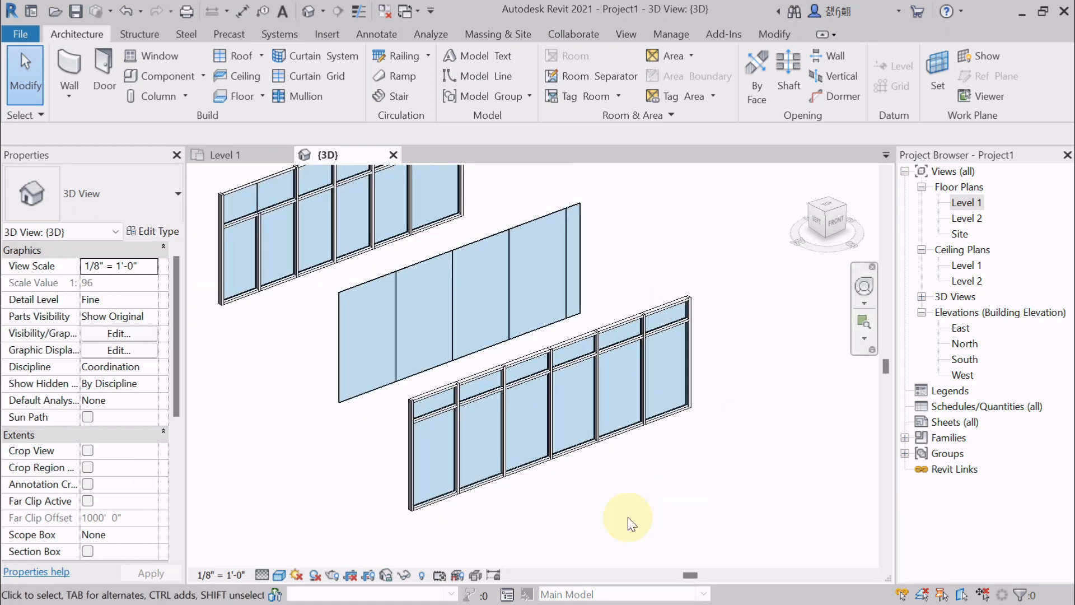
Inspect the Storefront wall's border, vertical and horizontal mullions up close
{"action": "scroll", "coordinate": [475, 544], "scroll_direction": "up", "scroll_amount": 1}
{"action": "middle_click_drag", "start_coordinate": [578, 506], "coordinate": [546, 510]}
{"action": "scroll", "coordinate": [534, 499], "scroll_direction": "up", "scroll_amount": 1}
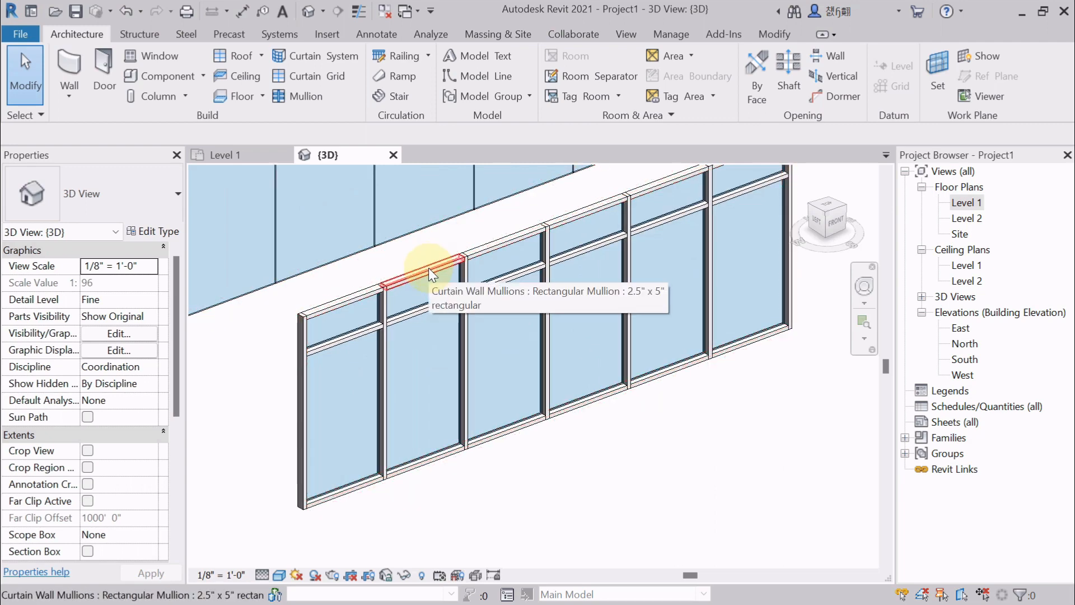
{"action": "middle_click_drag", "start_coordinate": [430, 275], "coordinate": [412, 302]}
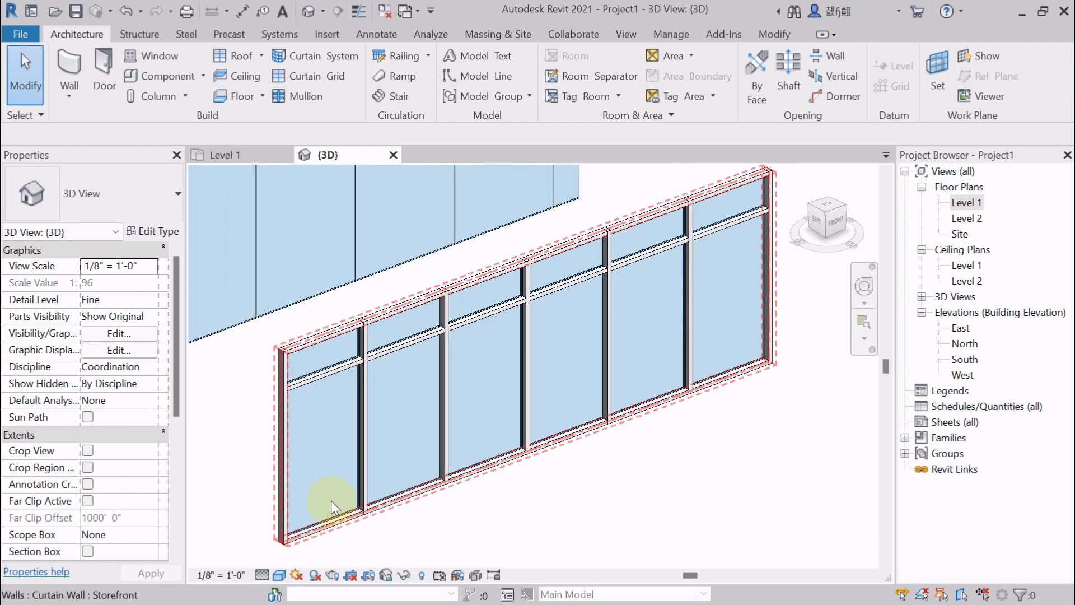
{"action": "scroll", "coordinate": [313, 442], "scroll_direction": "up", "scroll_amount": 1}
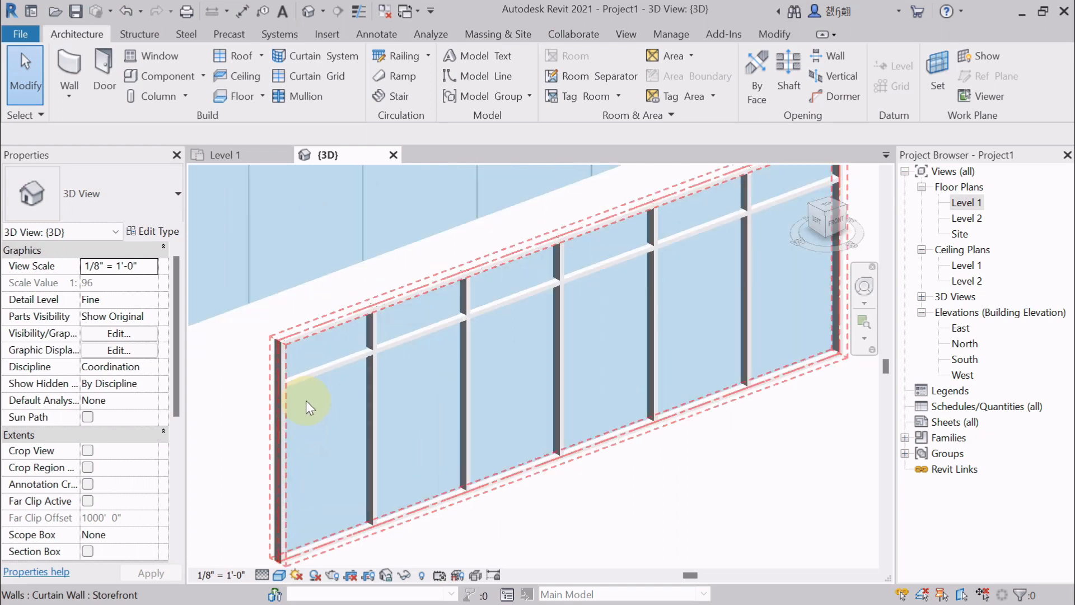
{"action": "scroll", "coordinate": [297, 380], "scroll_direction": "down", "scroll_amount": 2}
{"action": "scroll", "coordinate": [312, 473], "scroll_direction": "up", "scroll_amount": 1}
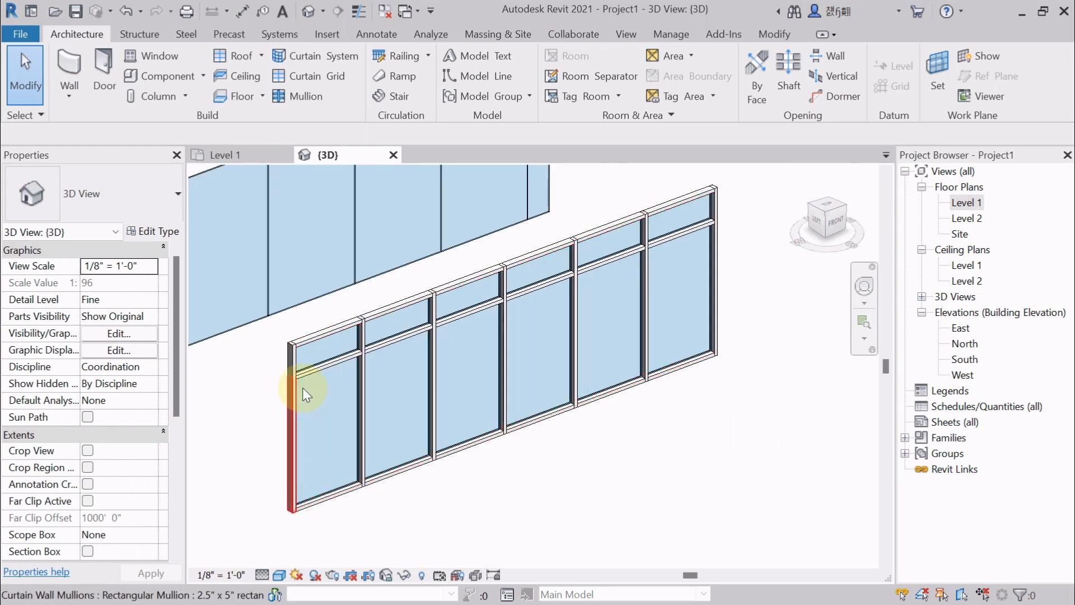
{"action": "scroll", "coordinate": [373, 417], "scroll_direction": "down", "scroll_amount": 1}
{"action": "scroll", "coordinate": [312, 365], "scroll_direction": "up", "scroll_amount": 1}
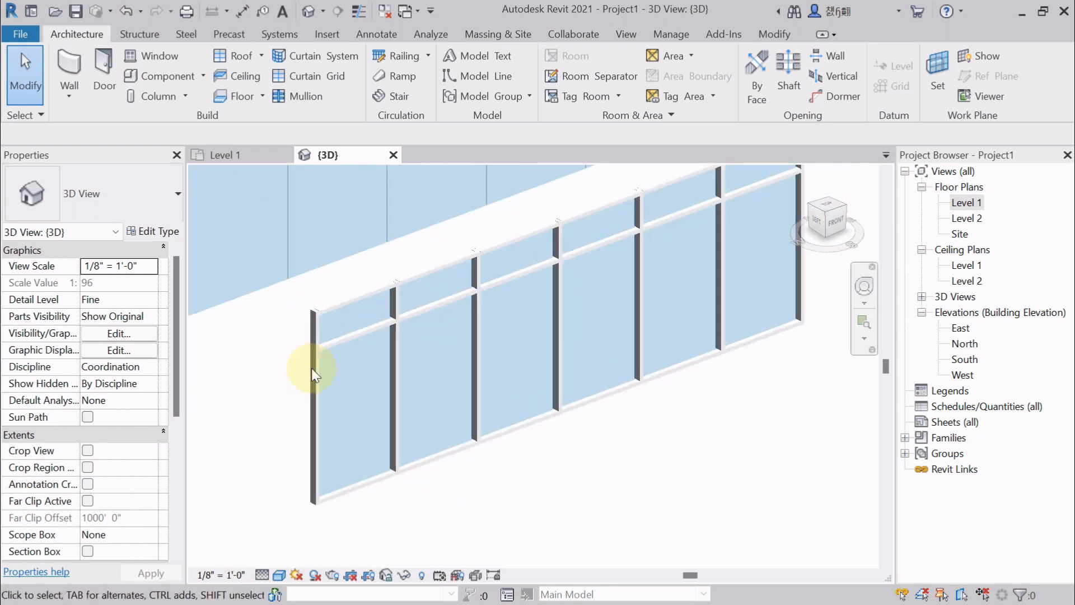
{"action": "scroll", "coordinate": [400, 386], "scroll_direction": "down", "scroll_amount": 2}
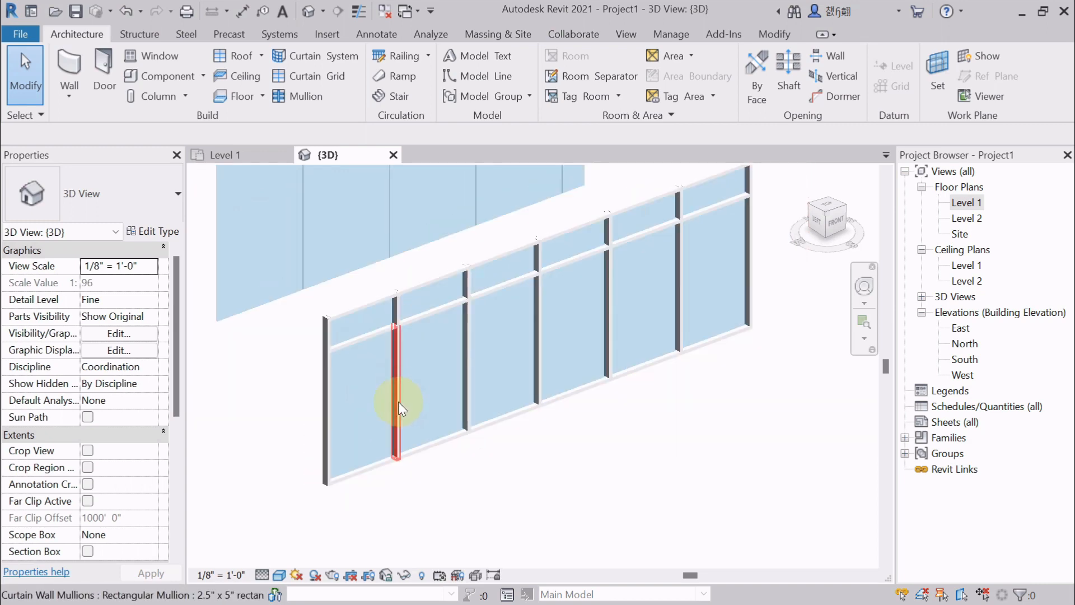
{"action": "middle_click_drag", "start_coordinate": [759, 368], "coordinate": [744, 363]}
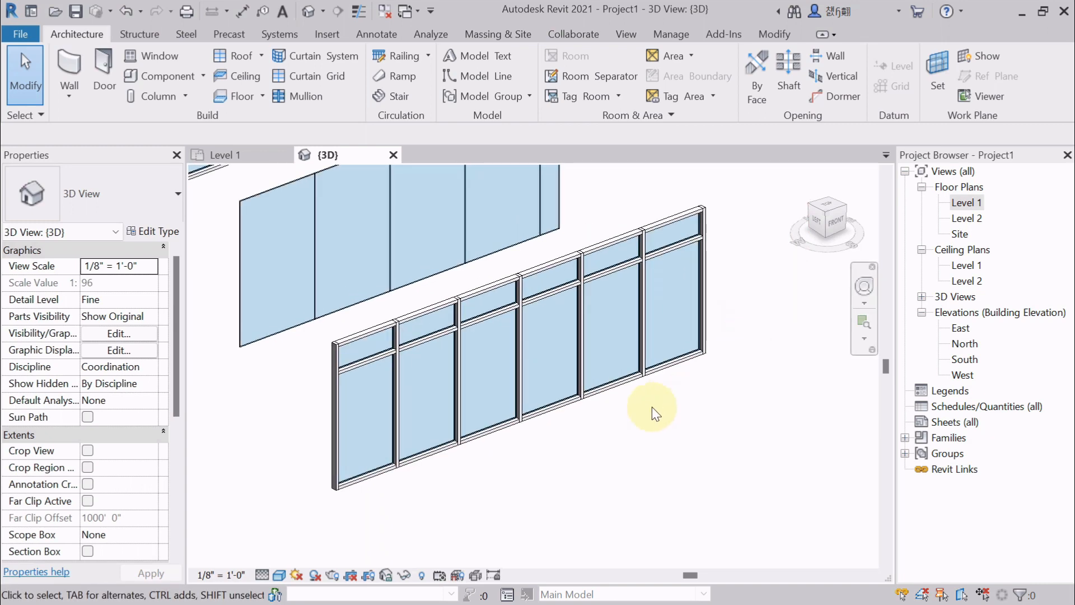
{"action": "left_click", "coordinate": [603, 391]}
{"action": "left_click", "coordinate": [642, 417]}
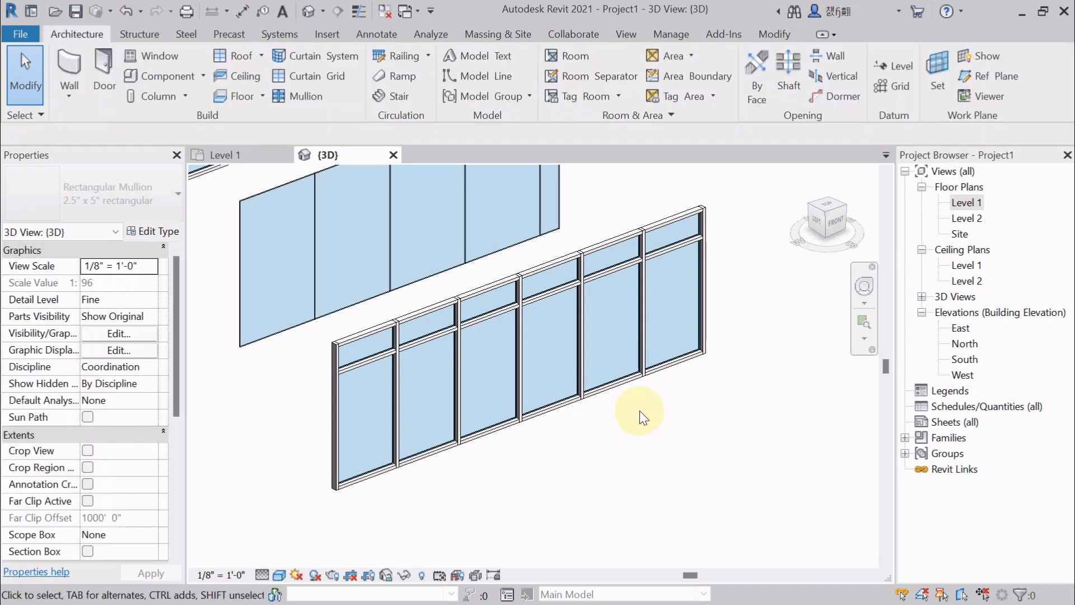
Review the Storefront wall's type properties for its construction, vertical grid and horizontal grid settings, and close them without changes
{"action": "left_click", "coordinate": [532, 407]}
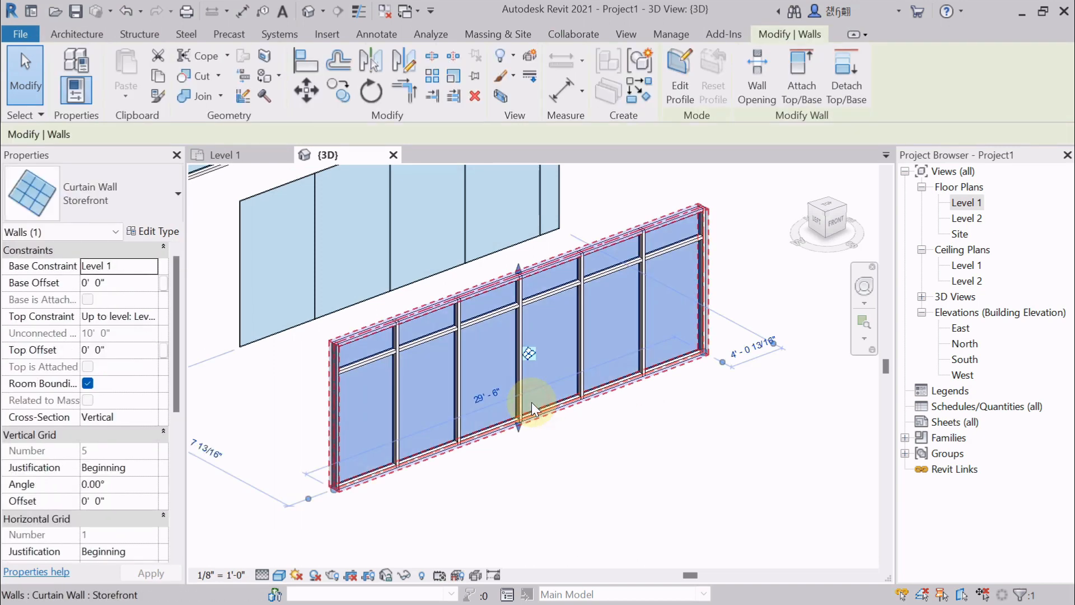
{"action": "left_click", "coordinate": [161, 231]}
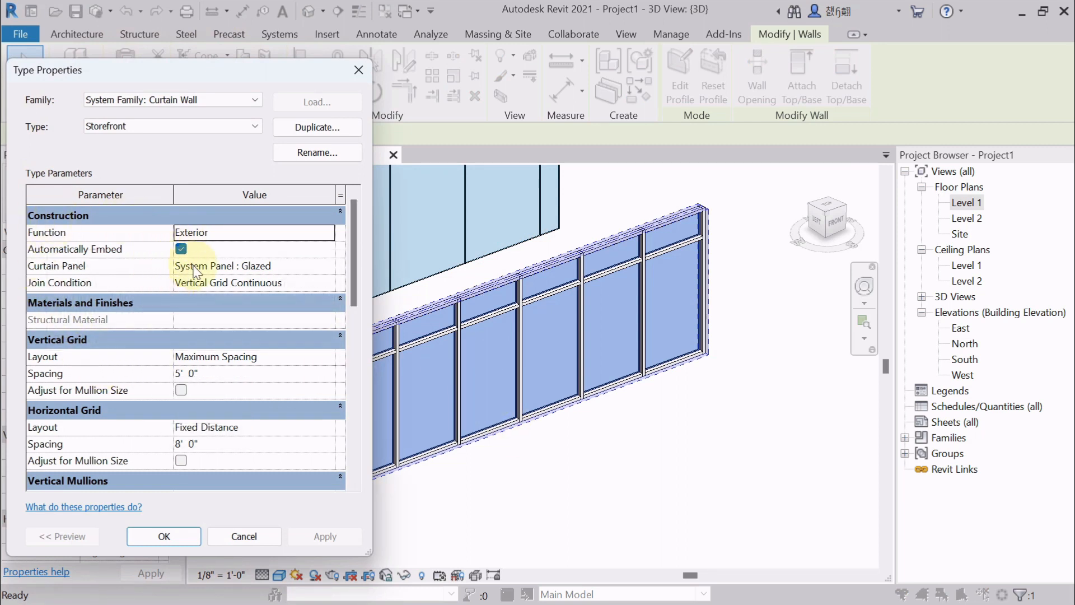
{"action": "scroll", "coordinate": [68, 353], "scroll_direction": "down", "scroll_amount": 2}
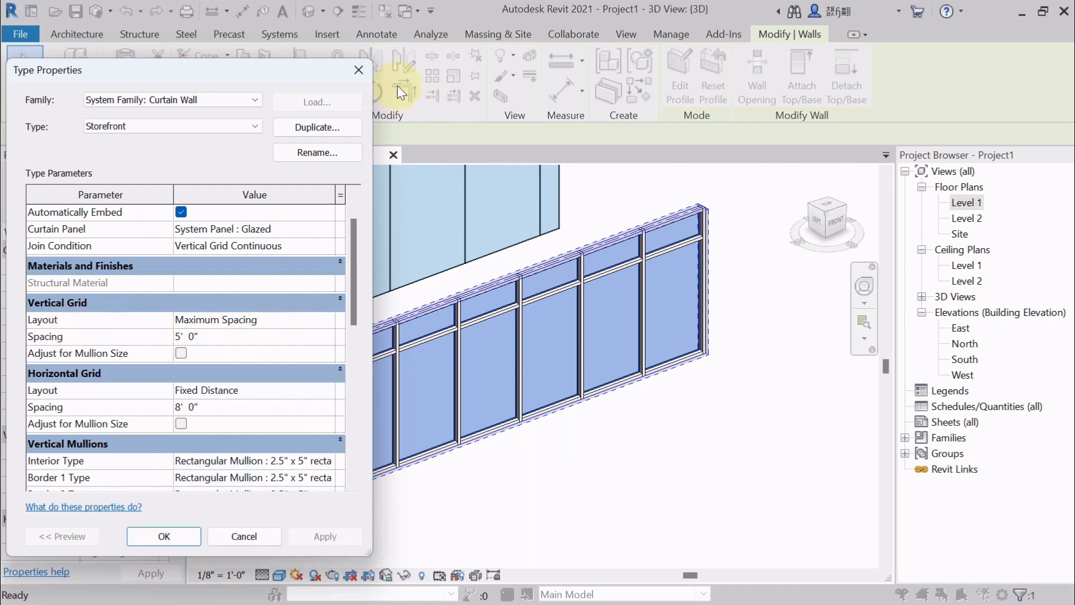
{"action": "left_click", "coordinate": [366, 74]}
{"action": "middle_click_drag", "start_coordinate": [600, 443], "coordinate": [363, 412]}
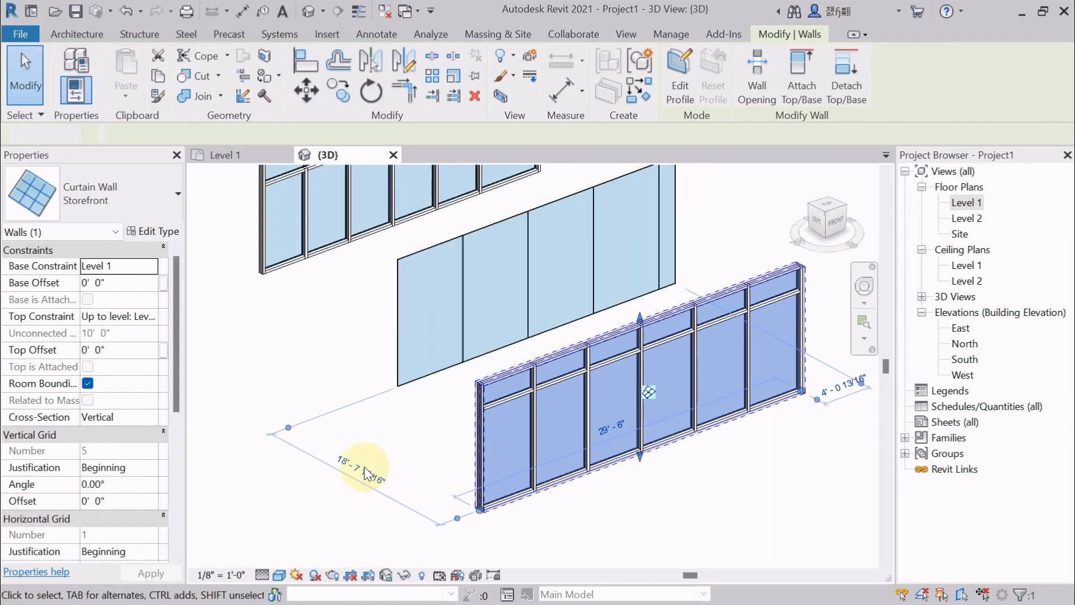
{"action": "left_click", "coordinate": [241, 335]}
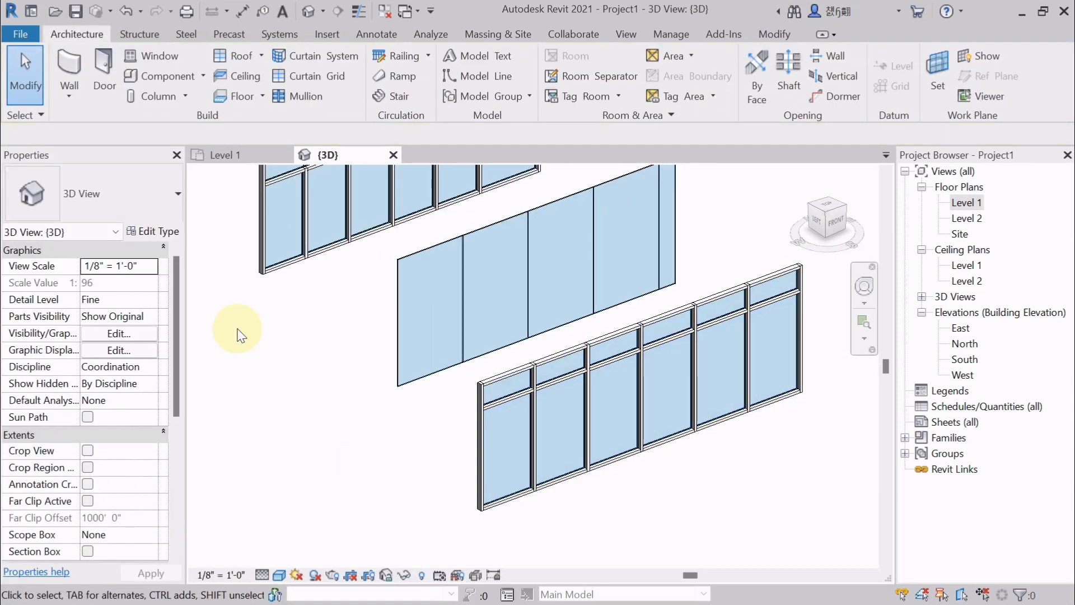
Reopen the Storefront wall's type properties at the vertical and horizontal grid settings
{"action": "left_click", "coordinate": [473, 448]}
{"action": "left_click", "coordinate": [163, 232]}
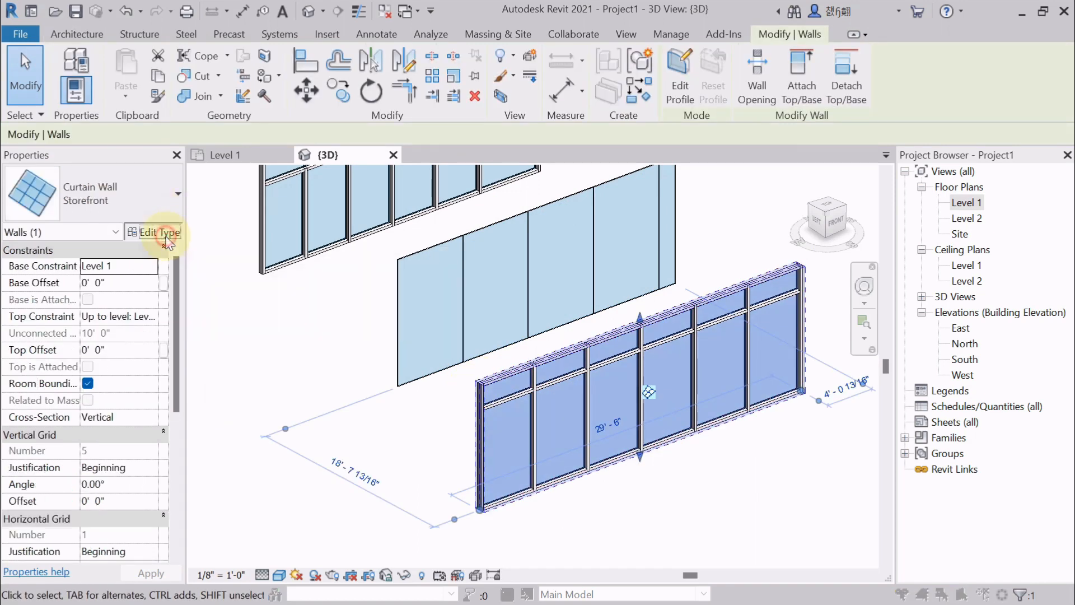
{"action": "scroll", "coordinate": [226, 316], "scroll_direction": "down", "scroll_amount": 1}
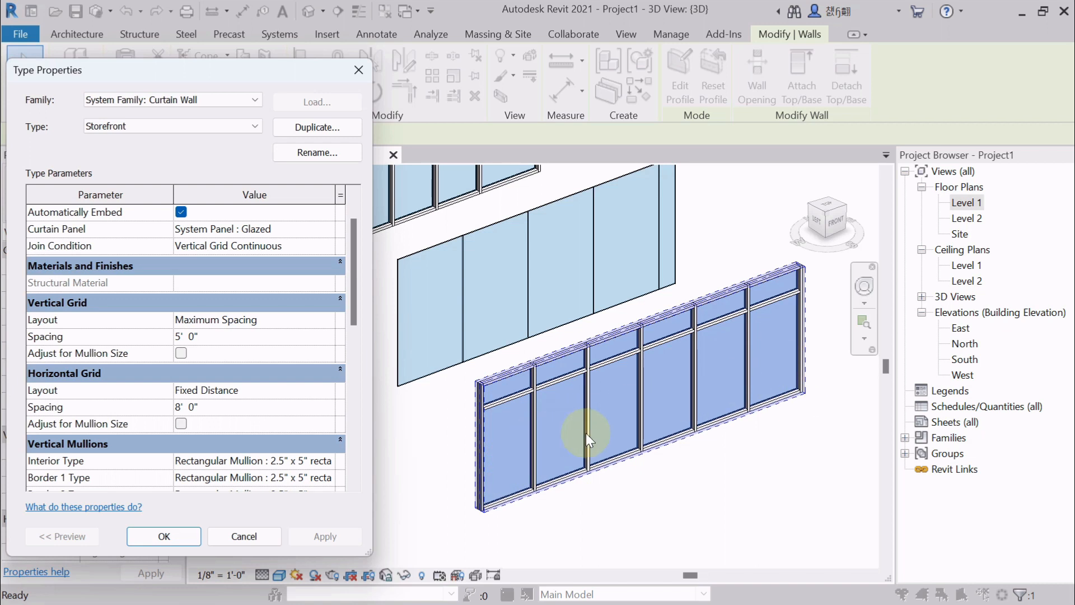
Set the Storefront type's vertical grid layout to Fixed Distance with 3' 0" spacing and apply it
{"action": "left_click", "coordinate": [317, 320]}
{"action": "left_click", "coordinate": [328, 320]}
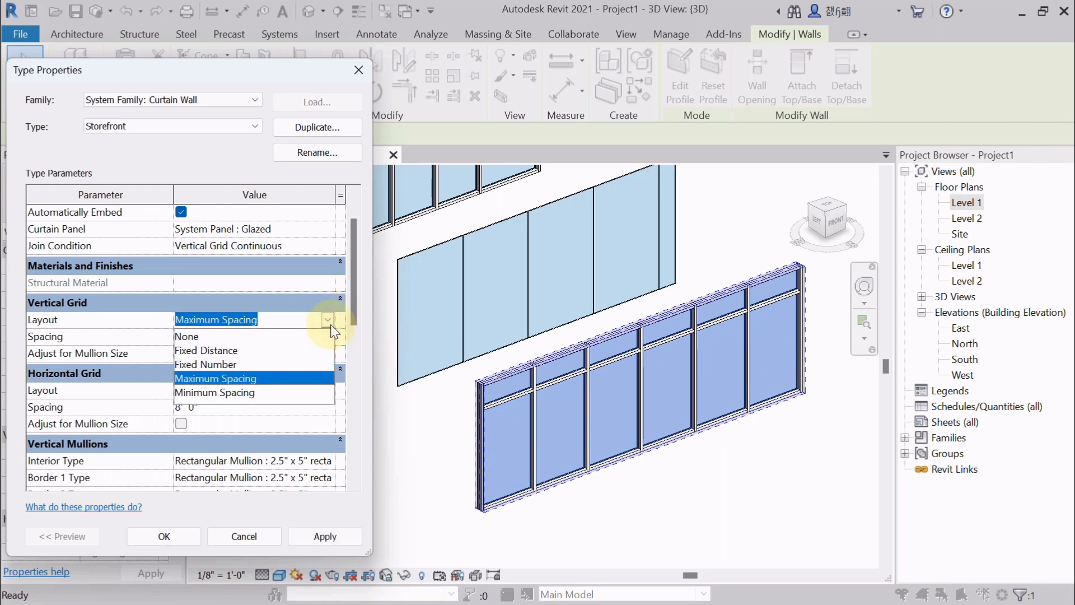
{"action": "left_click", "coordinate": [227, 351]}
{"action": "left_click", "coordinate": [203, 336]}
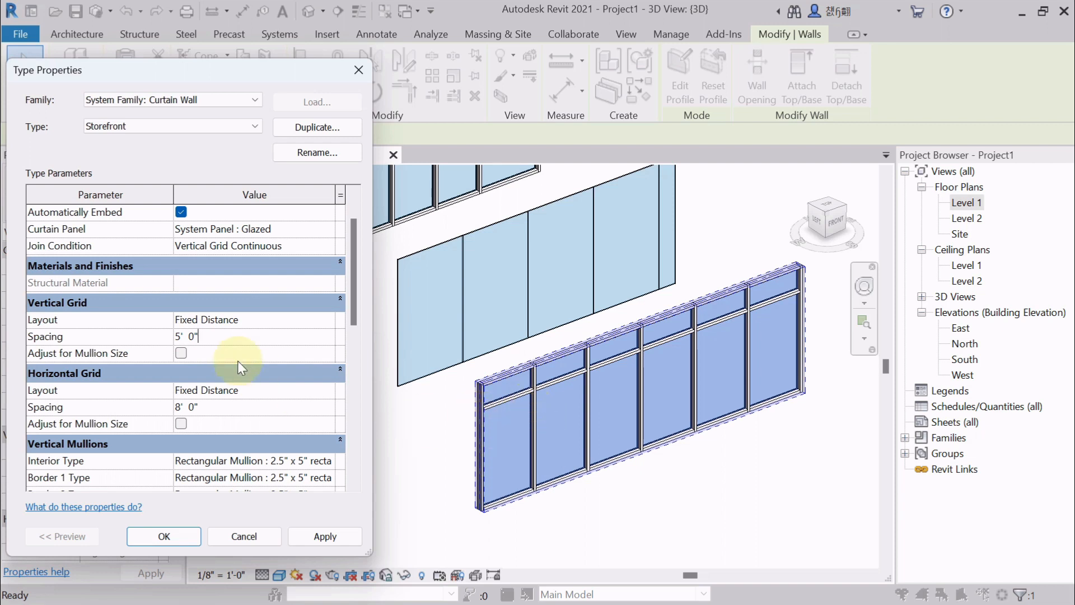
{"action": "left_click_drag", "start_coordinate": [216, 336], "coordinate": [130, 341]}
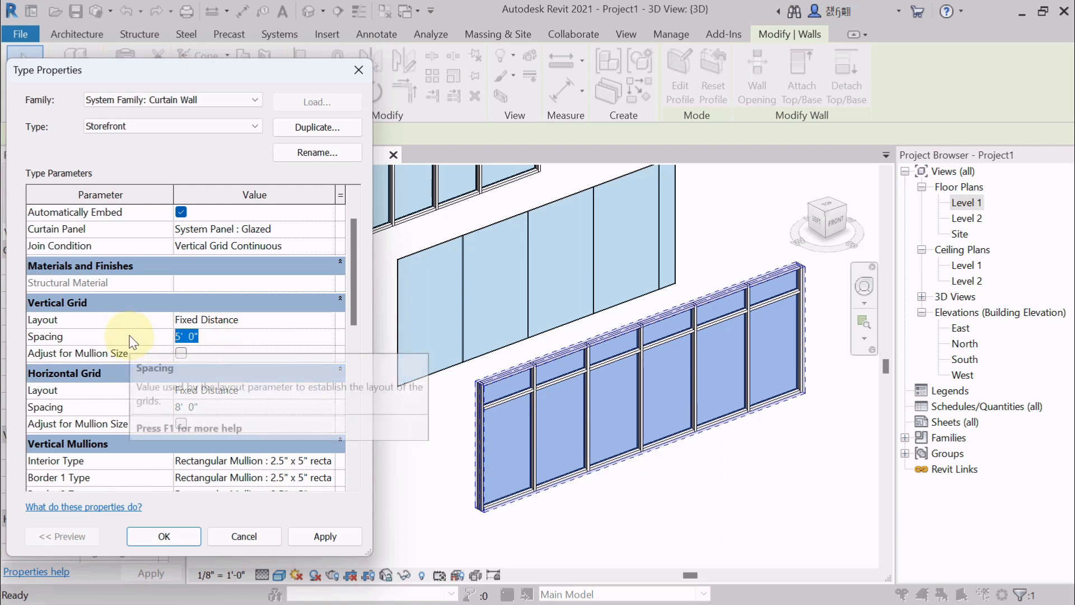
{"action": "type", "text": "3"}
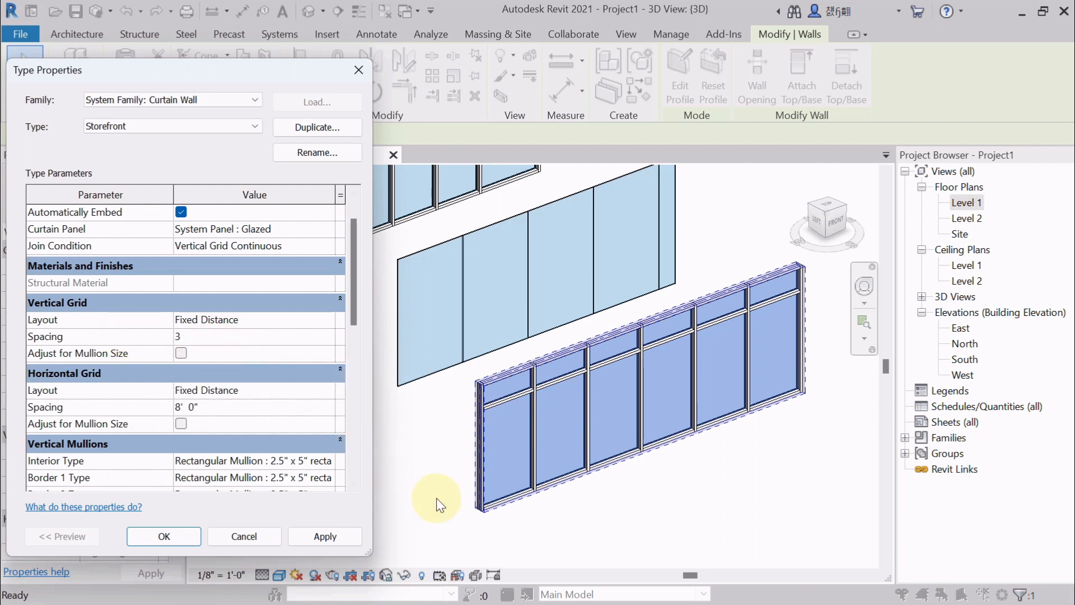
{"action": "left_click", "coordinate": [323, 535]}
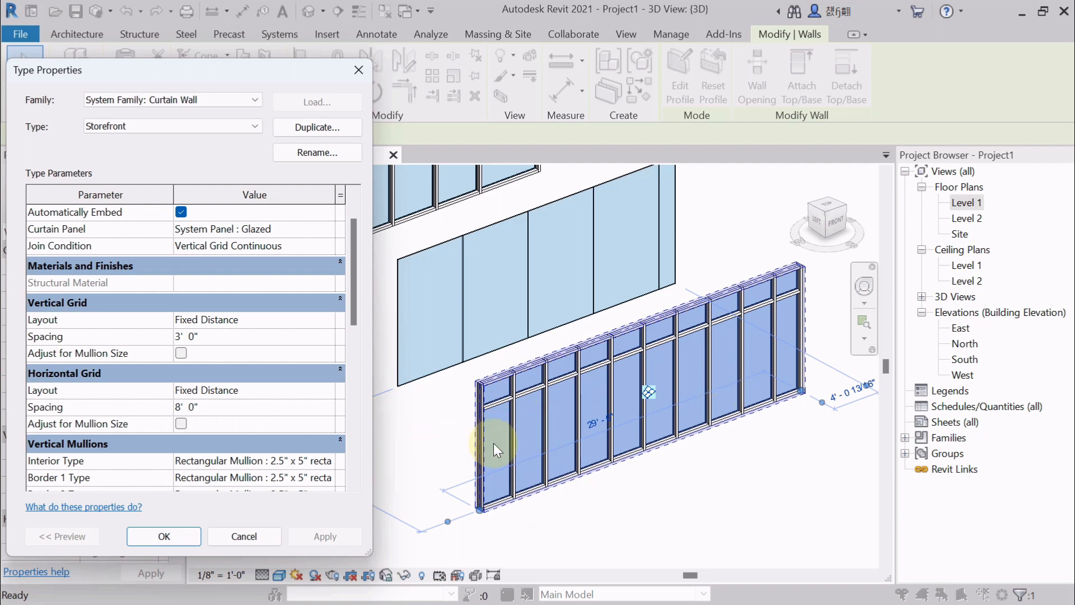
Set the Storefront type's vertical grid layout to Maximum Spacing with 5' 0" spacing and apply it
{"action": "left_click", "coordinate": [328, 321]}
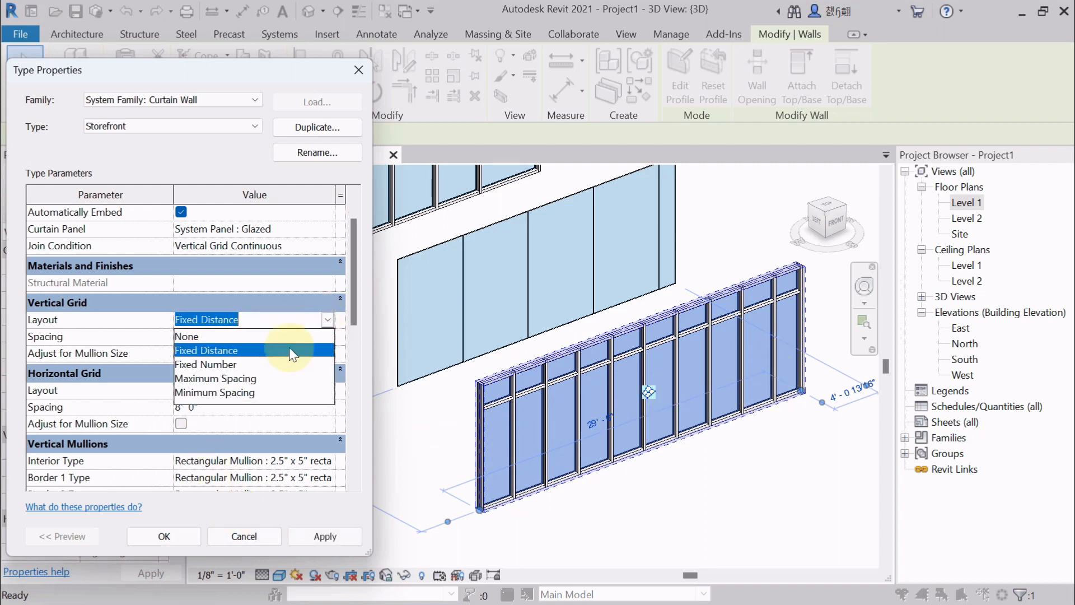
{"action": "left_click", "coordinate": [215, 376]}
{"action": "left_click", "coordinate": [211, 337]}
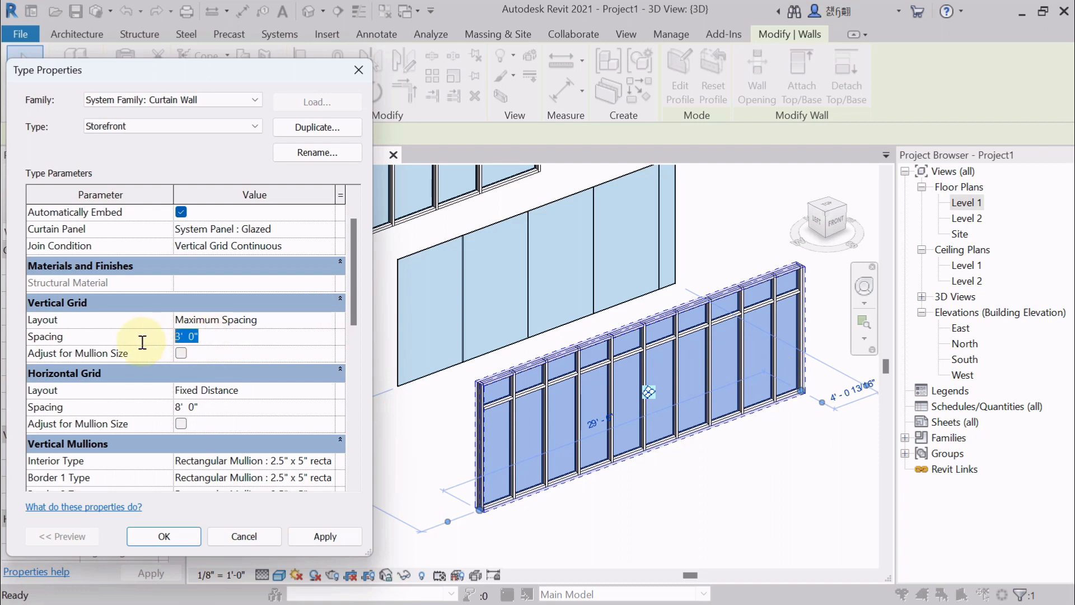
{"action": "type", "text": "5"}
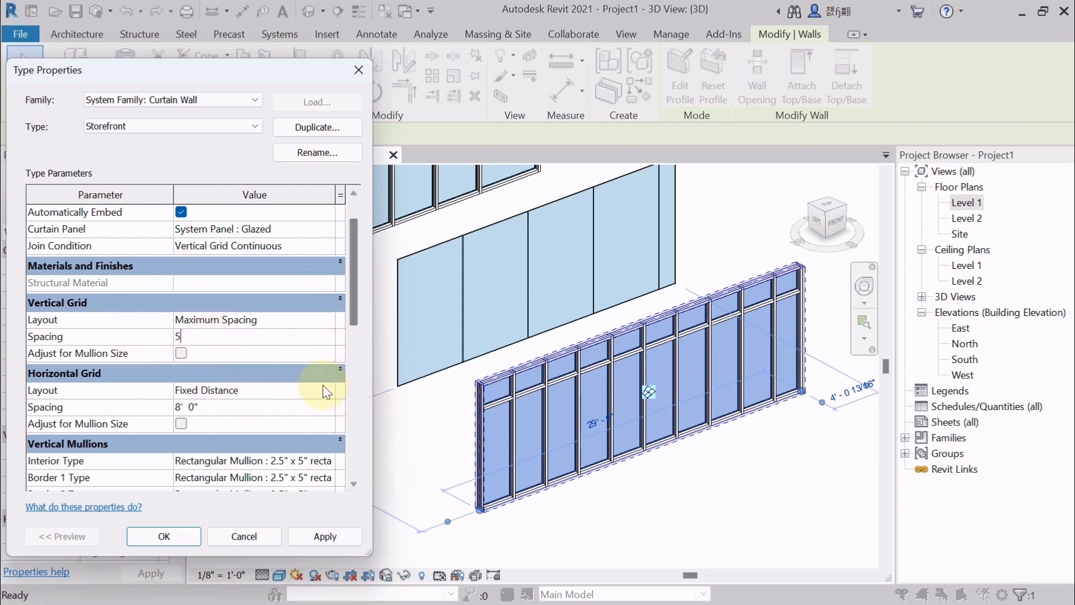
{"action": "key", "text": "Escape"}
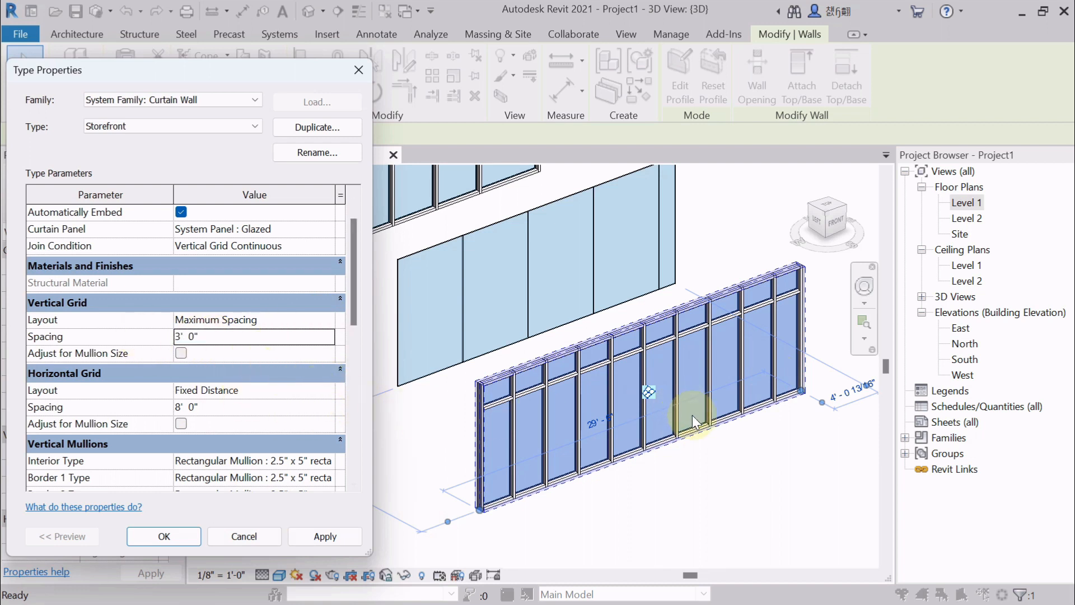
{"action": "left_click", "coordinate": [243, 336]}
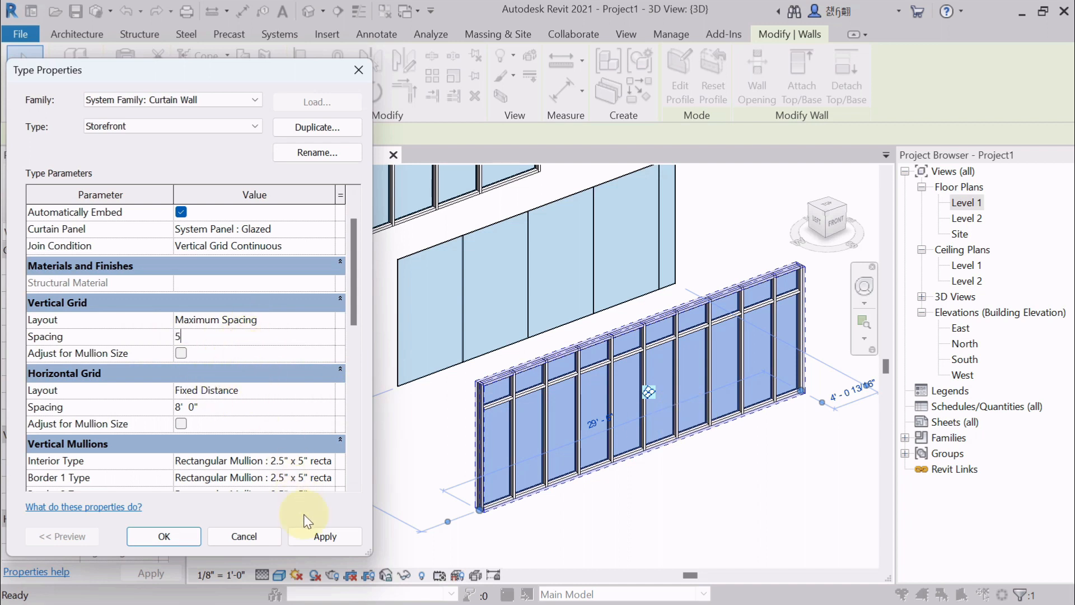
{"action": "left_click", "coordinate": [317, 530]}
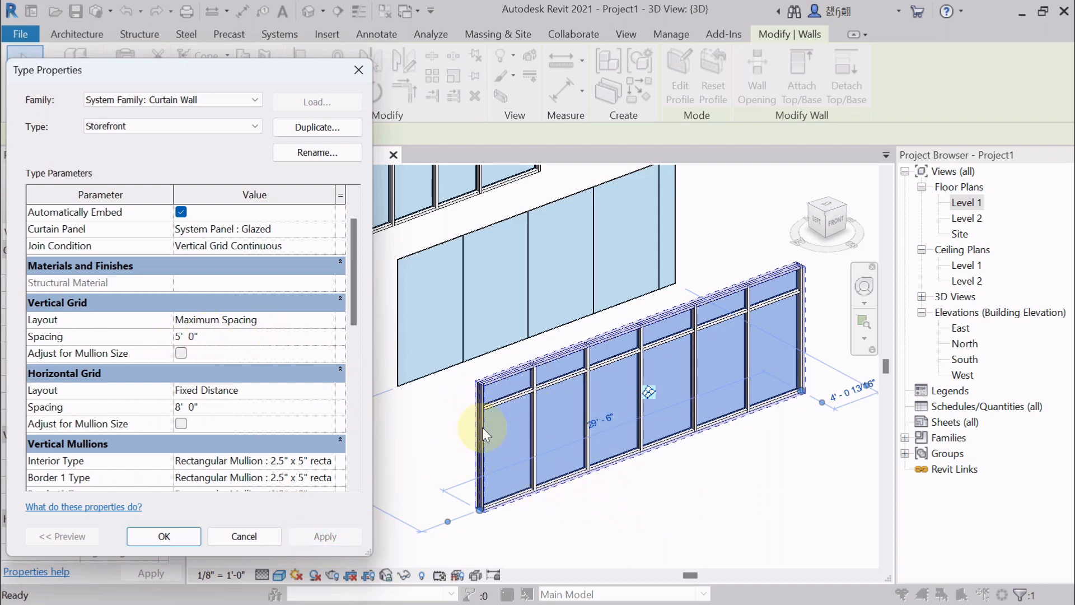
Set the Storefront type's horizontal grid spacing to 4' 0" and apply it
{"action": "left_click", "coordinate": [580, 471]}
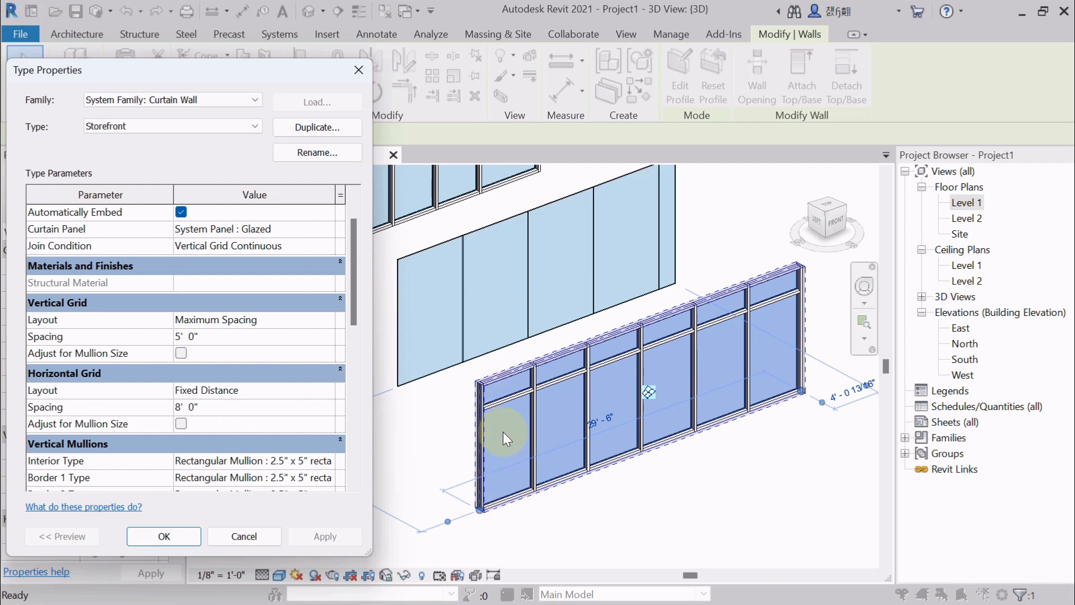
{"action": "left_click", "coordinate": [229, 406]}
{"action": "type", "text": "4"}
{"action": "left_click", "coordinate": [324, 535]}
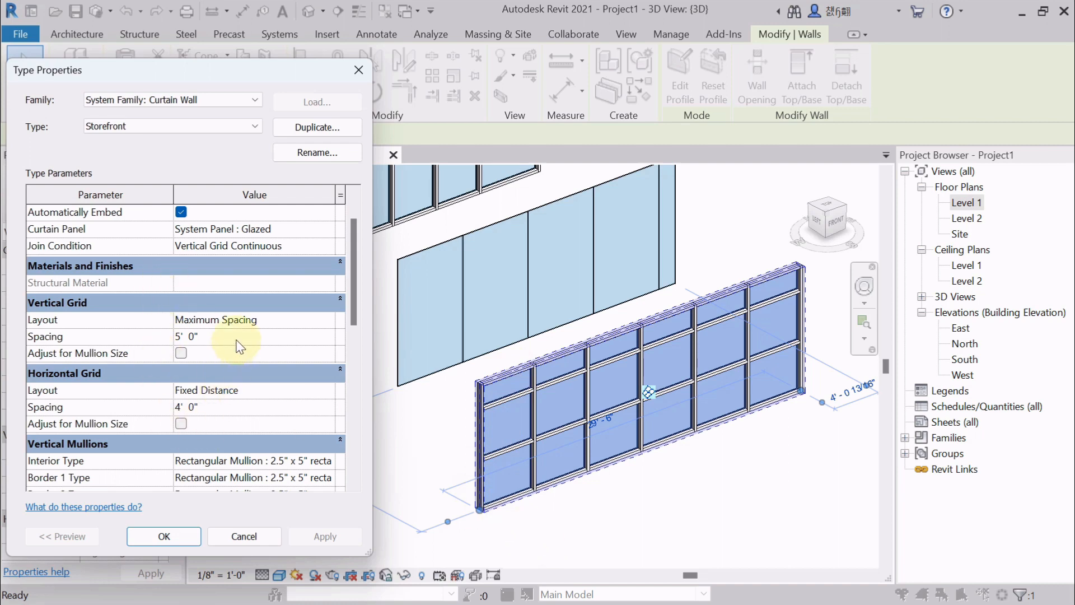
{"action": "scroll", "coordinate": [217, 386], "scroll_direction": "down", "scroll_amount": 2}
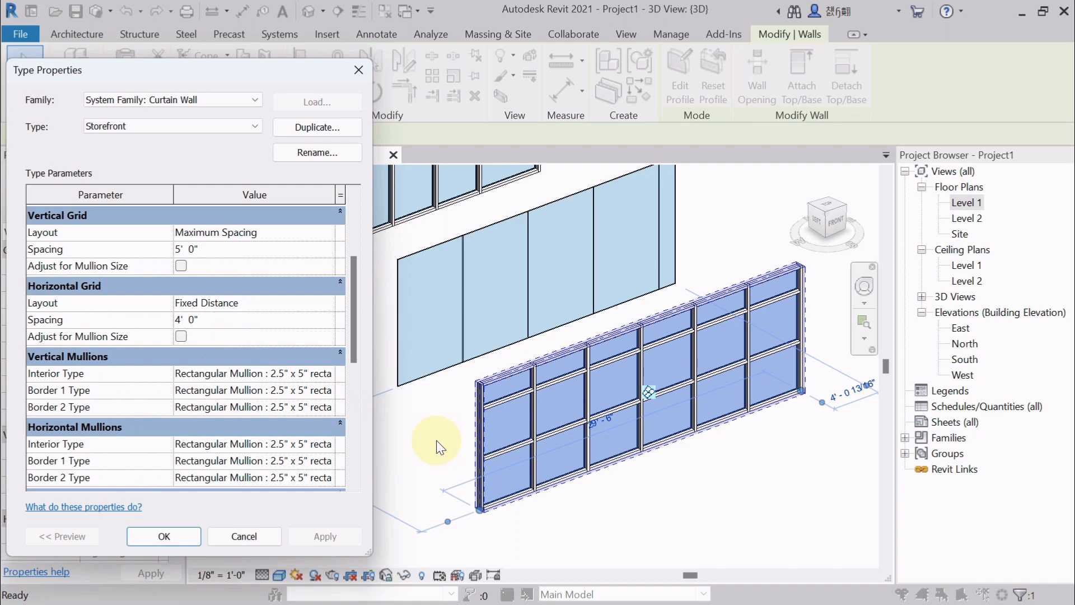
Set the Storefront type's horizontal grid spacing to 8' 0" and apply it
{"action": "key", "text": "Return"}
{"action": "key", "text": "Escape"}
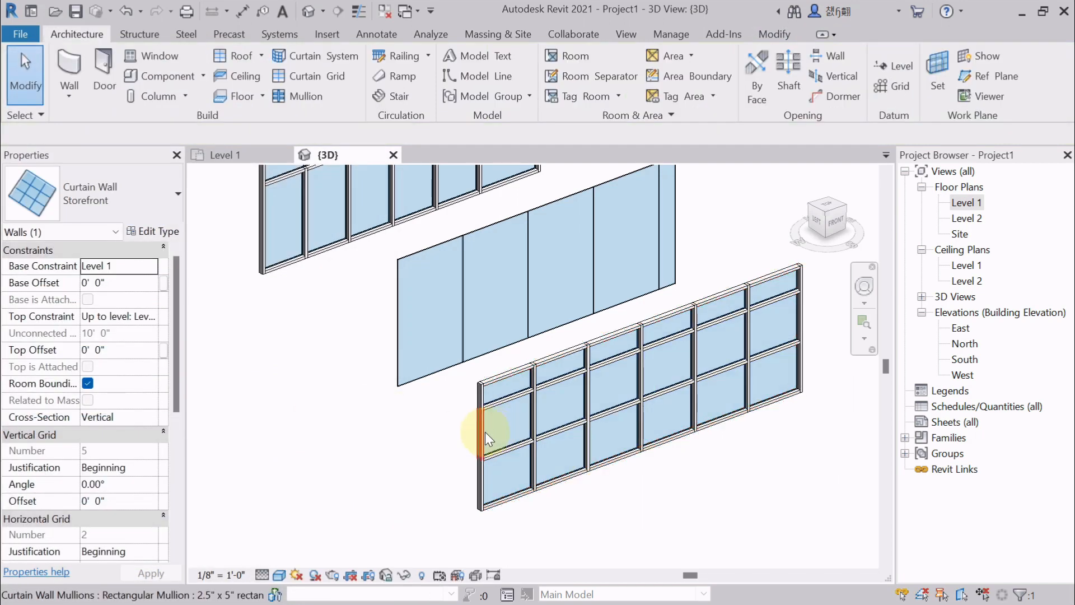
{"action": "left_click", "coordinate": [554, 493]}
{"action": "left_click", "coordinate": [163, 233]}
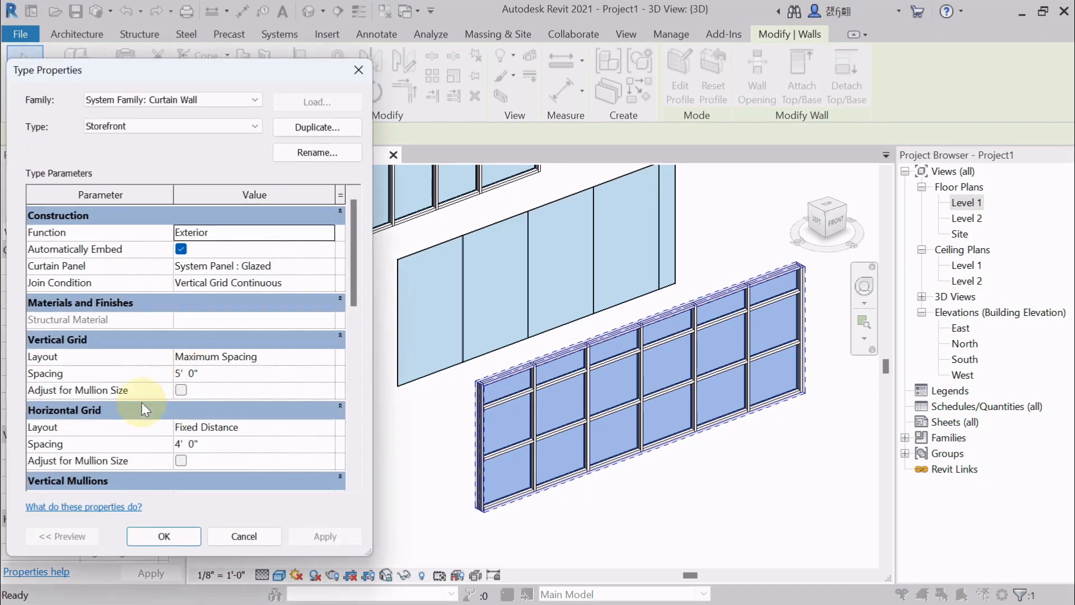
{"action": "scroll", "coordinate": [140, 325], "scroll_direction": "down", "scroll_amount": 2}
{"action": "scroll", "coordinate": [141, 331], "scroll_direction": "down", "scroll_amount": 2}
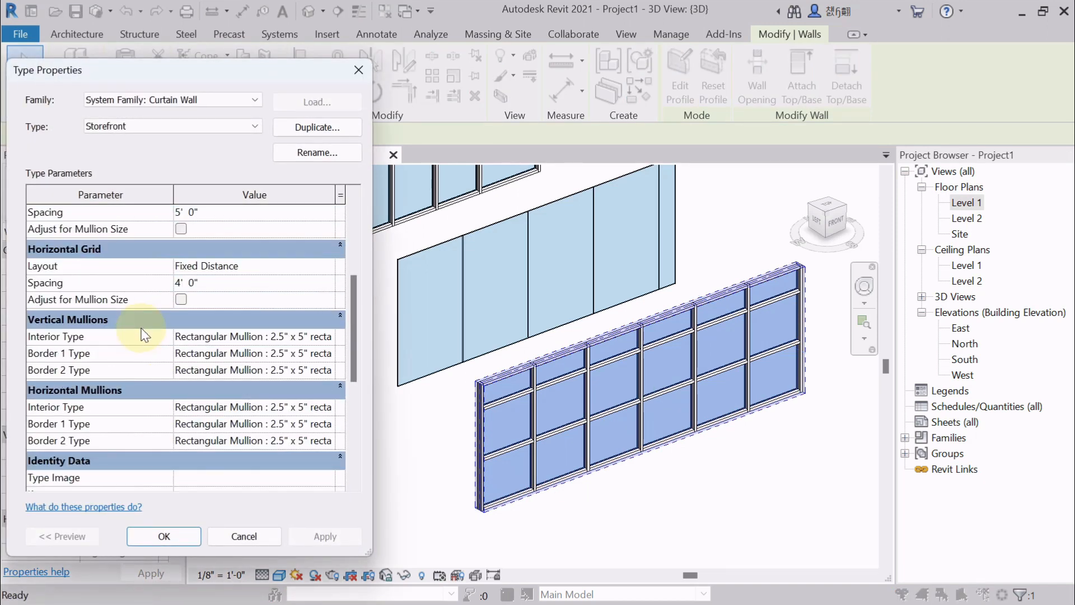
{"action": "left_click", "coordinate": [238, 282]}
{"action": "type", "text": "8"}
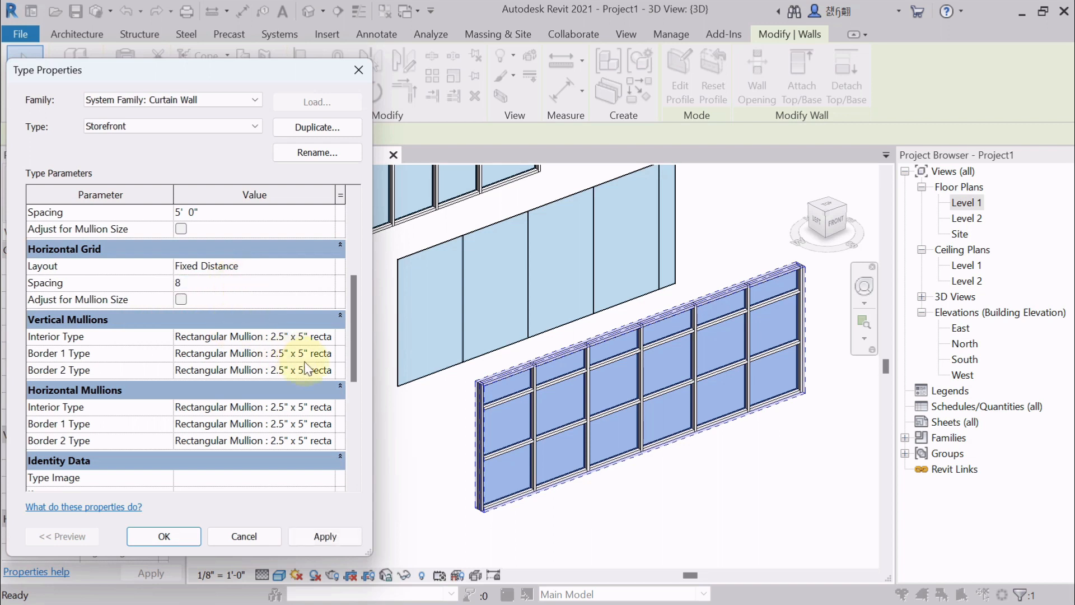
{"action": "left_click", "coordinate": [315, 537]}
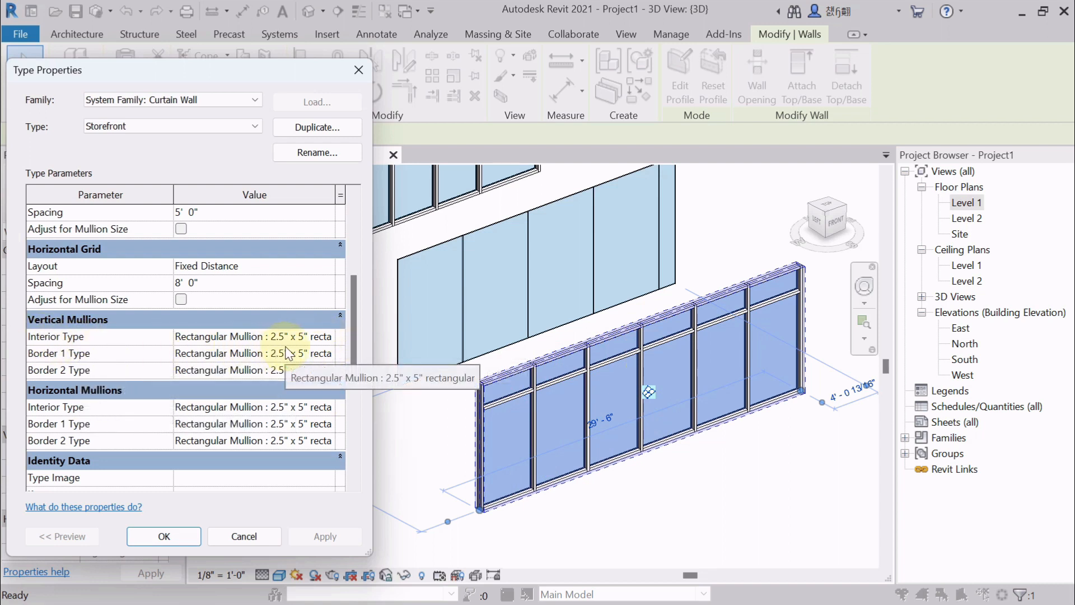
Set the Storefront type's interior vertical mullions to Circular Mullion : 2.5" Circular and apply it
{"action": "left_click", "coordinate": [337, 338]}
{"action": "left_click", "coordinate": [329, 337]}
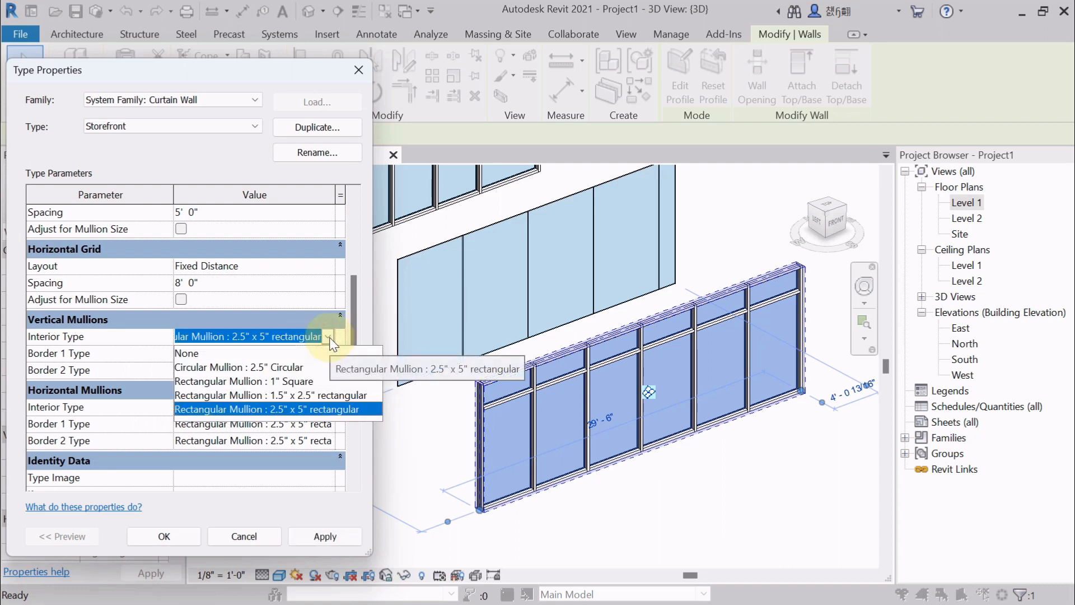
{"action": "left_click", "coordinate": [240, 368]}
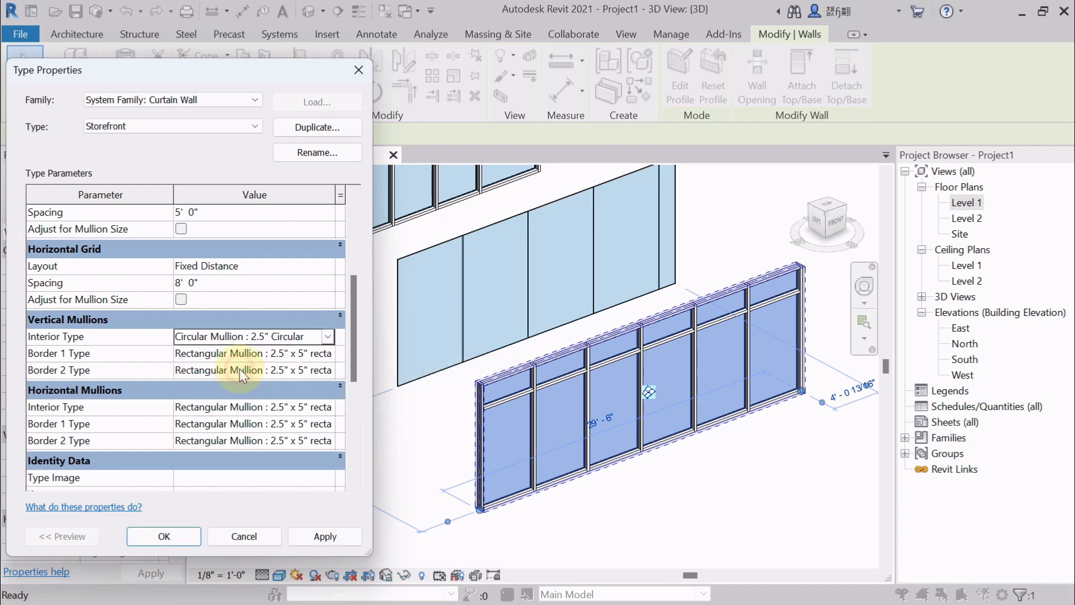
{"action": "left_click", "coordinate": [314, 536]}
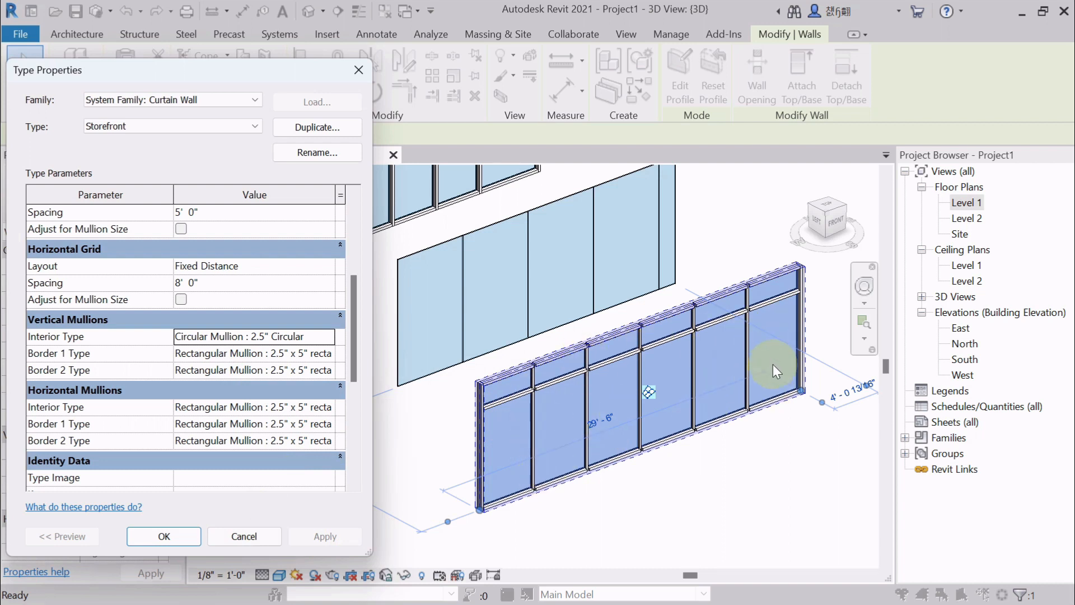
Set the Storefront type's interior vertical mullions to Rectangular Mullion : 1" Square and apply it
{"action": "left_click", "coordinate": [324, 337]}
{"action": "left_click", "coordinate": [327, 337]}
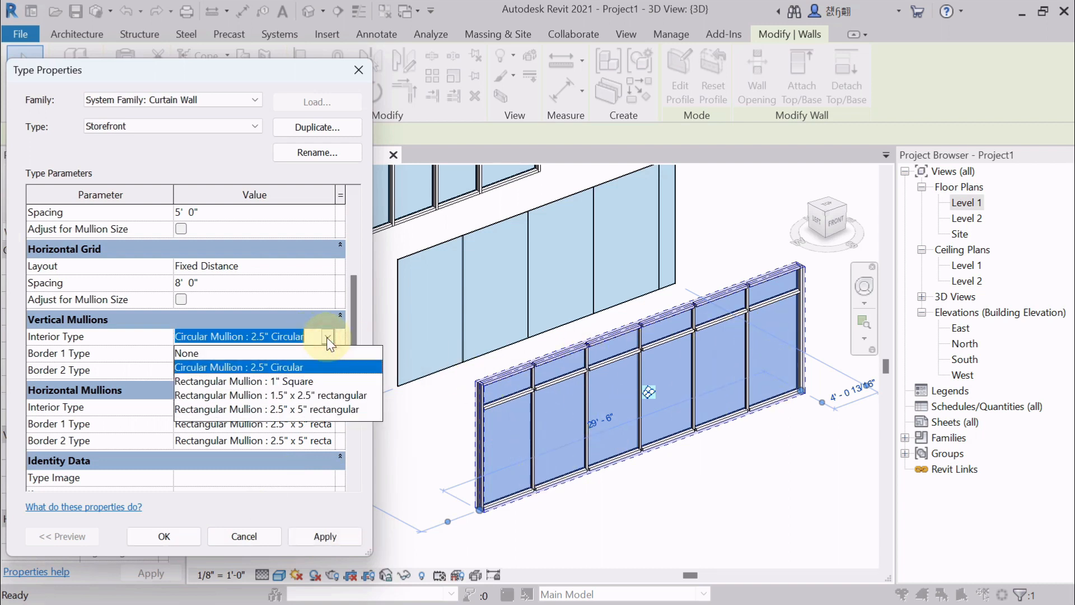
{"action": "left_click", "coordinate": [287, 383]}
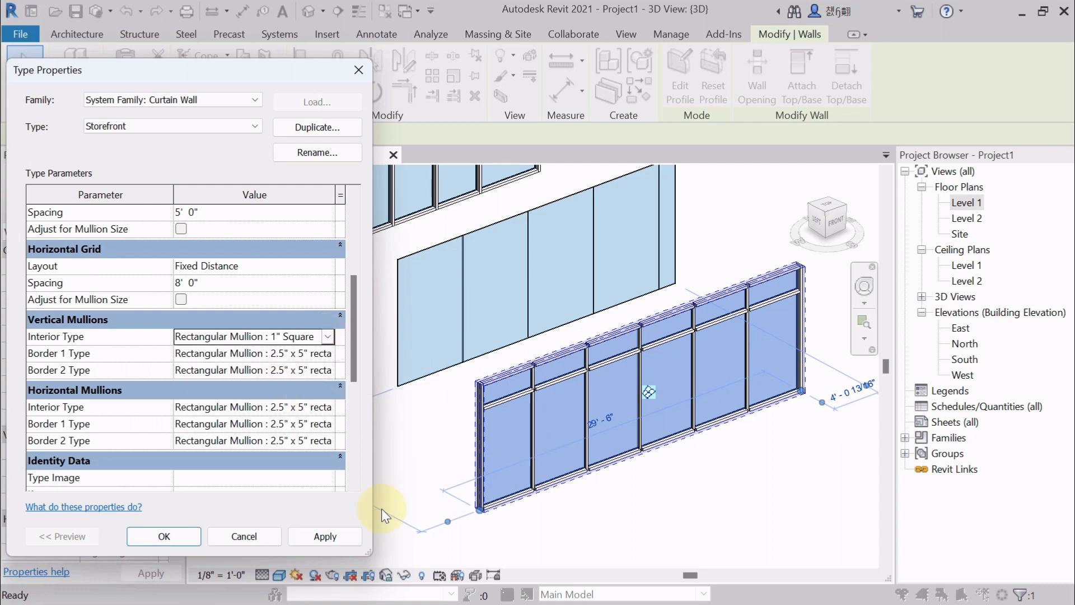
{"action": "left_click", "coordinate": [339, 540]}
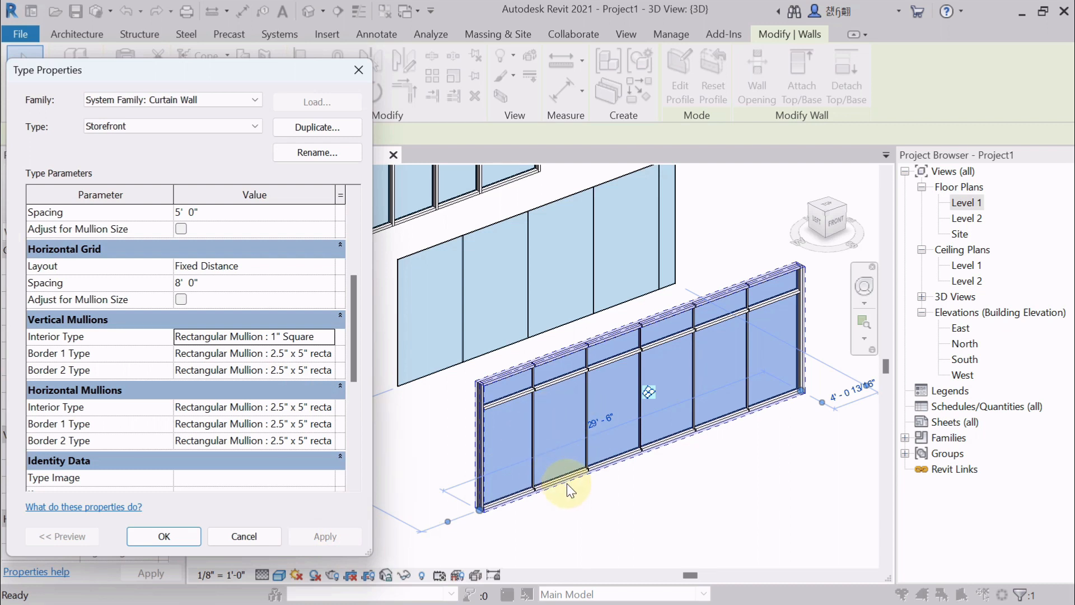
Set the Storefront type's interior horizontal mullions to Circular Mullion : 2.5" Circular, apply it and close the type properties
{"action": "scroll", "coordinate": [112, 347], "scroll_direction": "down", "scroll_amount": 1}
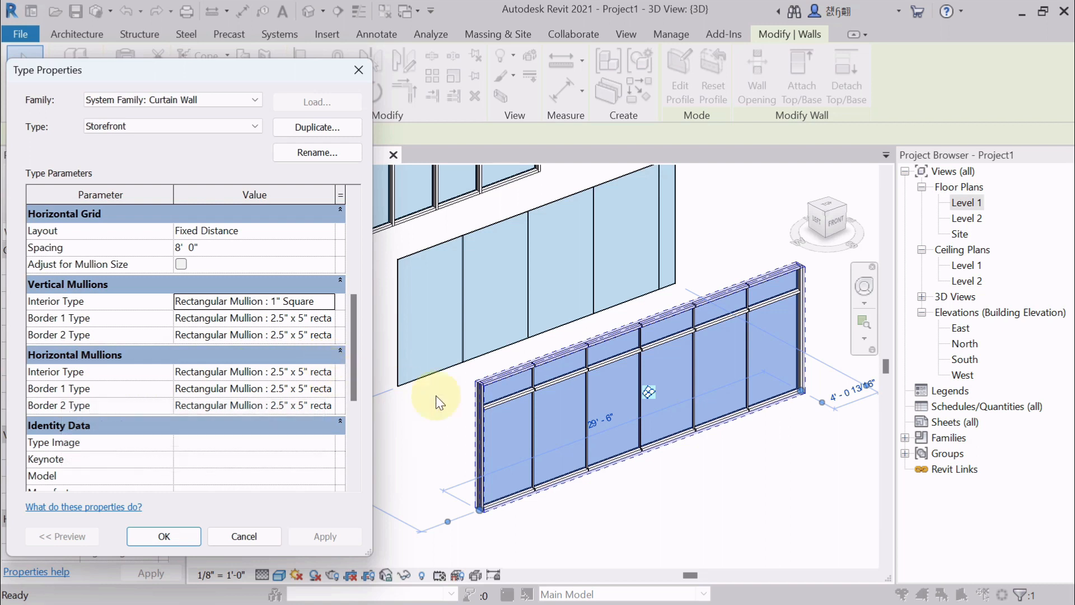
{"action": "left_click", "coordinate": [330, 374]}
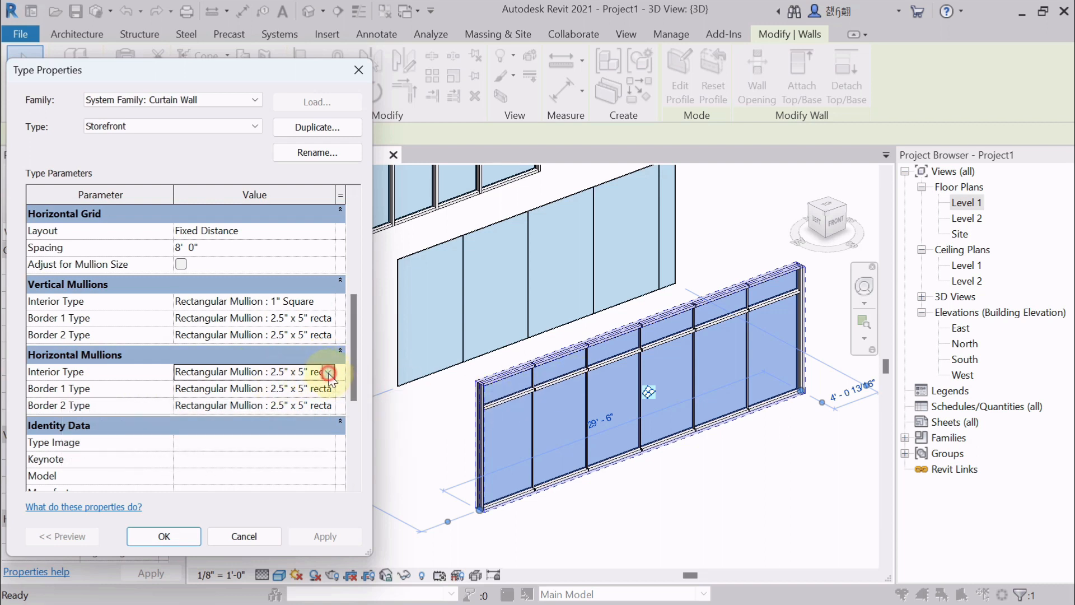
{"action": "left_click", "coordinate": [329, 373]}
{"action": "left_click", "coordinate": [237, 403]}
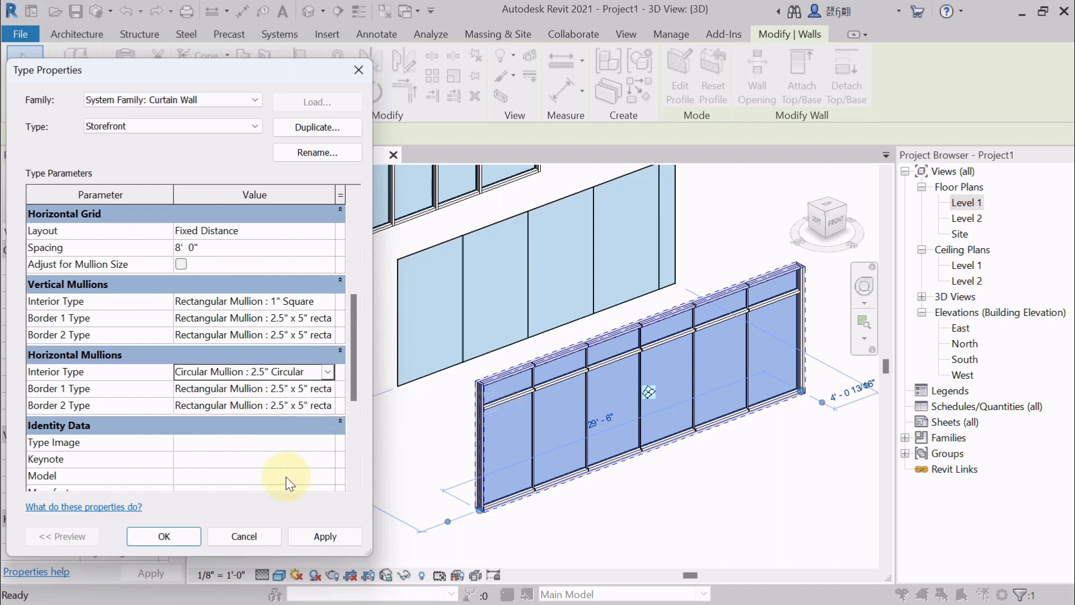
{"action": "left_click", "coordinate": [310, 535]}
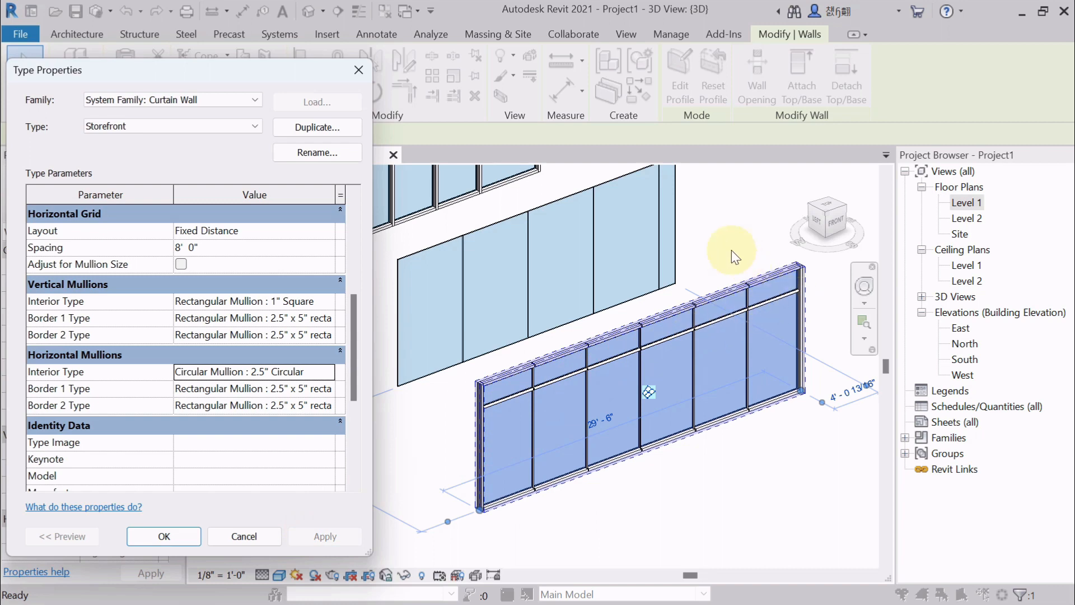
{"action": "left_click", "coordinate": [353, 69]}
{"action": "scroll", "coordinate": [704, 420], "scroll_direction": "up", "scroll_amount": 2}
{"action": "key", "text": "Escape"}
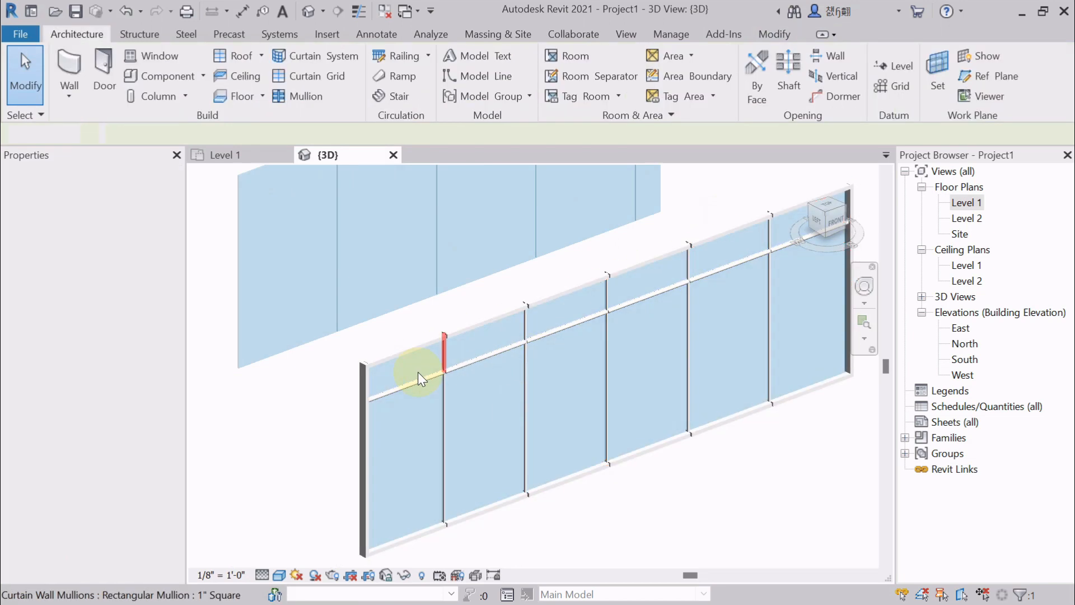
Make a circular horizontal mullion segment near the Storefront wall's front end continuous at its joint with the vertical mullion
{"action": "scroll", "coordinate": [418, 373], "scroll_direction": "up", "scroll_amount": 2}
{"action": "scroll", "coordinate": [416, 379], "scroll_direction": "down", "scroll_amount": 1}
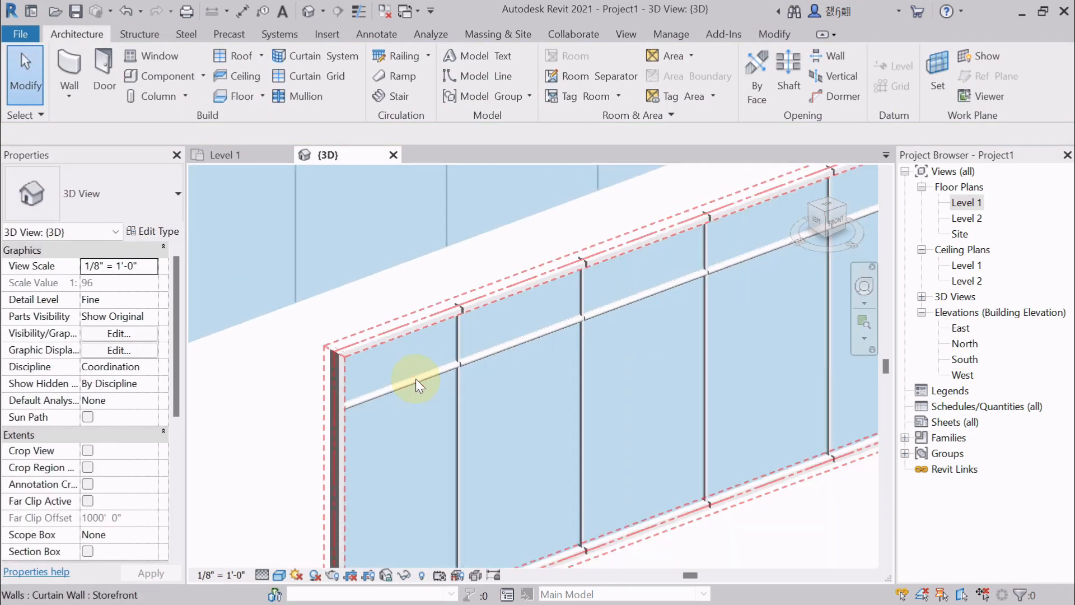
{"action": "scroll", "coordinate": [415, 379], "scroll_direction": "down", "scroll_amount": 1}
{"action": "scroll", "coordinate": [415, 388], "scroll_direction": "up", "scroll_amount": 5}
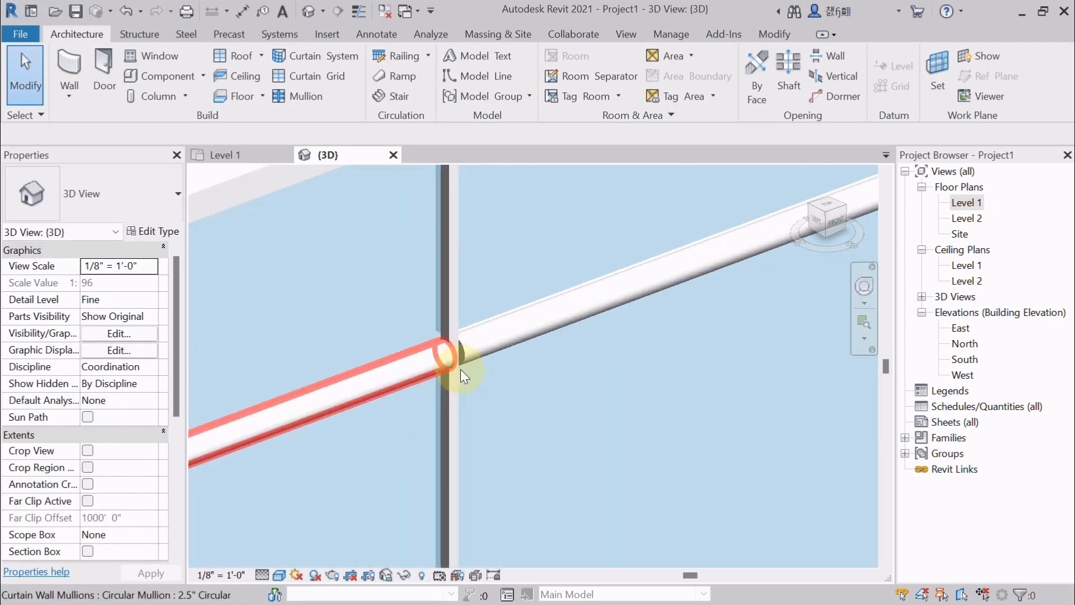
{"action": "scroll", "coordinate": [460, 368], "scroll_direction": "down", "scroll_amount": 3}
{"action": "middle_click_drag", "start_coordinate": [547, 379], "coordinate": [812, 336], "text": "shift"}
{"action": "scroll", "coordinate": [548, 391], "scroll_direction": "up", "scroll_amount": 3}
{"action": "scroll", "coordinate": [298, 384], "scroll_direction": "up", "scroll_amount": 2}
{"action": "middle_click_drag", "start_coordinate": [327, 420], "coordinate": [373, 421]}
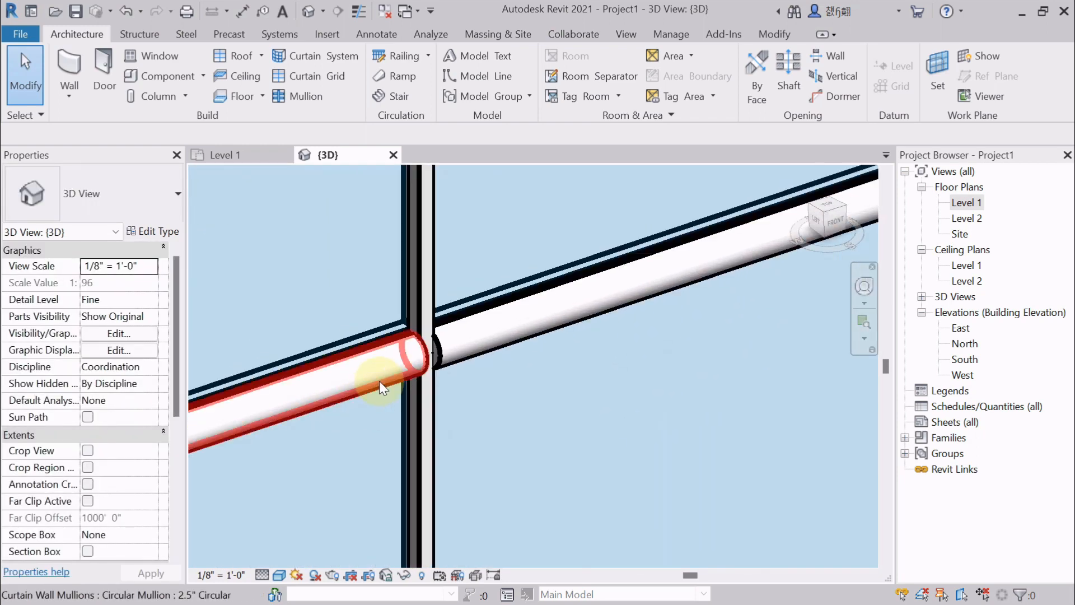
{"action": "scroll", "coordinate": [379, 386], "scroll_direction": "down", "scroll_amount": 4}
{"action": "left_click", "coordinate": [380, 387]}
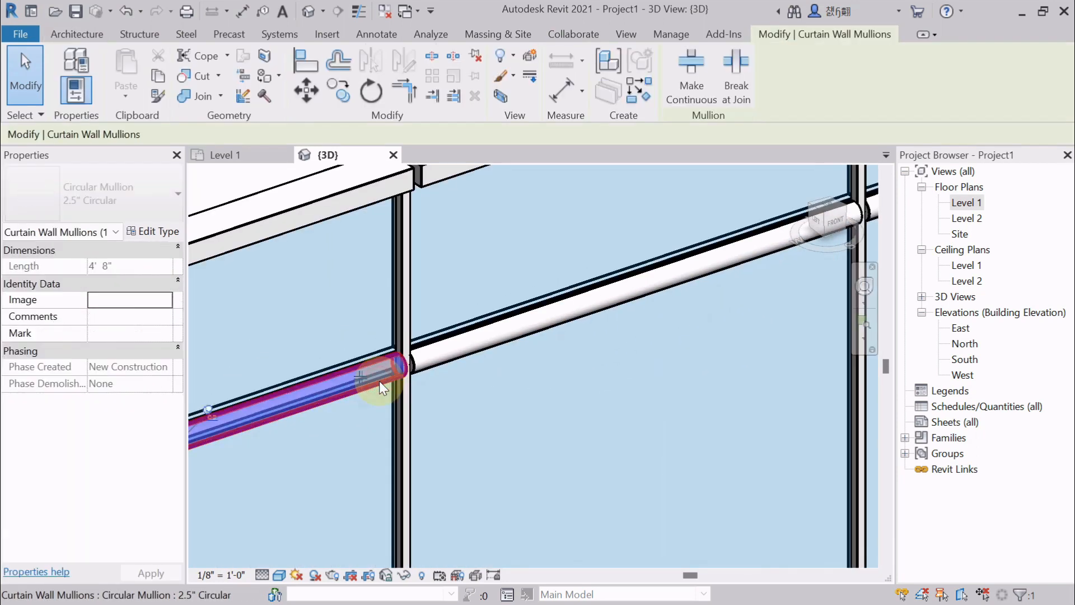
{"action": "left_click", "coordinate": [692, 100]}
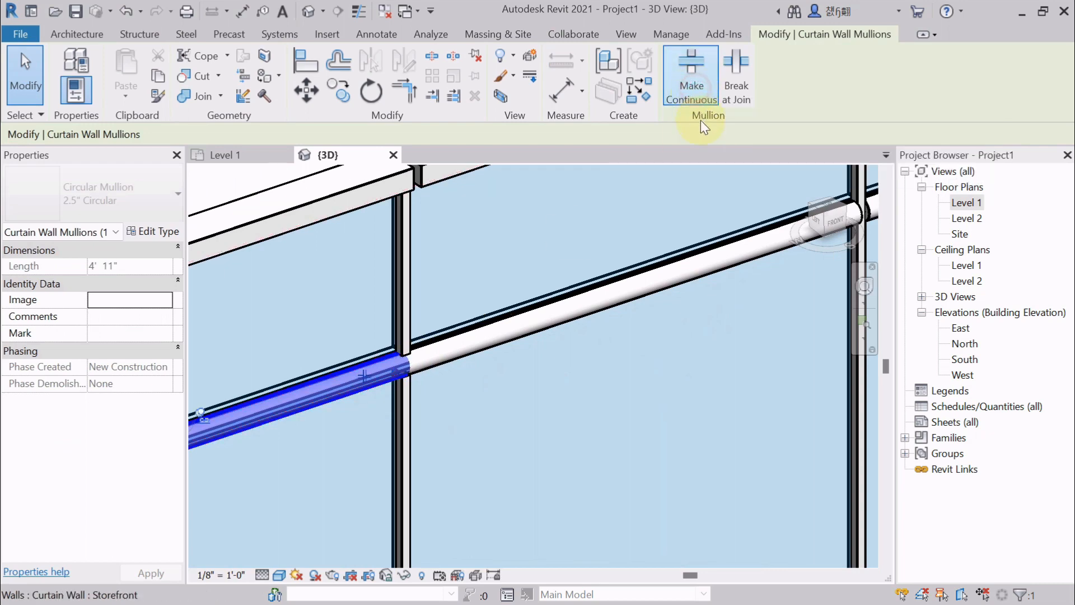
{"action": "key", "text": "Escape"}
Make the adjacent circular horizontal mullion segment continuous at its joint with the following vertical mullion
{"action": "scroll", "coordinate": [381, 386], "scroll_direction": "up", "scroll_amount": 5}
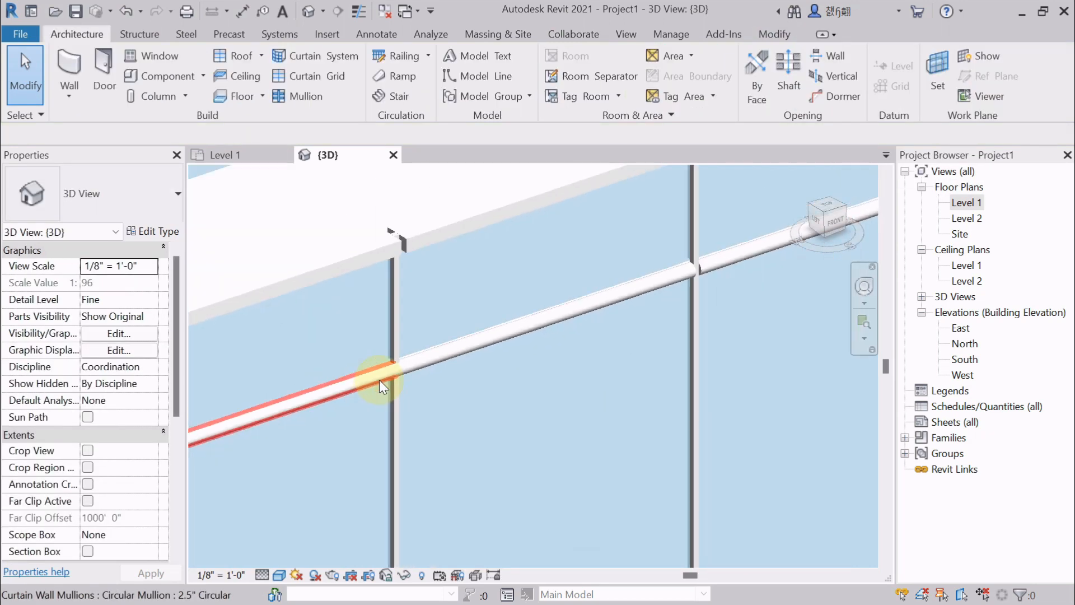
{"action": "scroll", "coordinate": [659, 284], "scroll_direction": "down", "scroll_amount": 4}
{"action": "left_click", "coordinate": [647, 288]}
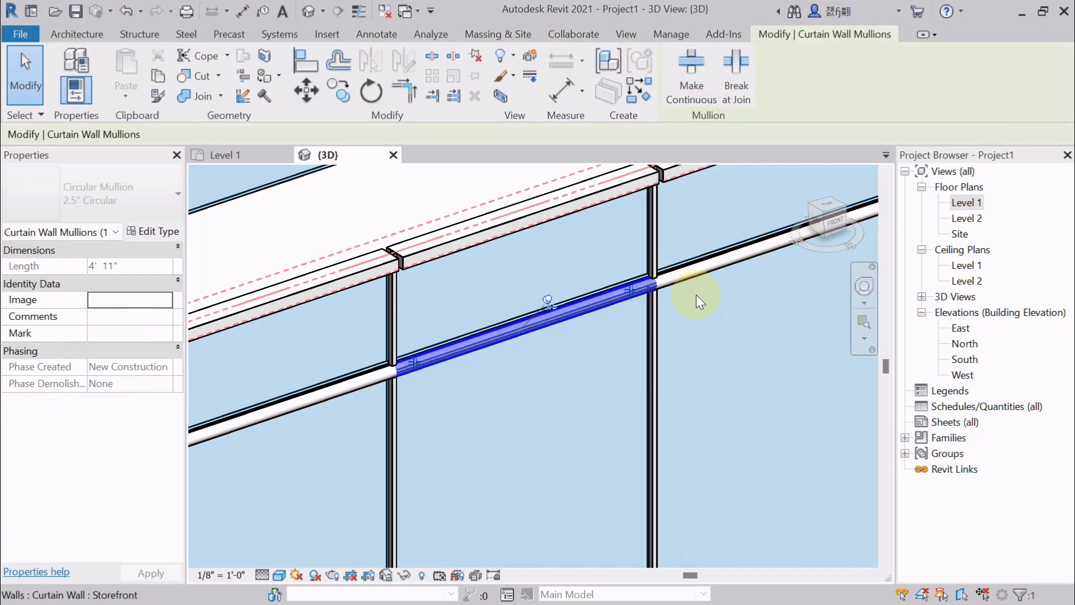
{"action": "key", "text": "Escape"}
Review the Storefront wall's grid, mullion and identity parameters in its type properties, and close them without changes
{"action": "scroll", "coordinate": [700, 307], "scroll_direction": "down", "scroll_amount": 5}
{"action": "middle_click_drag", "start_coordinate": [580, 360], "coordinate": [404, 426]}
{"action": "left_click", "coordinate": [469, 314]}
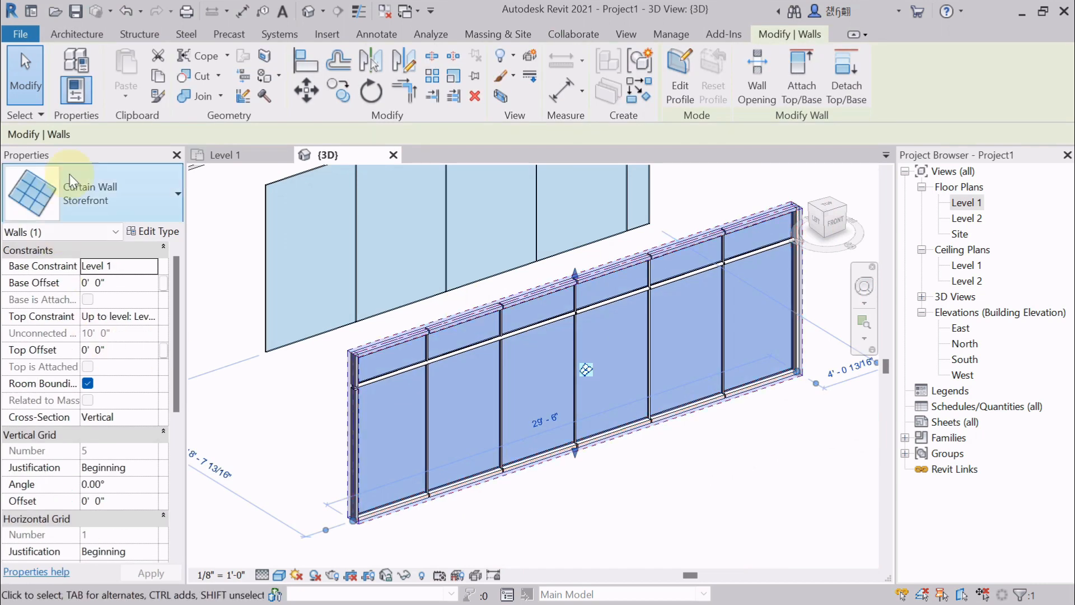
{"action": "left_click", "coordinate": [168, 234]}
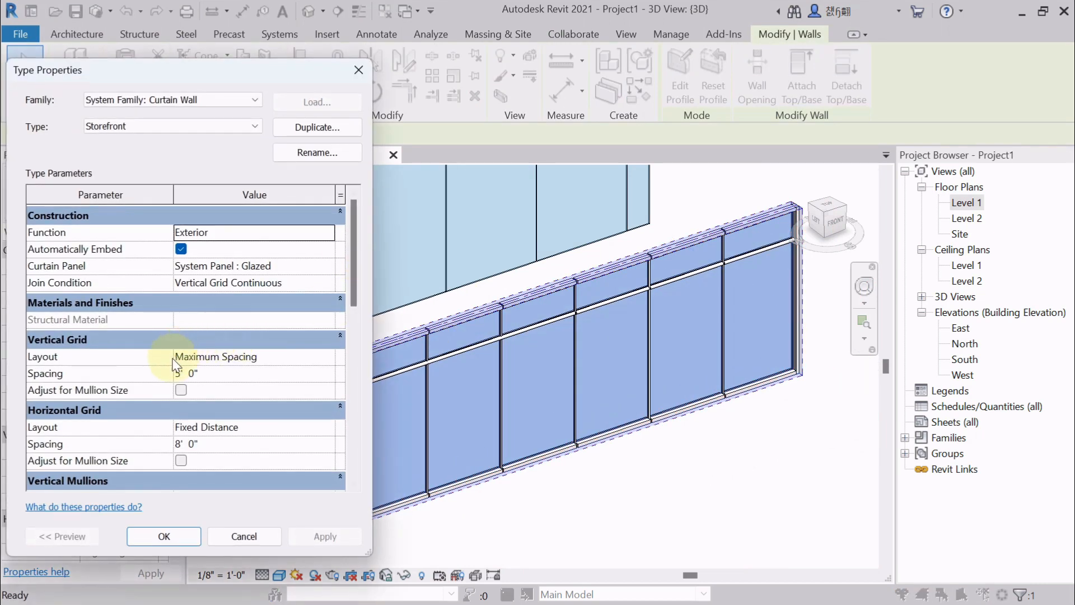
{"action": "scroll", "coordinate": [179, 364], "scroll_direction": "down", "scroll_amount": 5}
{"action": "scroll", "coordinate": [168, 295], "scroll_direction": "down", "scroll_amount": 3}
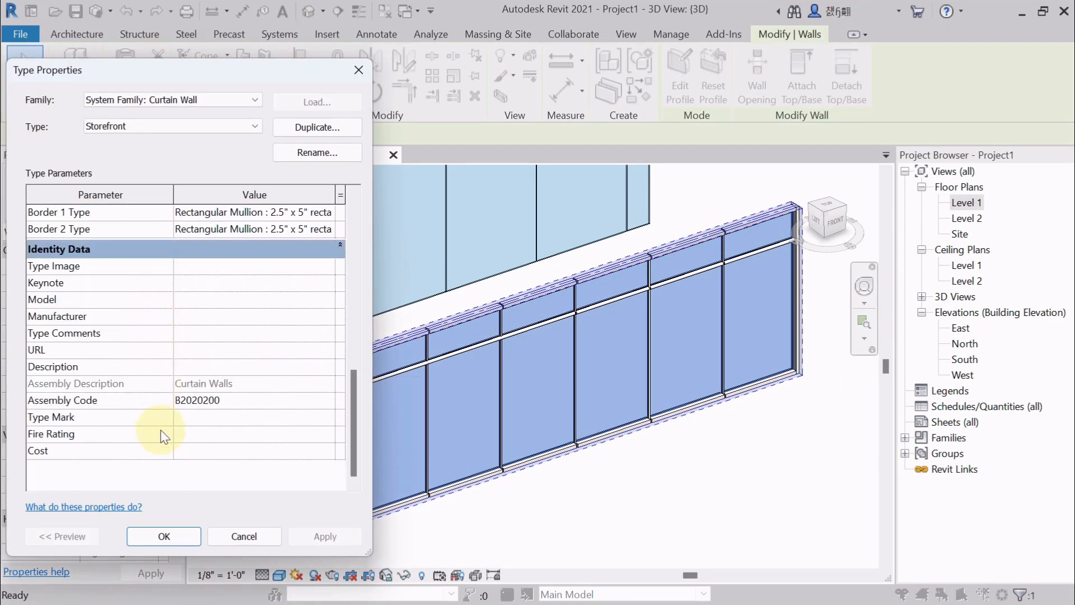
{"action": "scroll", "coordinate": [163, 442], "scroll_direction": "up", "scroll_amount": 5}
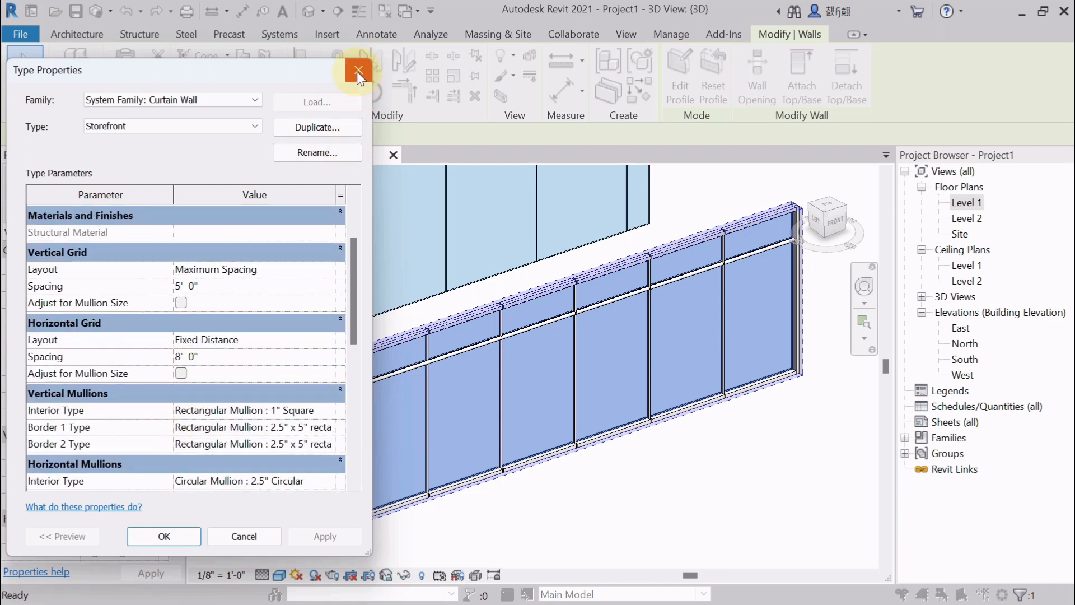
{"action": "left_click", "coordinate": [357, 71]}
{"action": "left_click", "coordinate": [592, 460]}
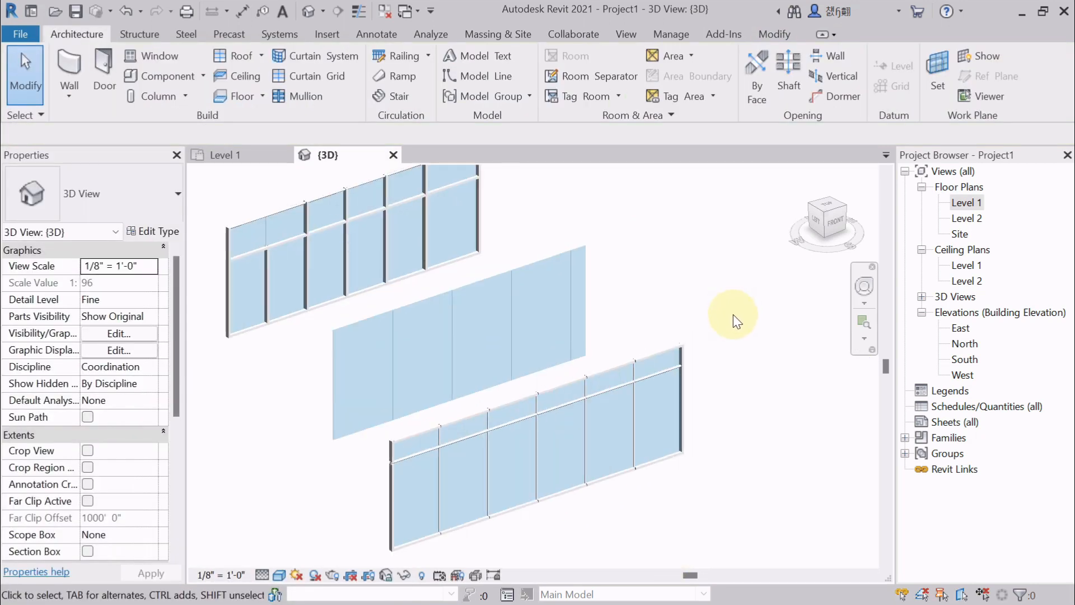
{"action": "scroll", "coordinate": [721, 332], "scroll_direction": "down", "scroll_amount": 1}
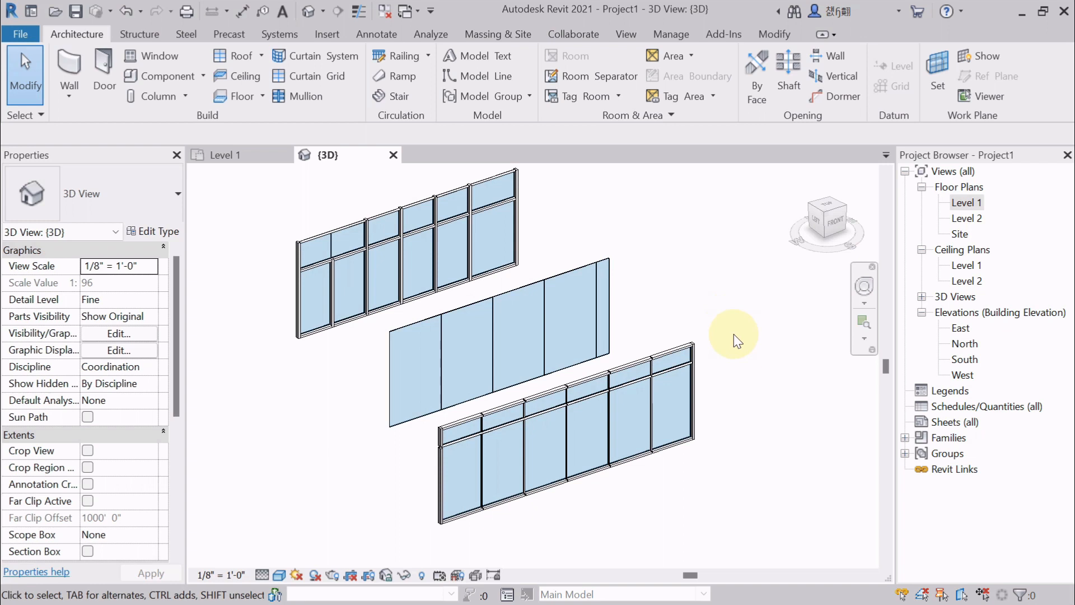